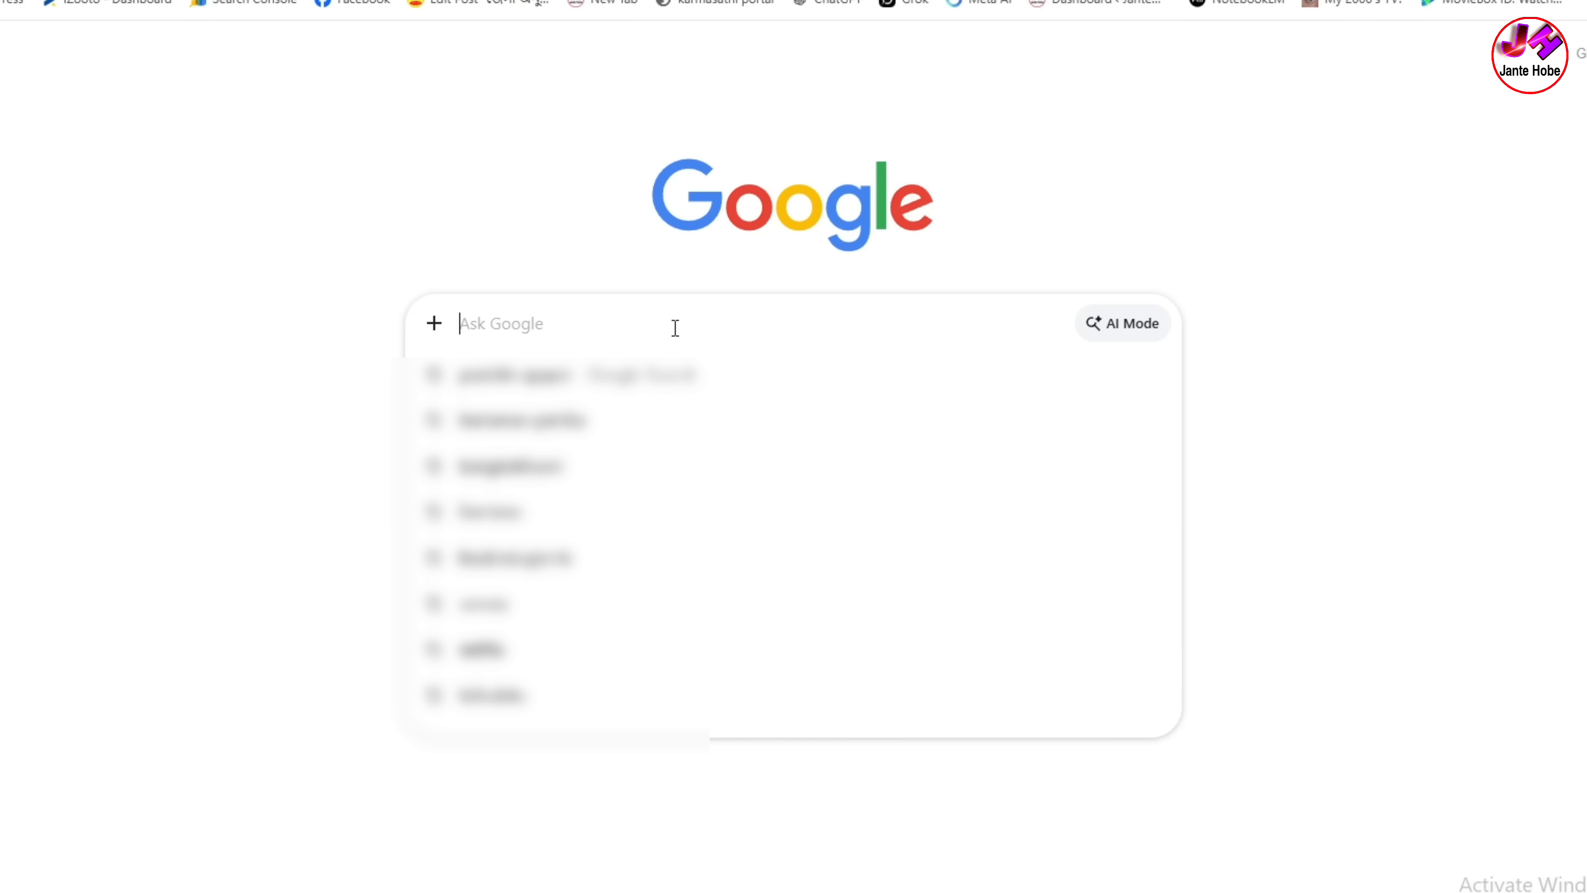
Step: Search Google for "se.sensus" and open the Self-Enumeration (SE) site at se.census.gov.in
type("s")
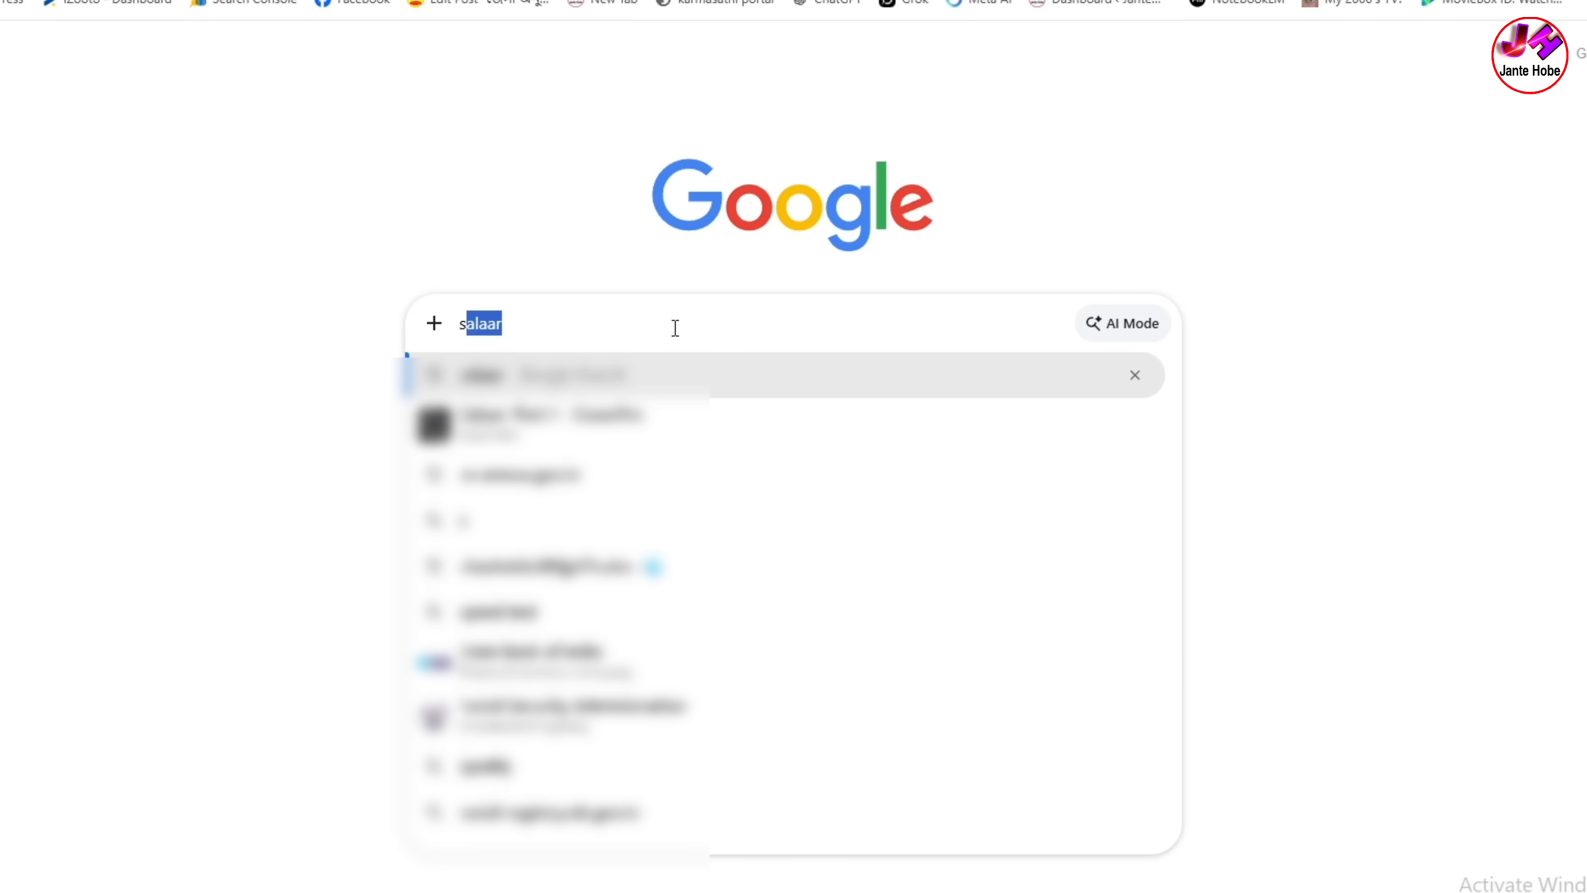
type("e")
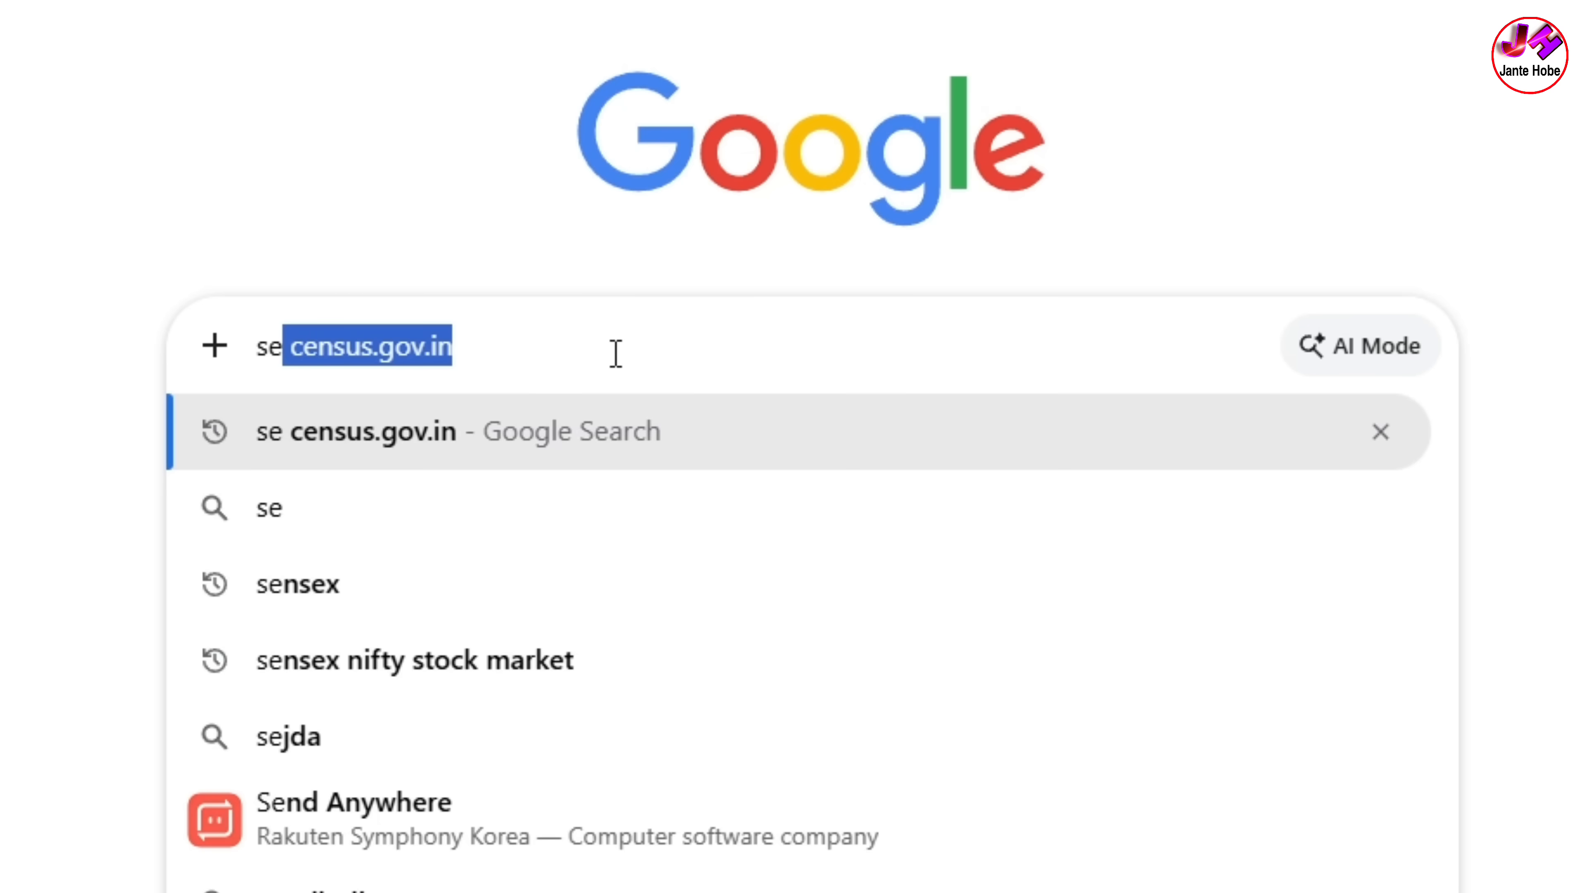
type(".")
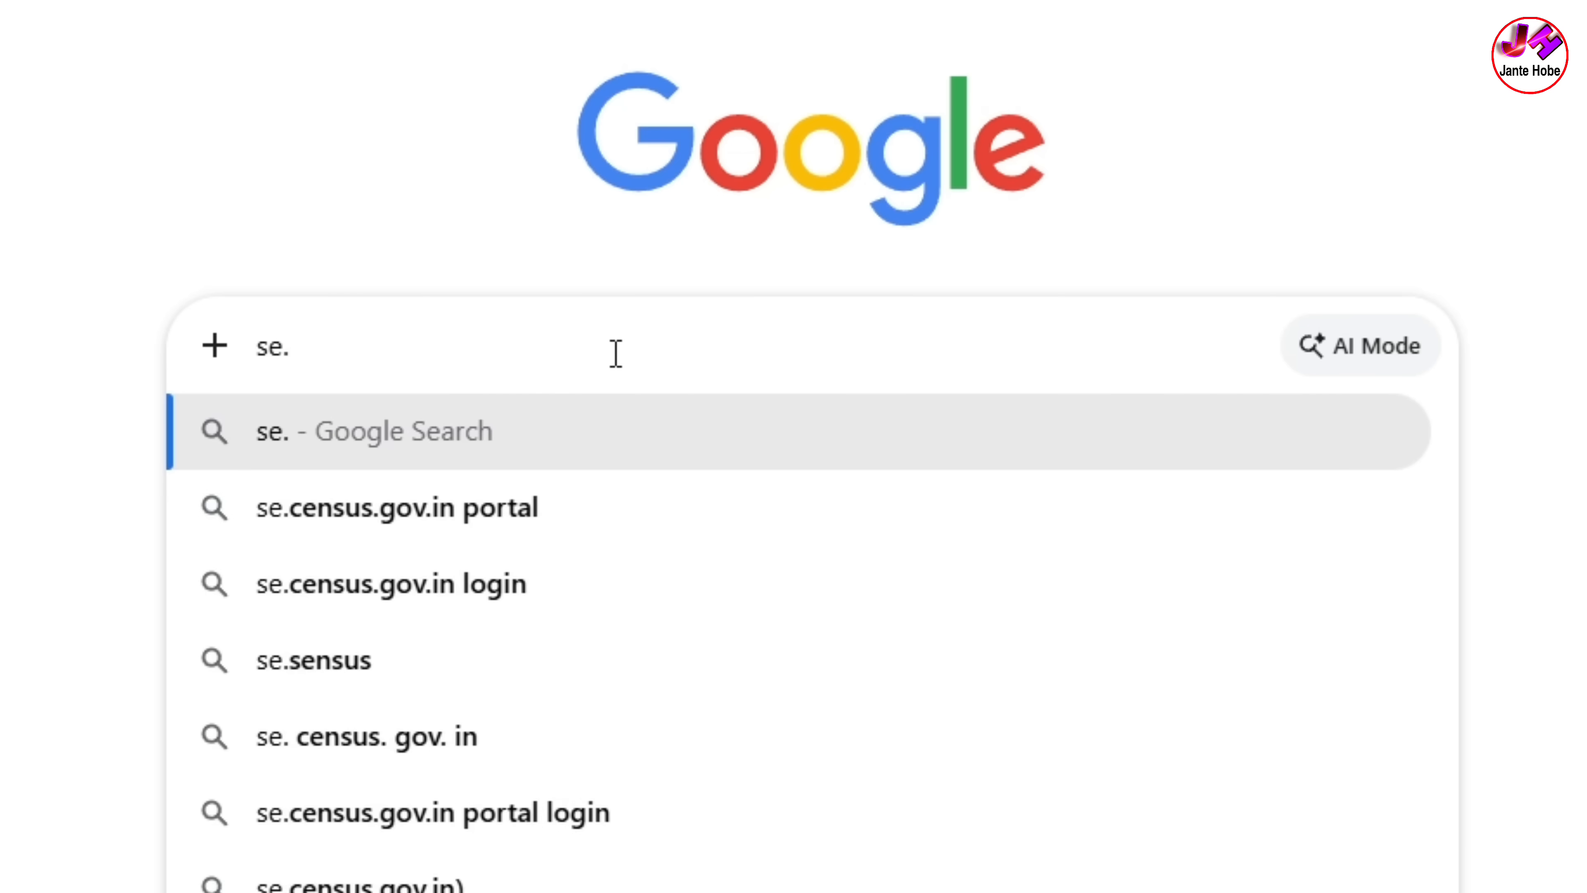
left_click(510, 684)
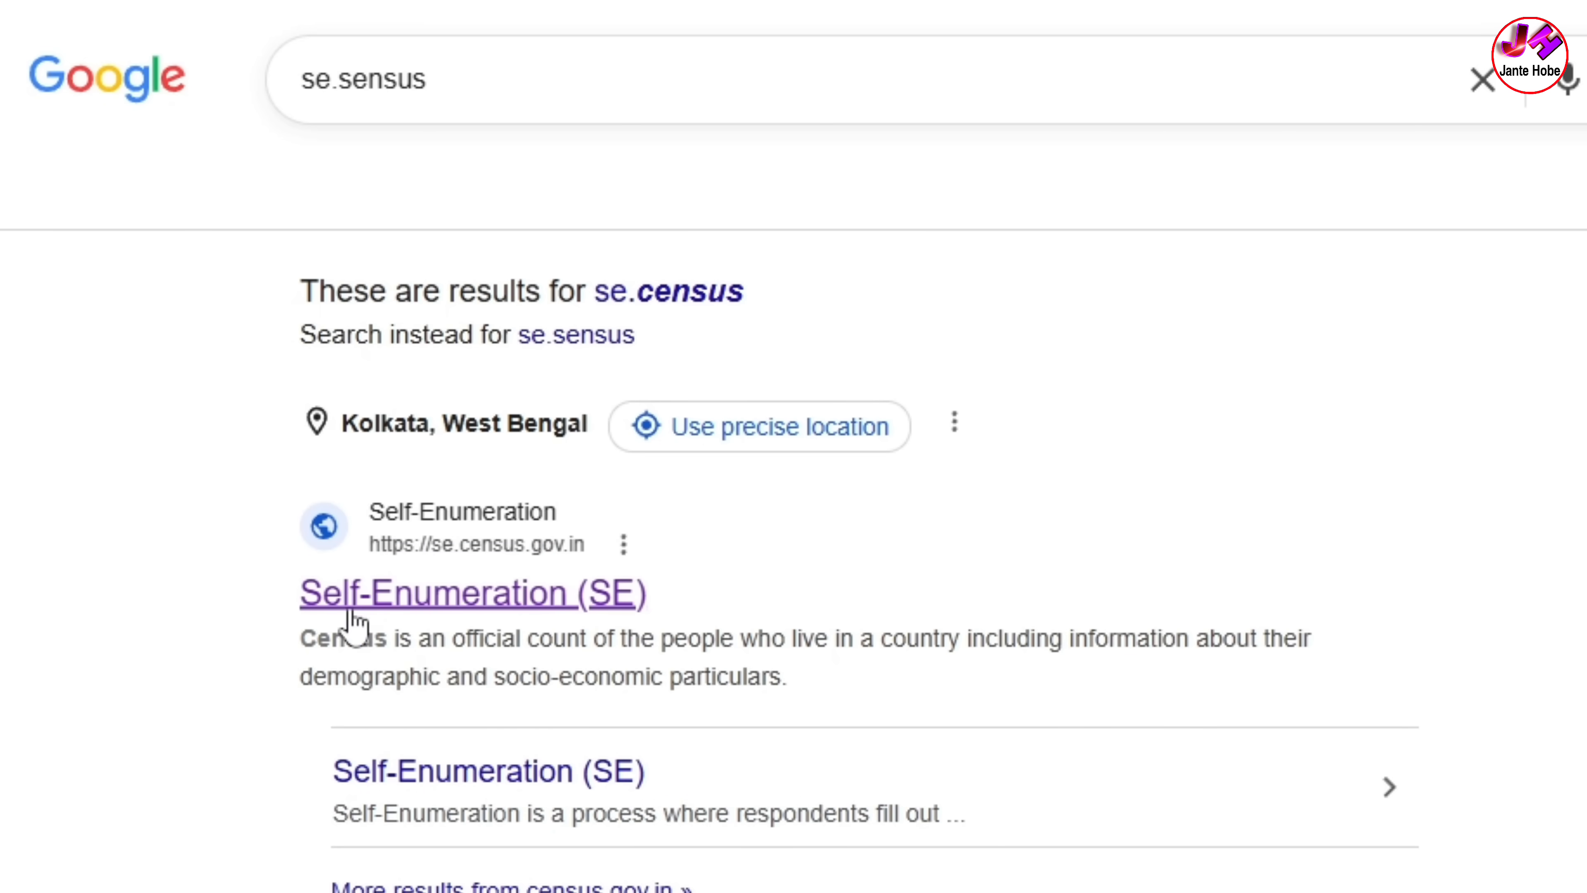
left_click(535, 616)
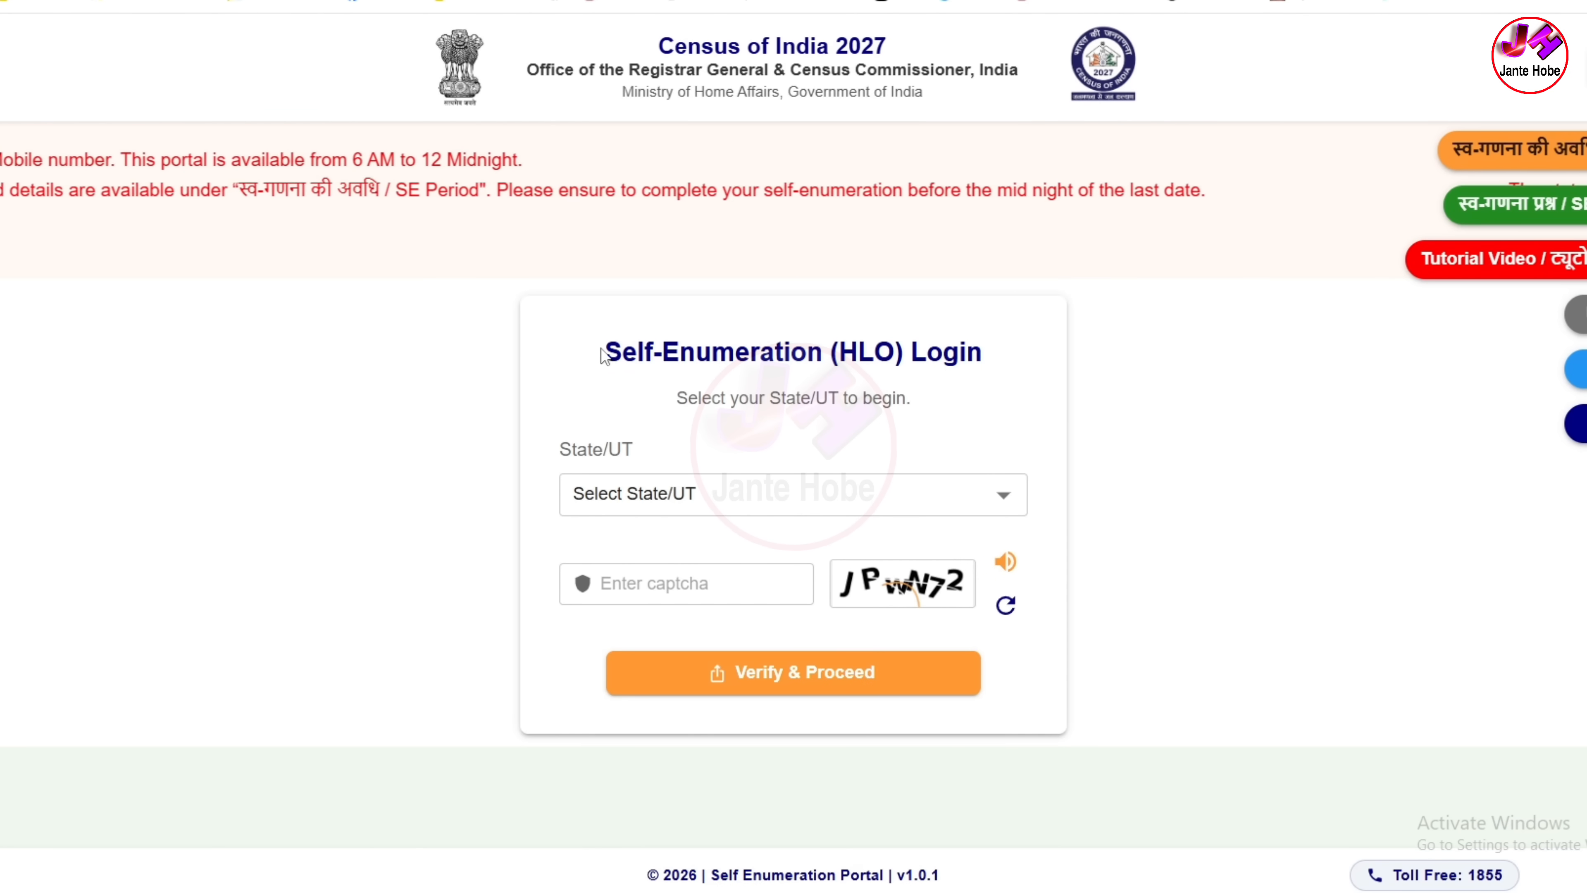
Step: Choose West Bengal as the State/UT in the Self-Enumeration (HLO) Login form
left_click_drag(604, 351, 989, 357)
left_click(1231, 439)
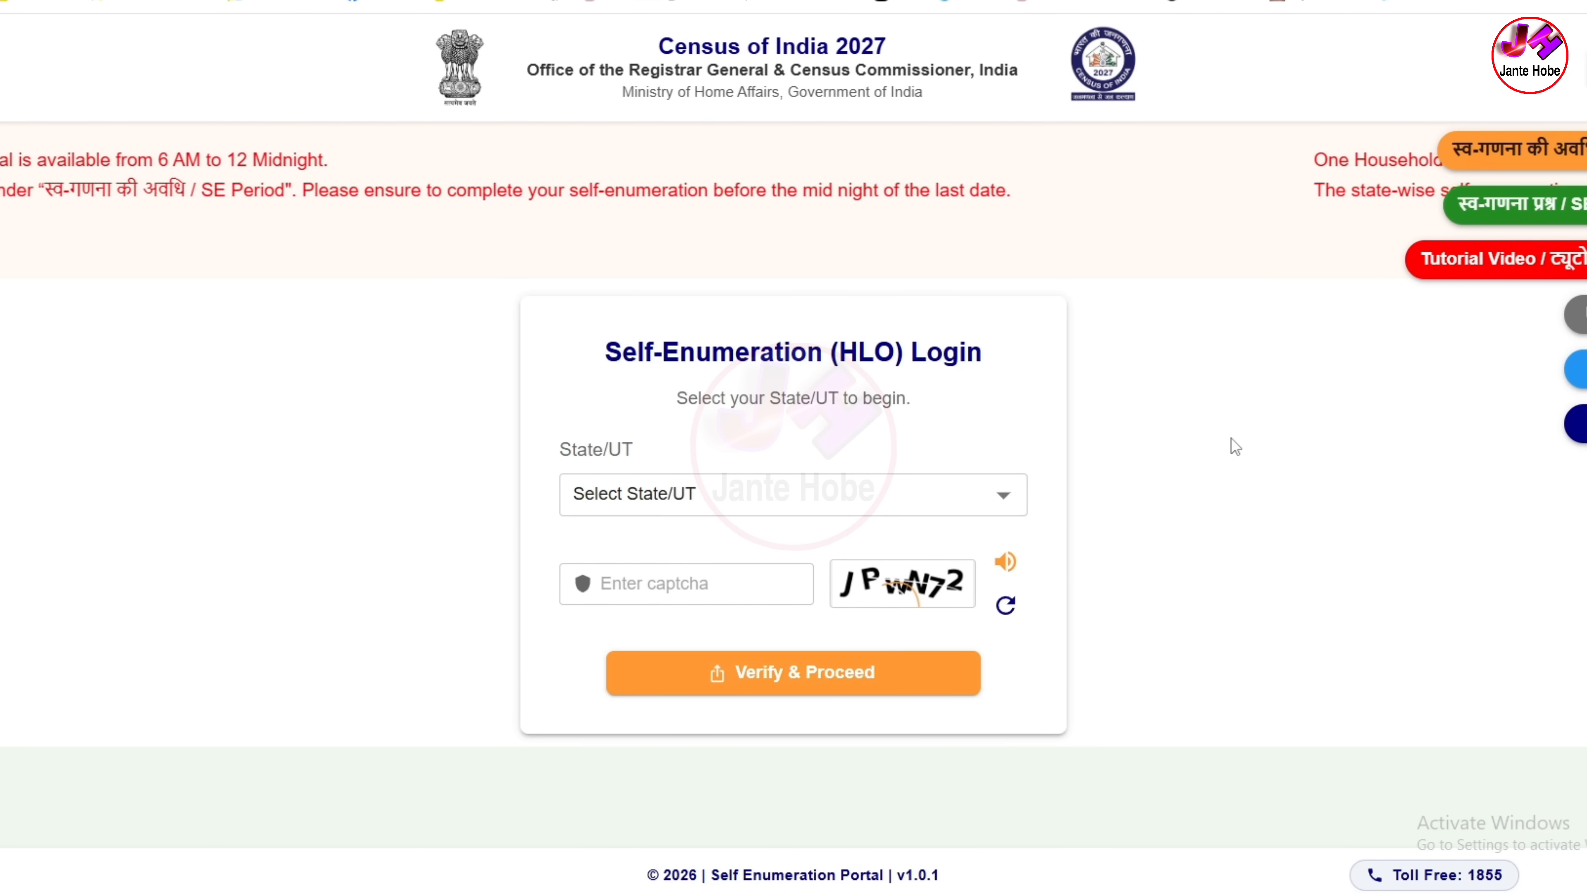
left_click(652, 500)
scroll(702, 494, "down", 8)
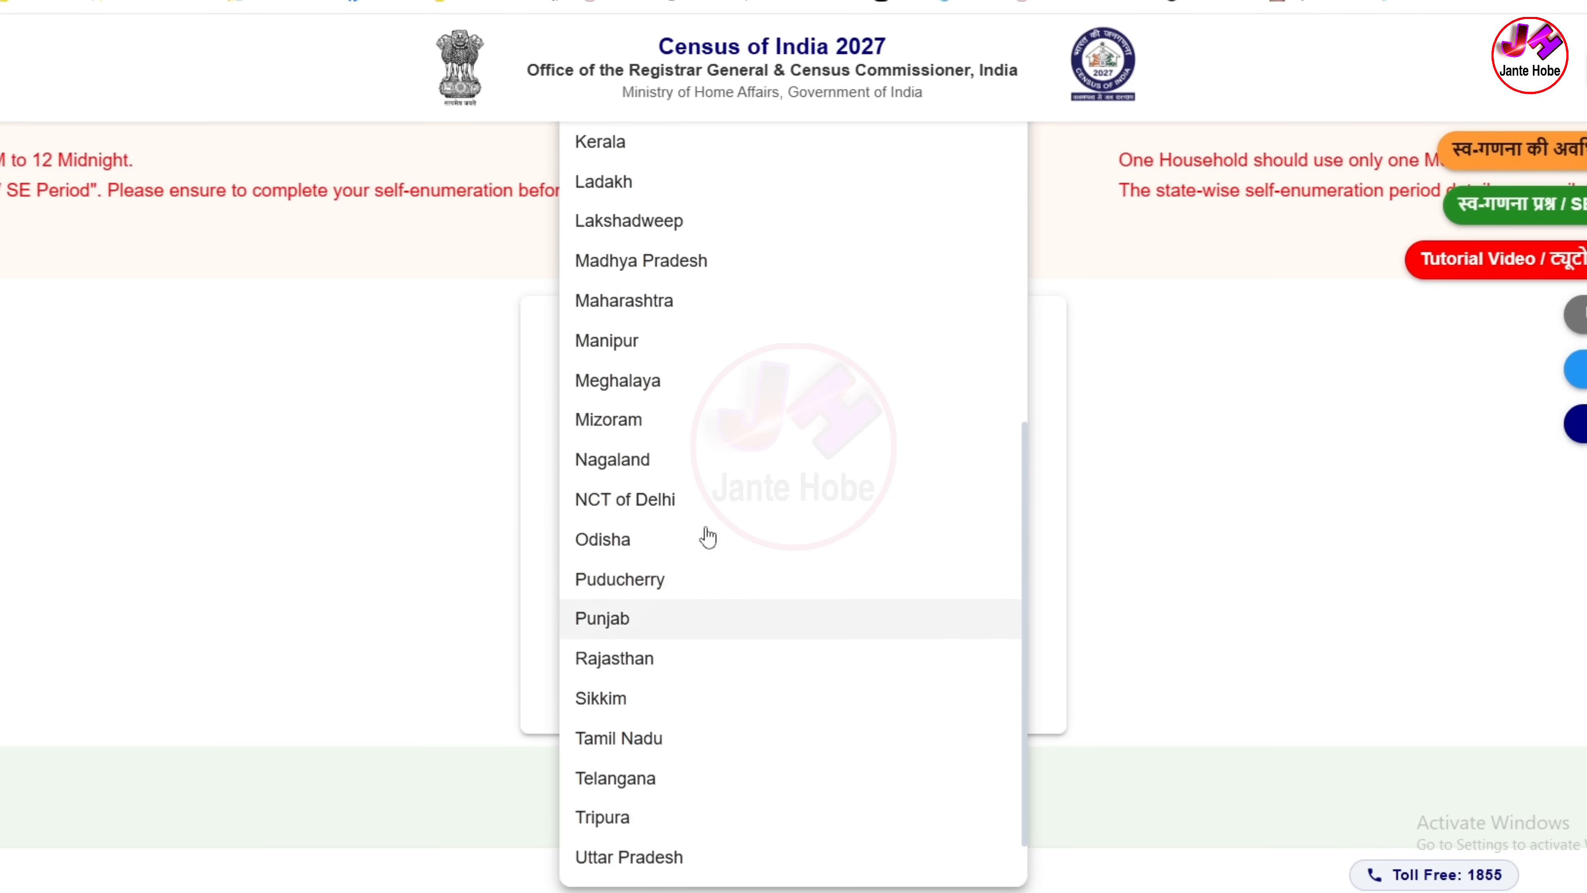
scroll(708, 536, "down", 2)
left_click(680, 862)
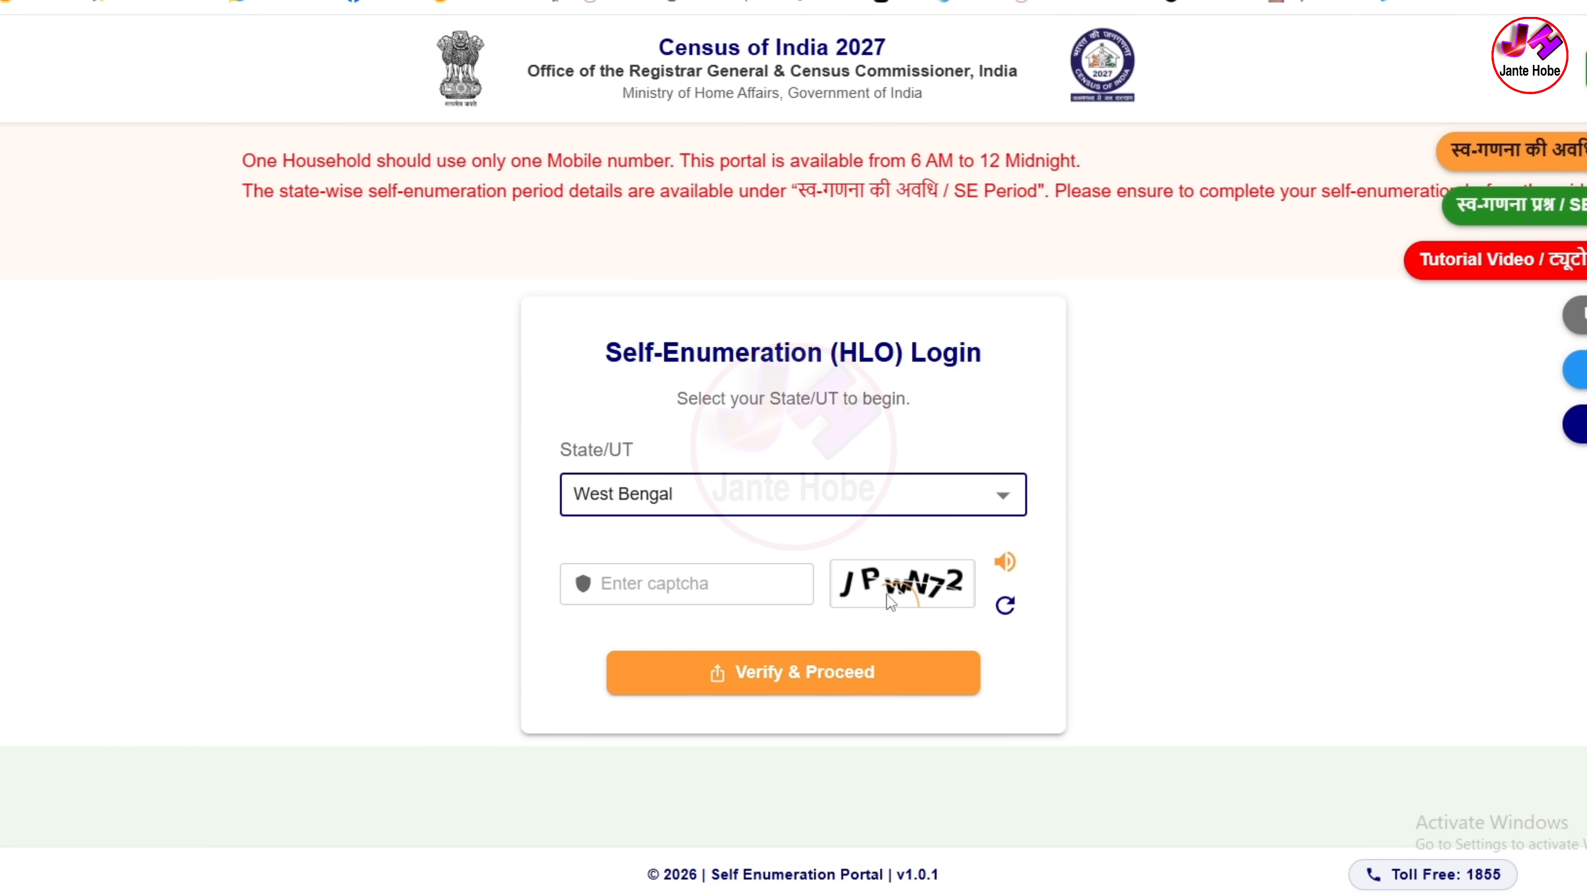
Step: Request a new captcha, enter its characters and submit the state selection for verification
left_click(1004, 608)
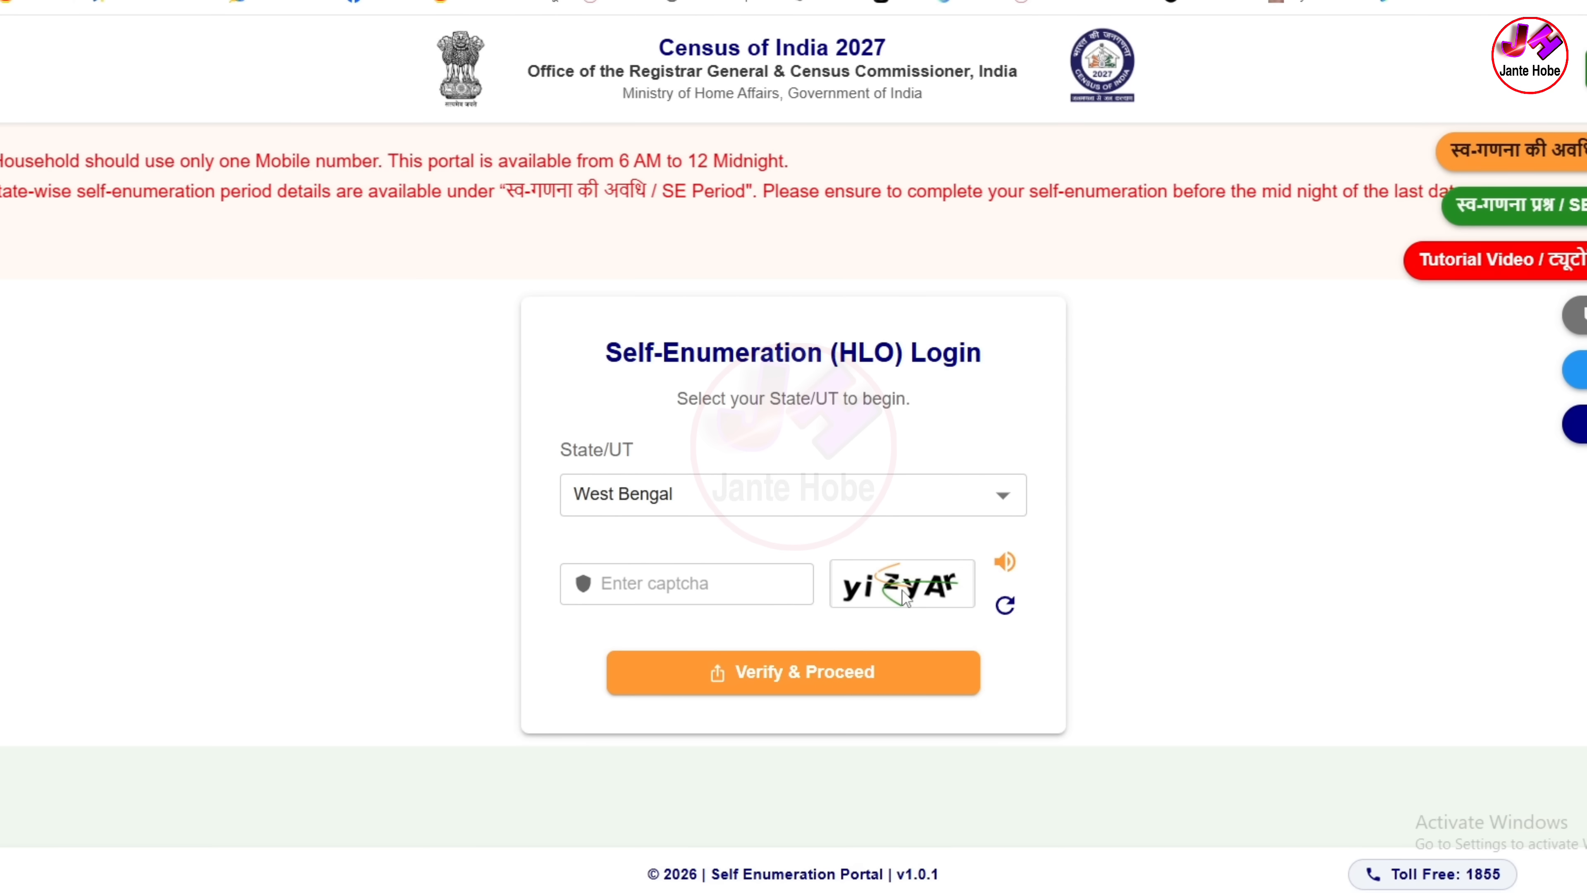
left_click(732, 587)
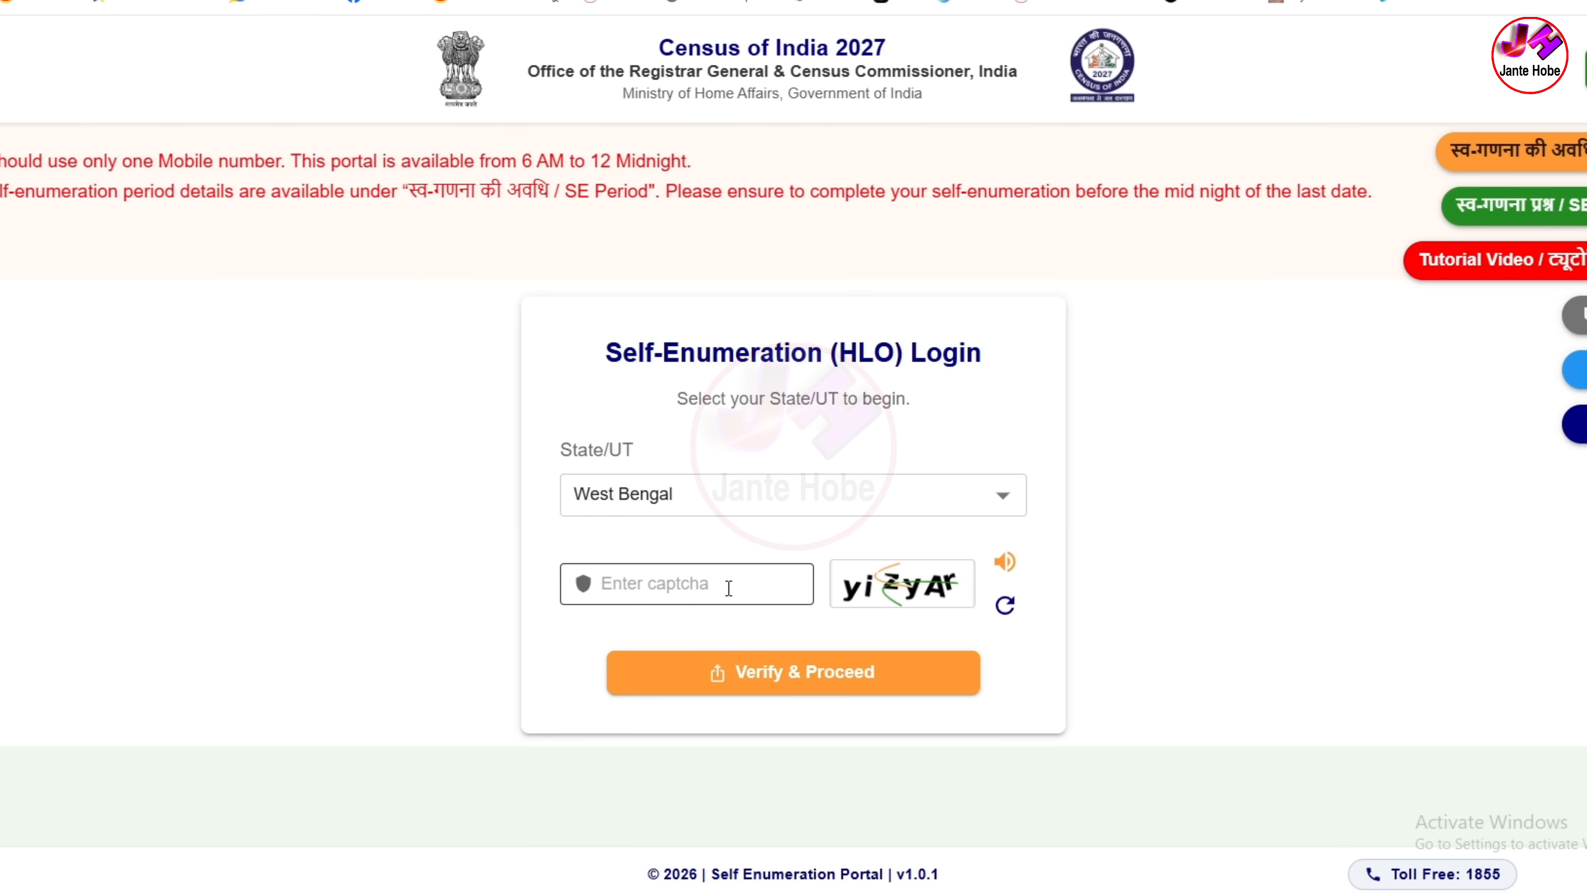
left_click(841, 678)
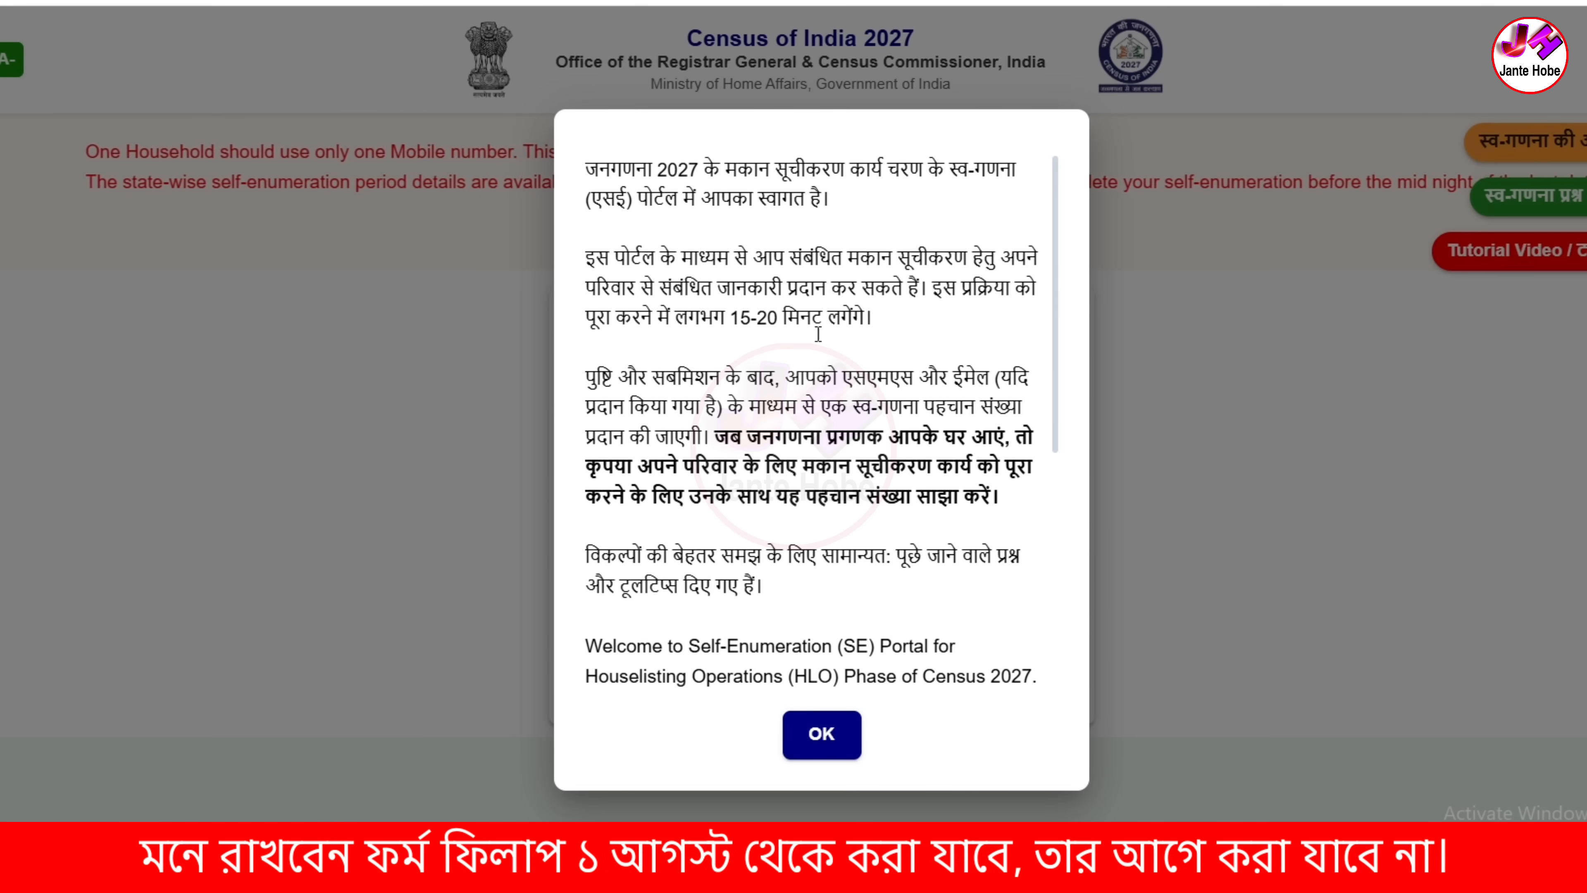
Step: Read through the portal's welcome notice, including the completion time and SE ID details, and dismiss it
scroll(886, 528, "down", 6)
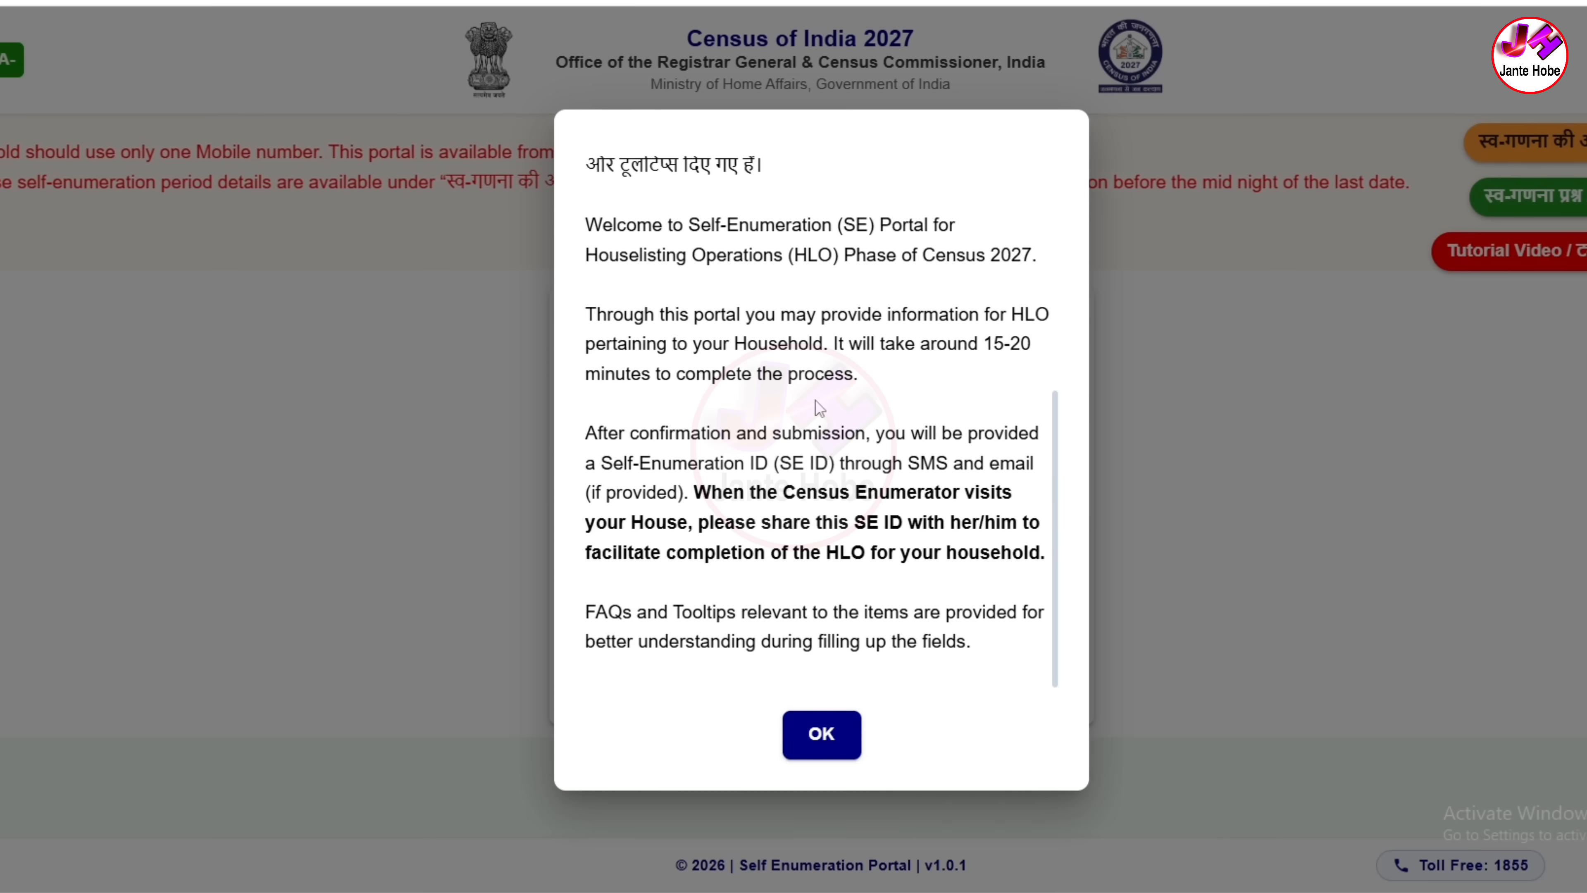
left_click_drag(1040, 355, 969, 346)
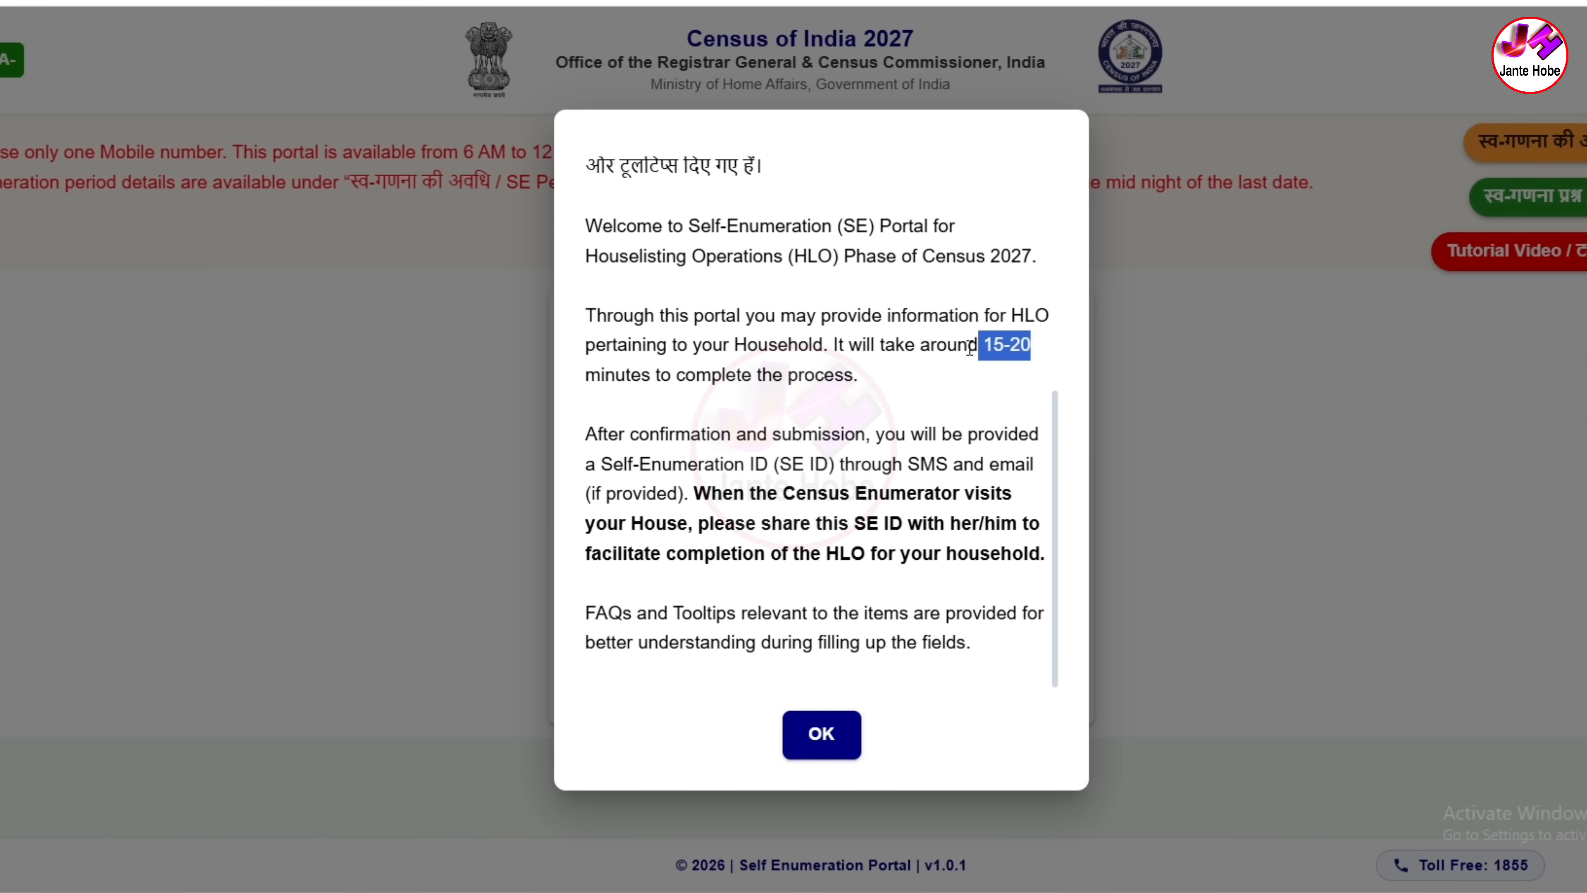
left_click(943, 388)
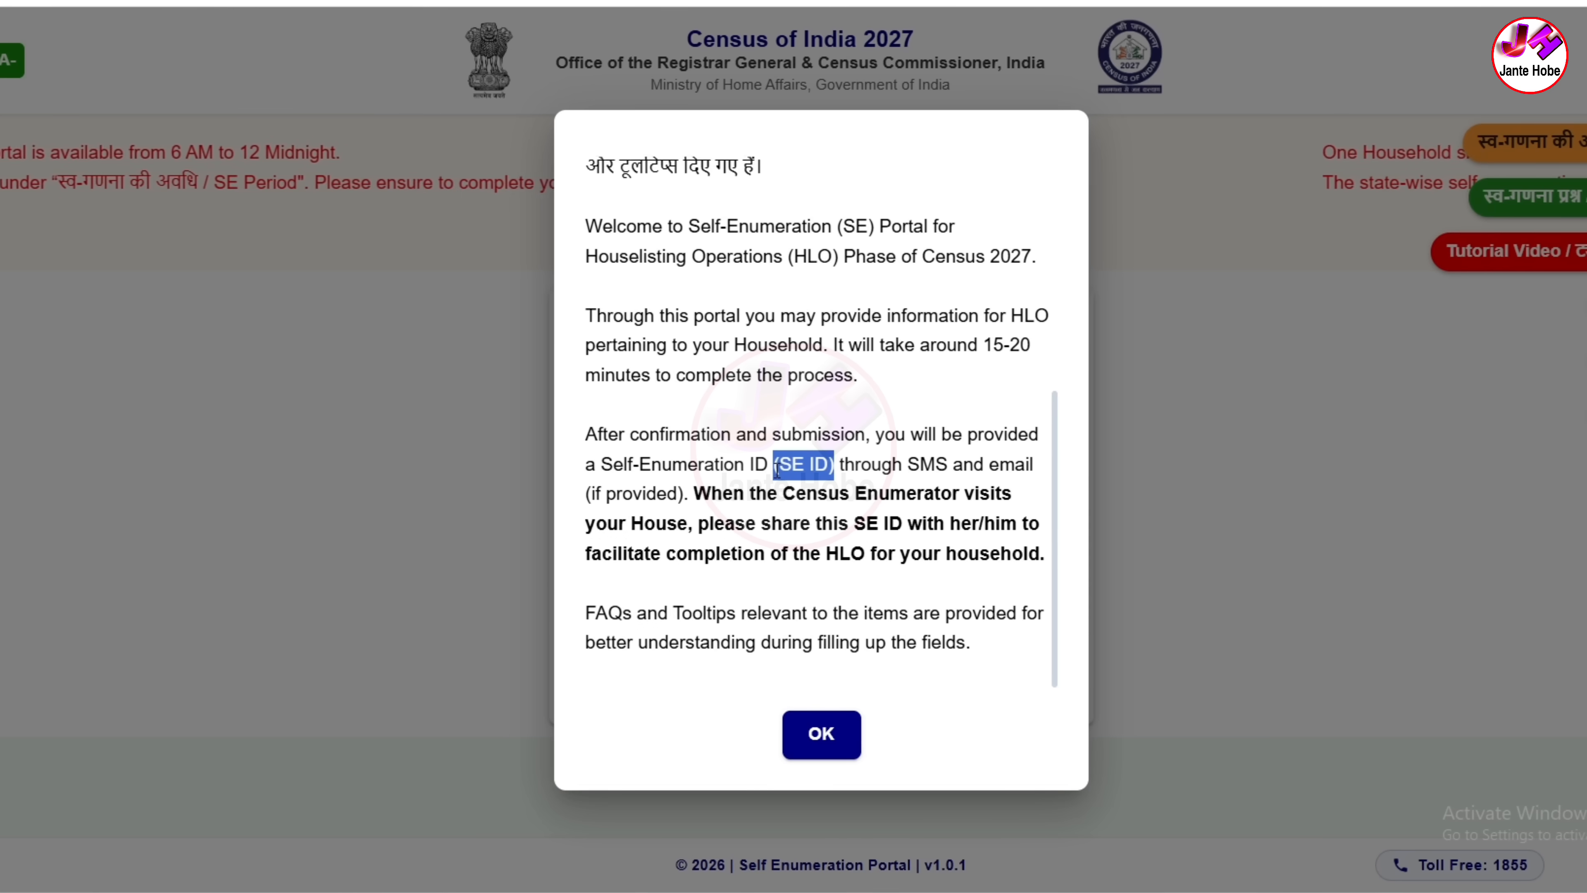
left_click(936, 475)
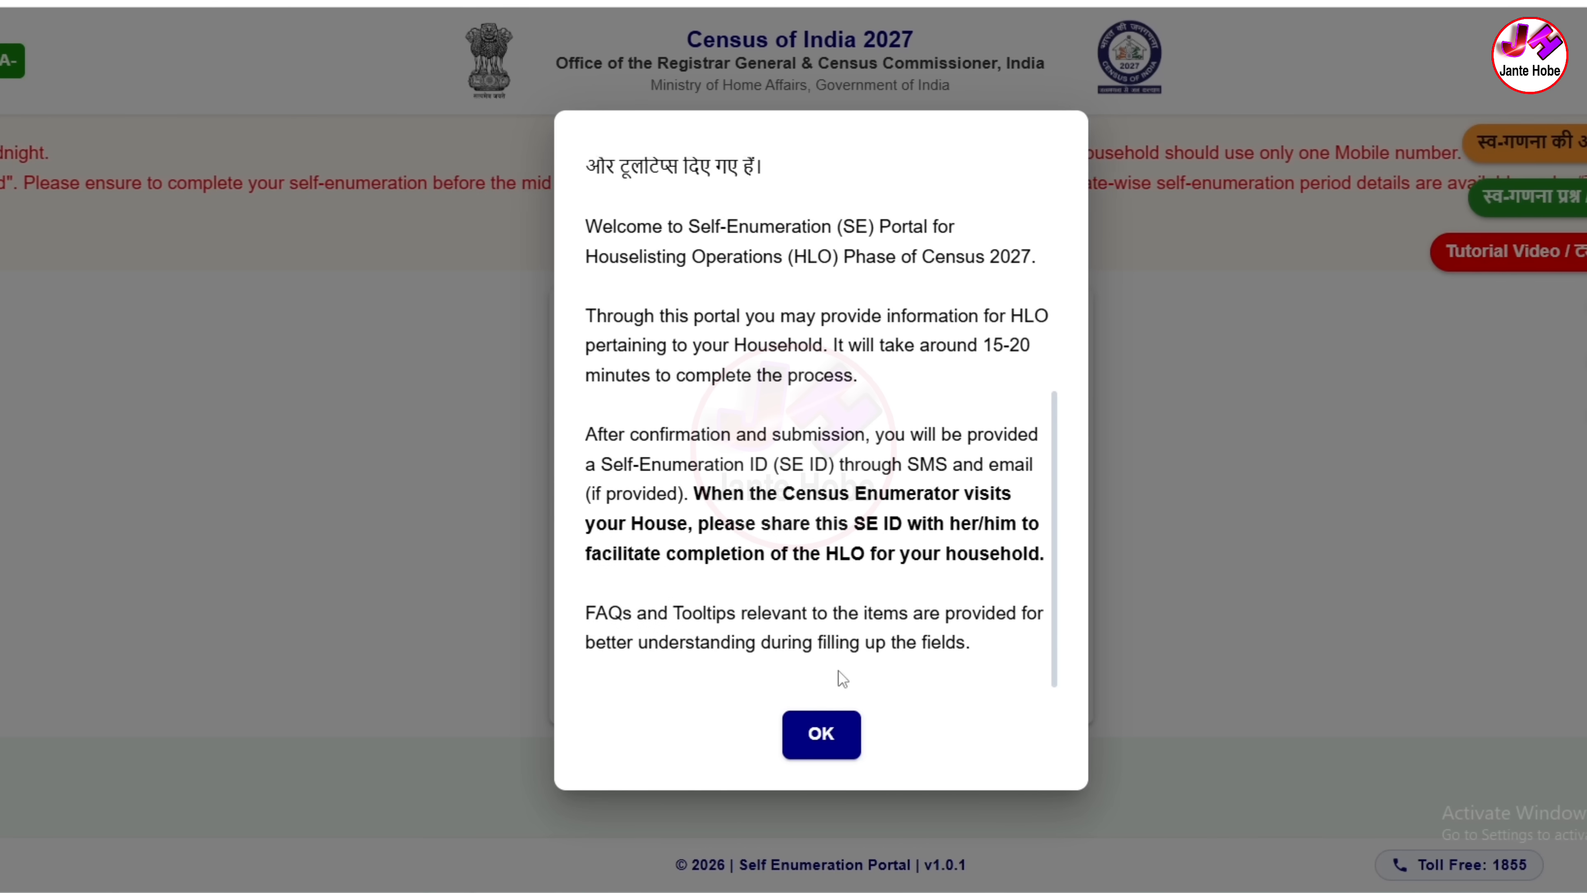
left_click(822, 734)
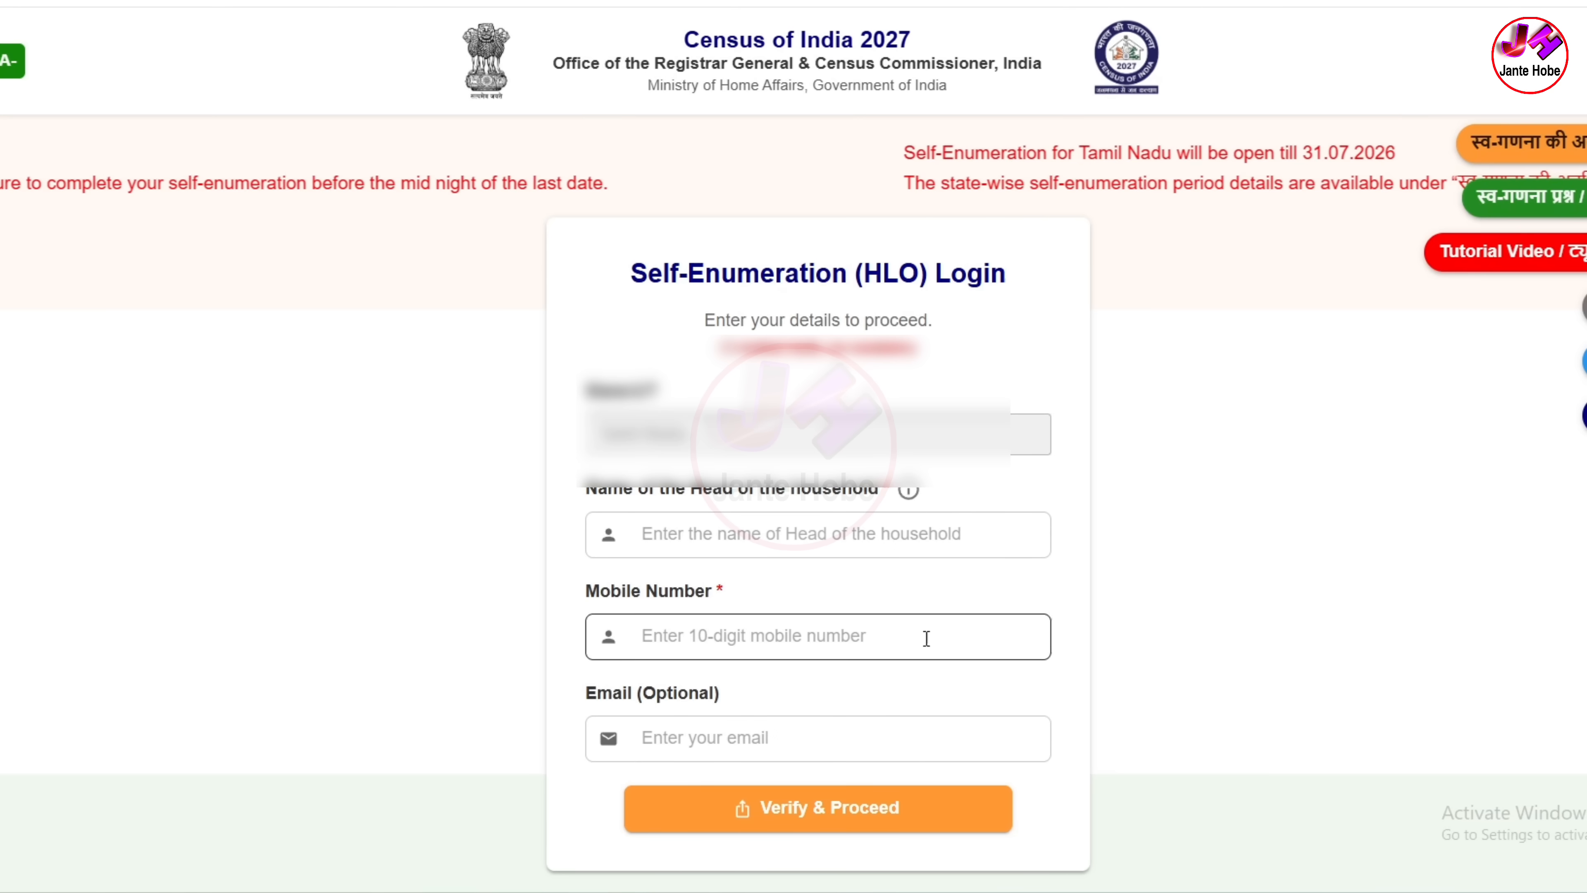
Step: Activate the field for the head of the household's name and acknowledge the Important Notice
scroll(937, 619, "down", 2)
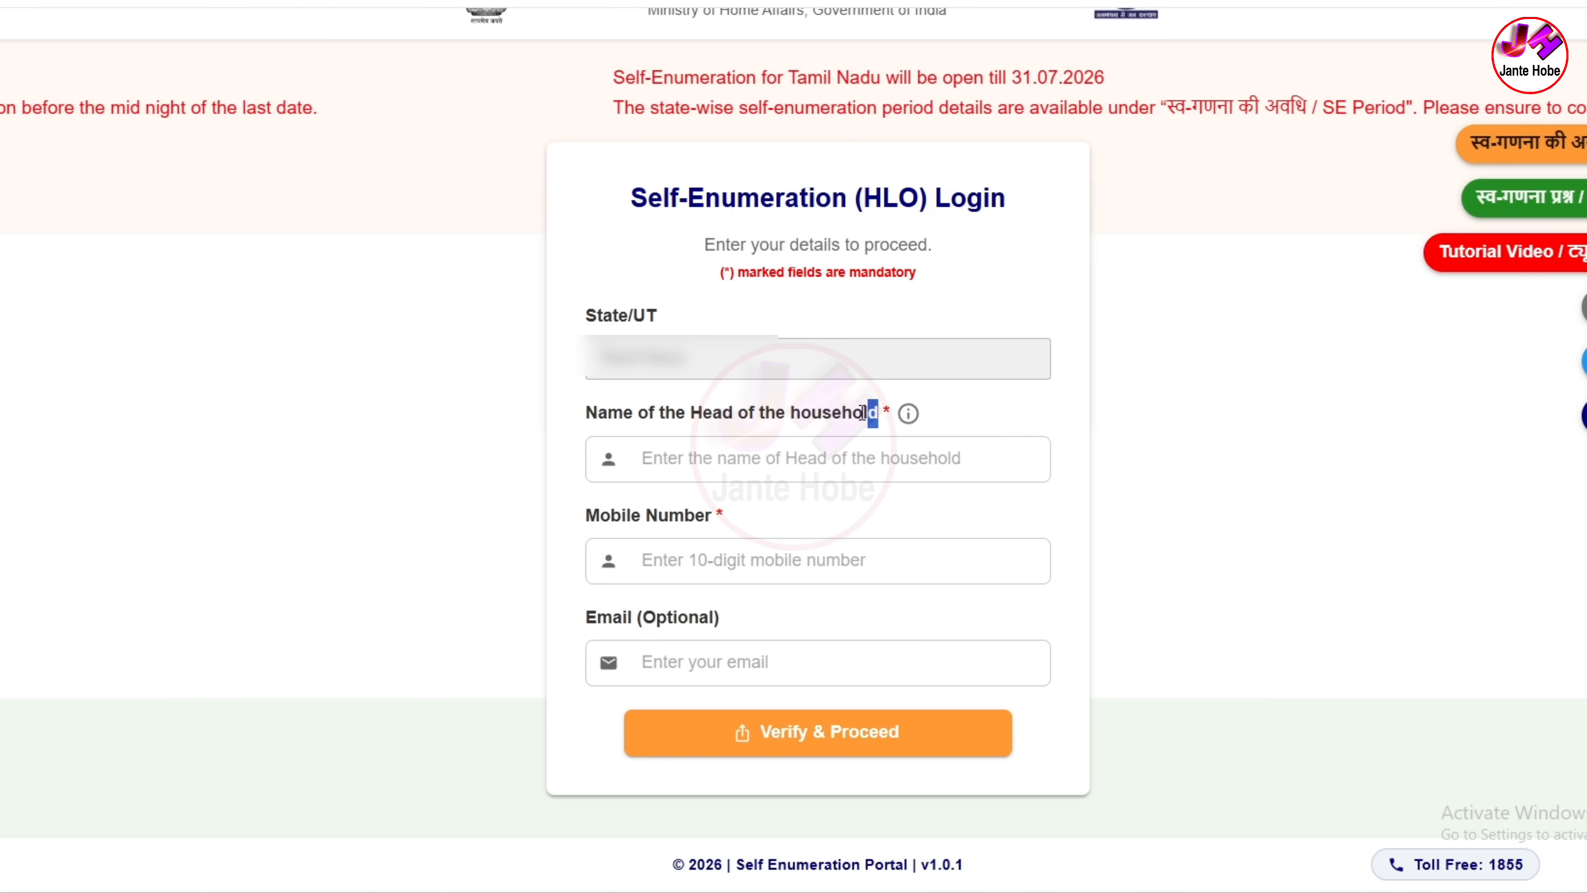
left_click_drag(863, 412, 609, 413)
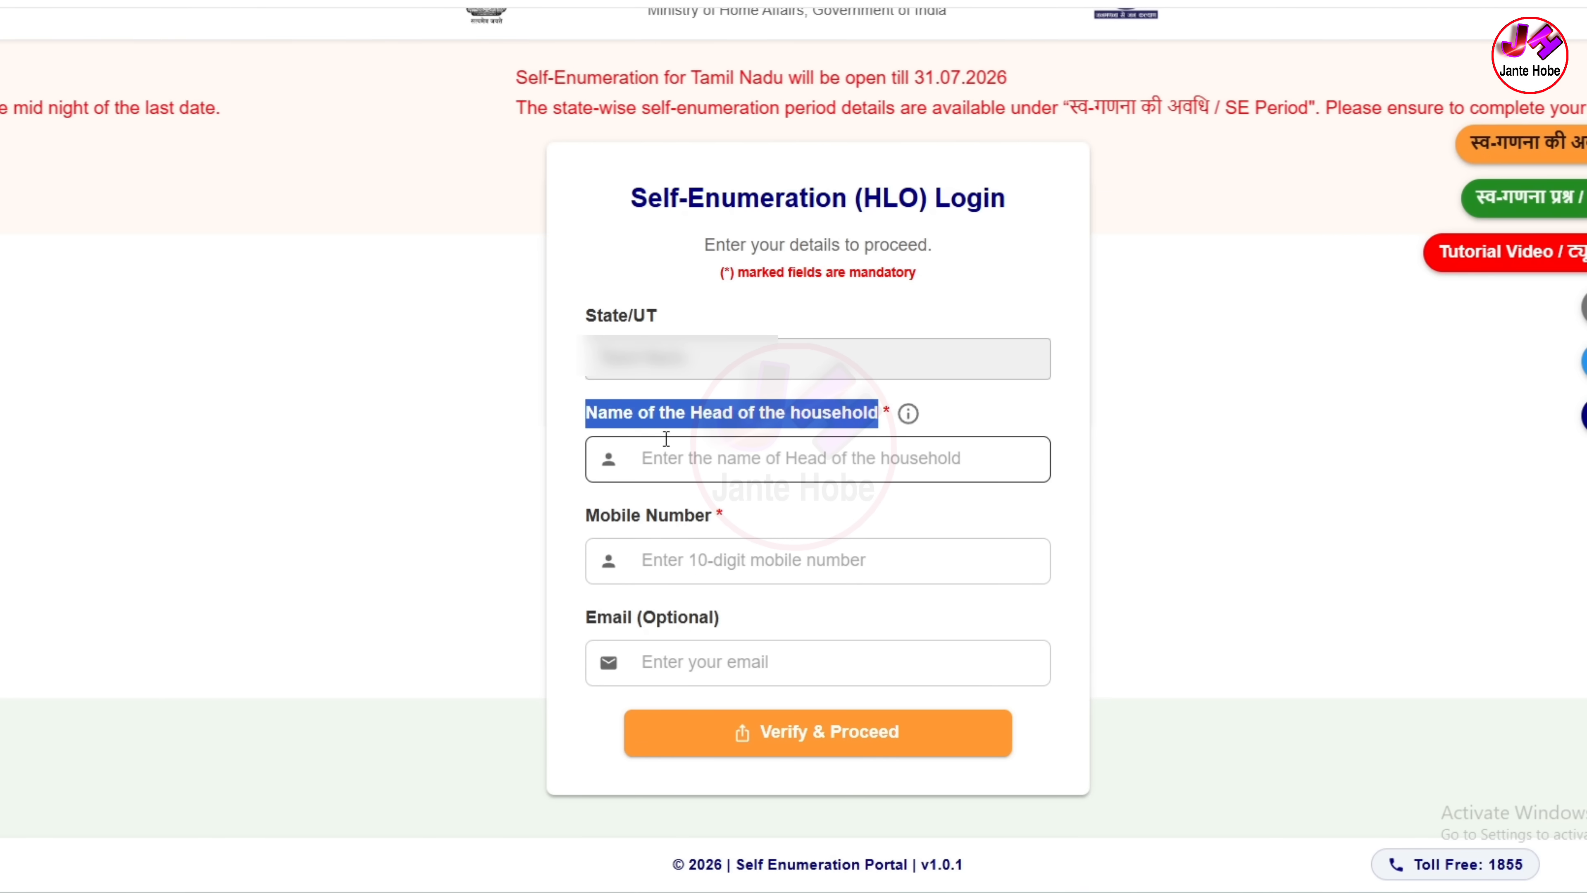
left_click(698, 461)
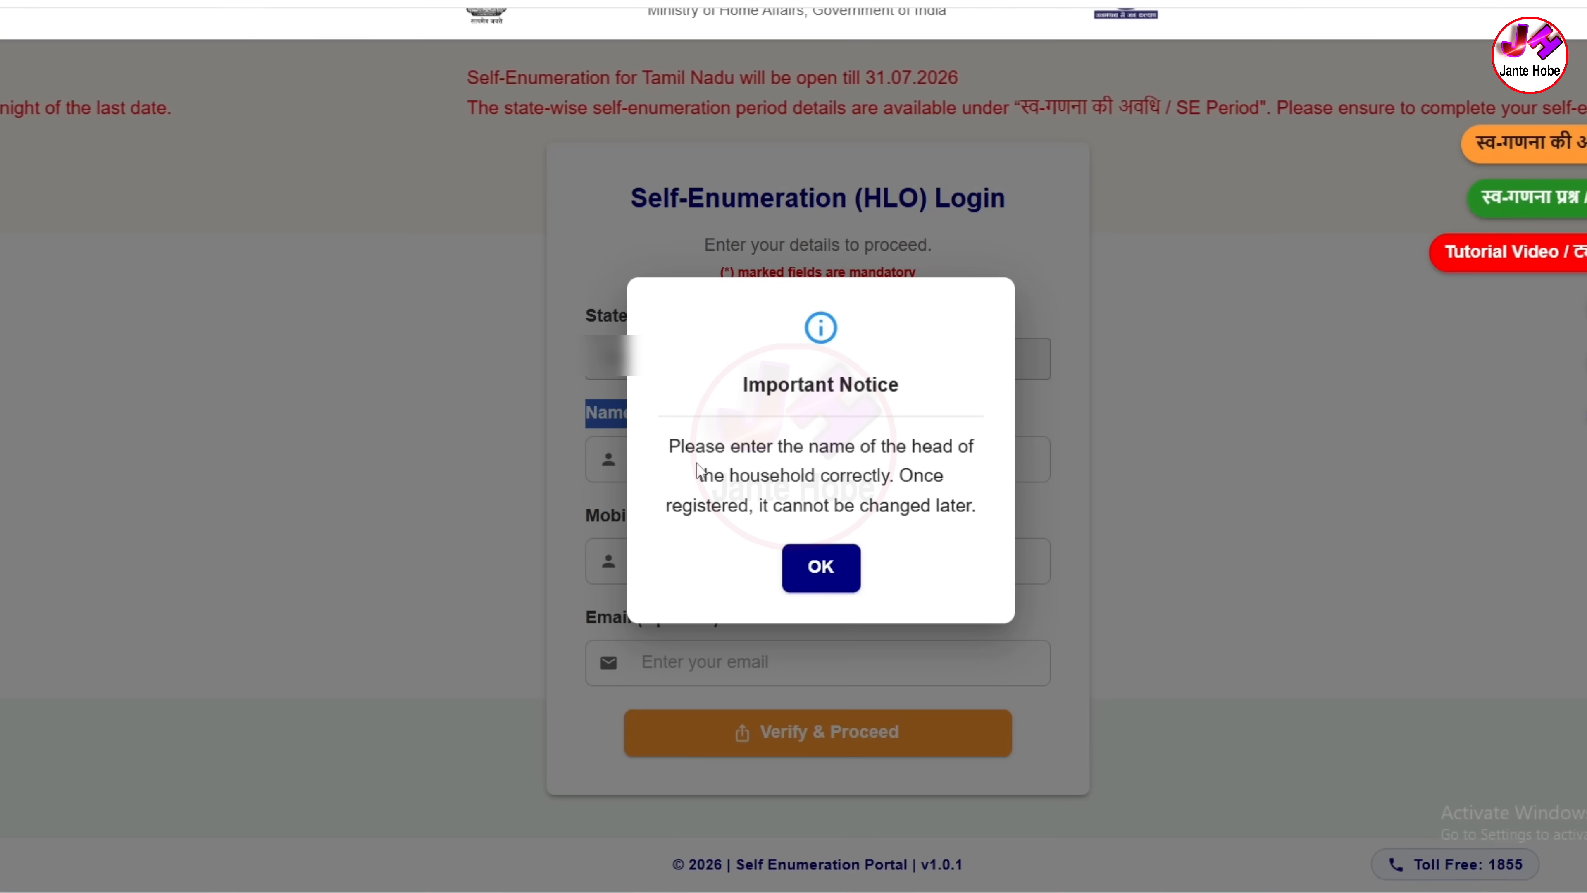
left_click(823, 584)
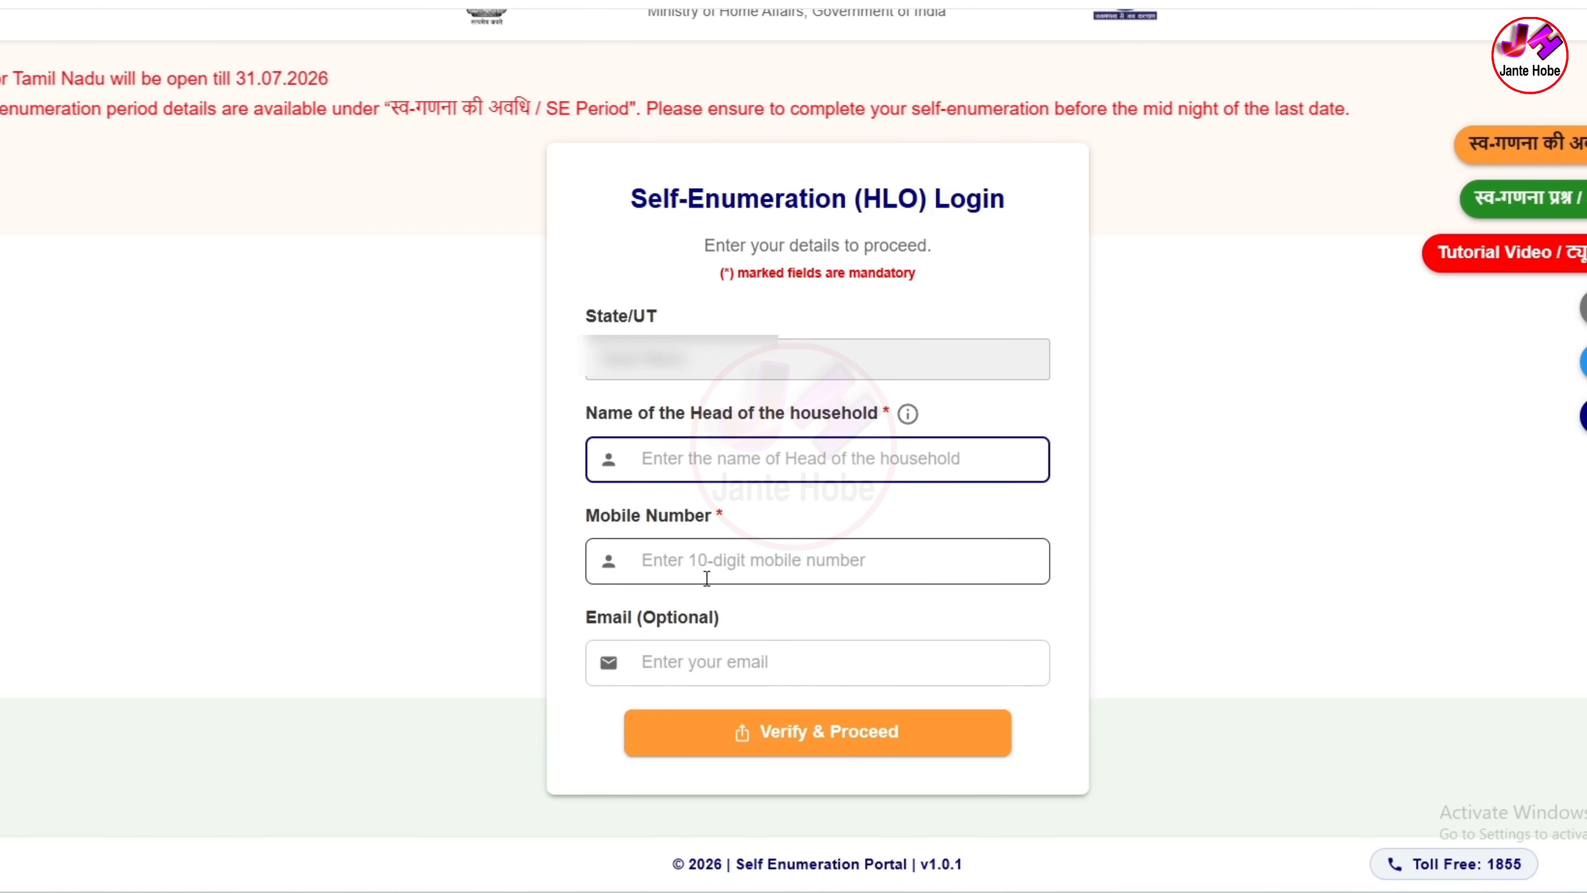
Step: Complete the login form with the head of household's name and mobile number and submit it for verification
left_click(664, 559)
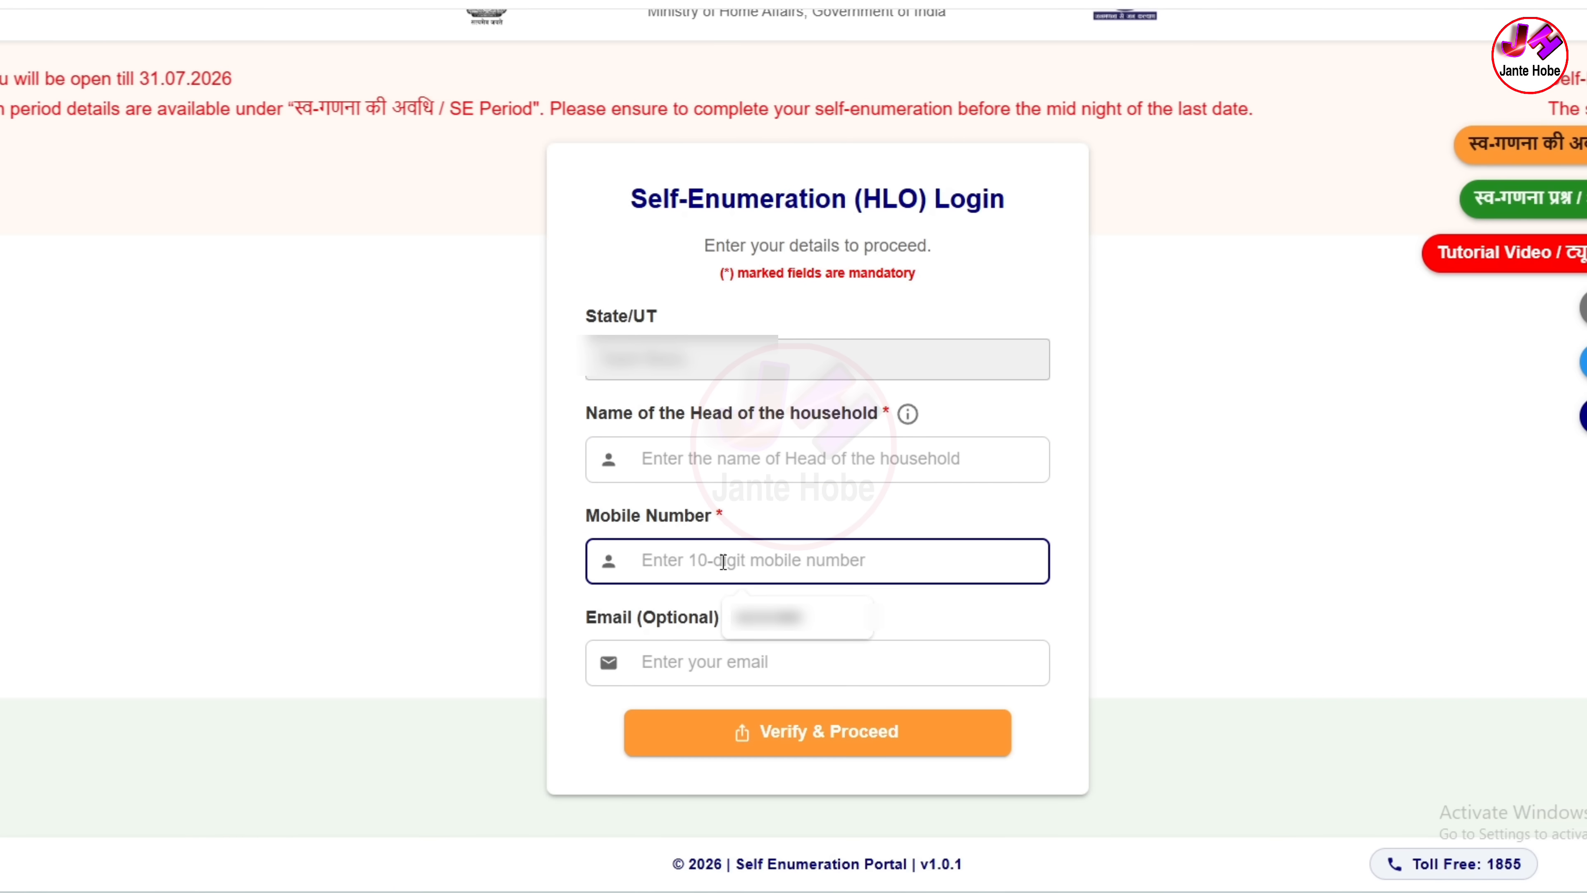
left_click(492, 569)
left_click(682, 674)
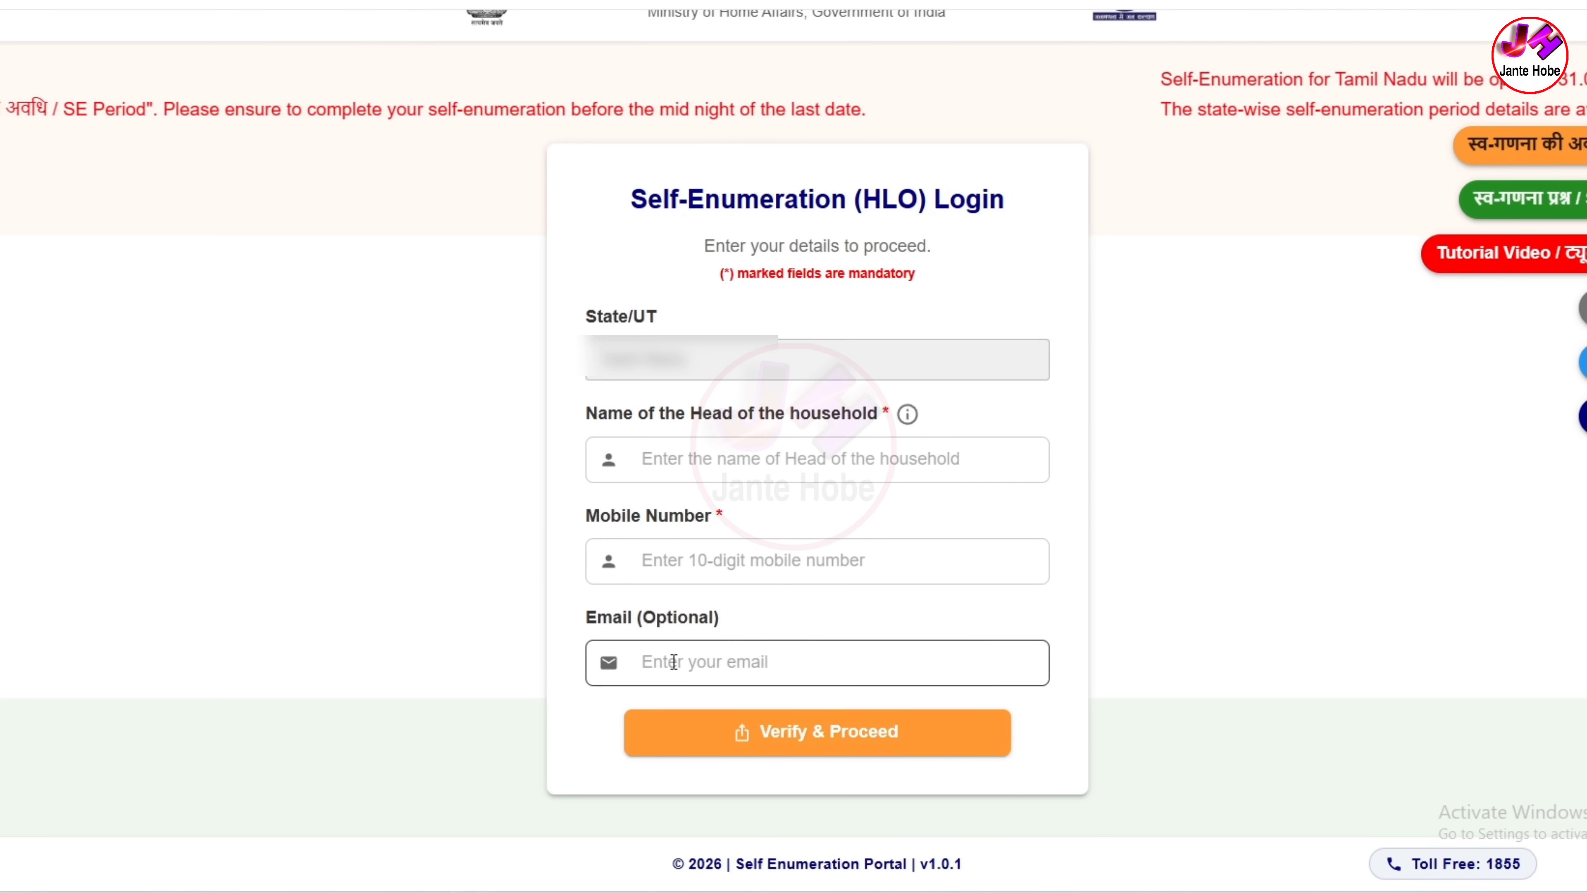
left_click(864, 758)
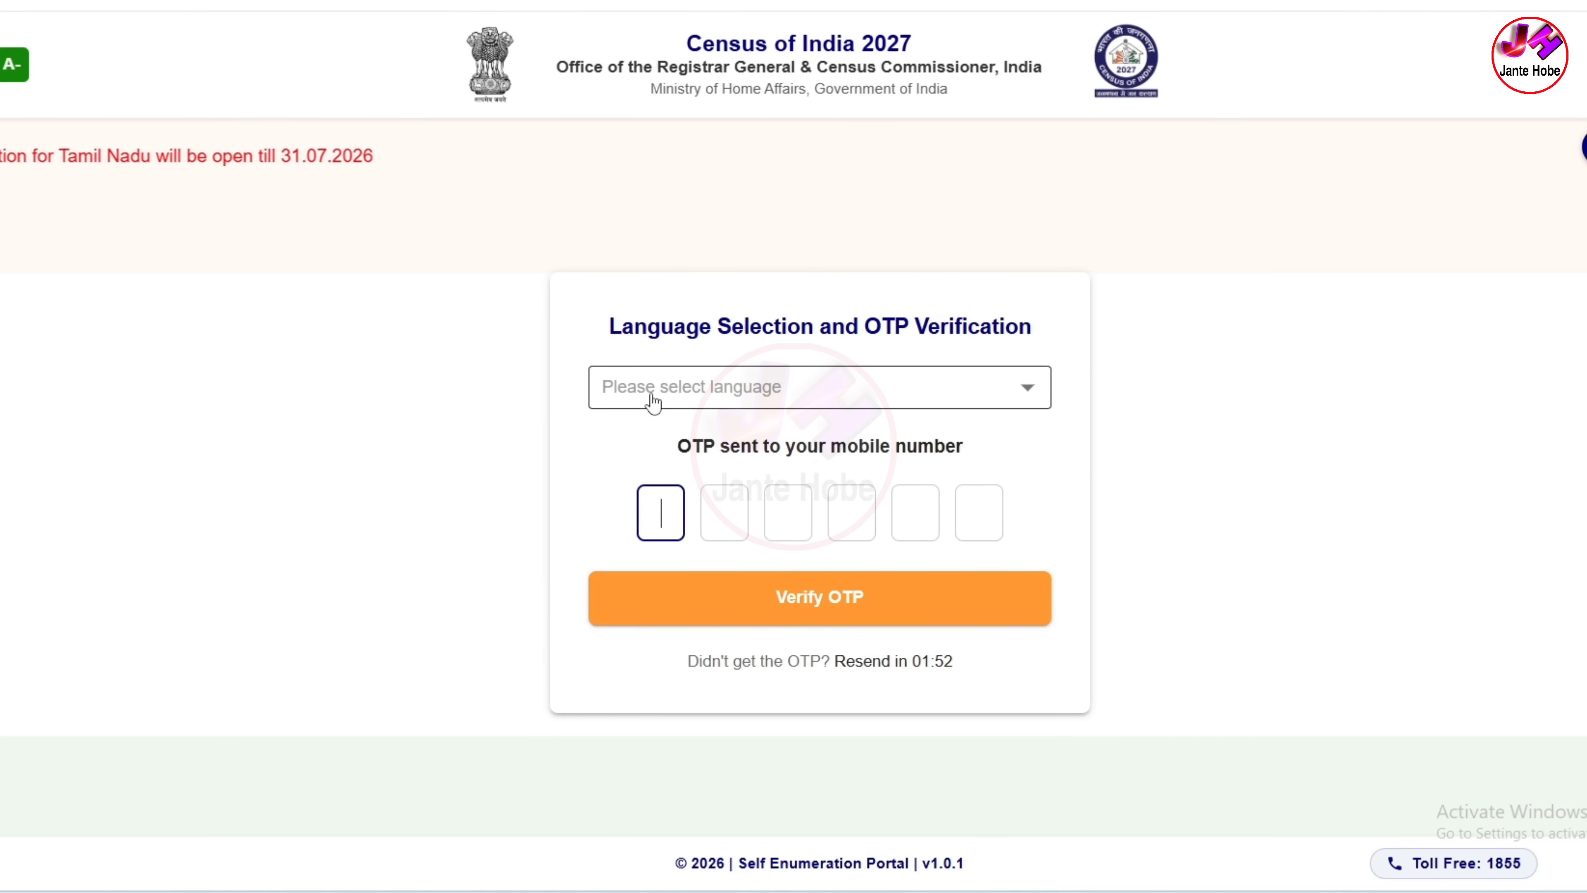
Step: Set the form language to Bengali, enter the OTP sent to the mobile number and verify it
left_click(675, 400)
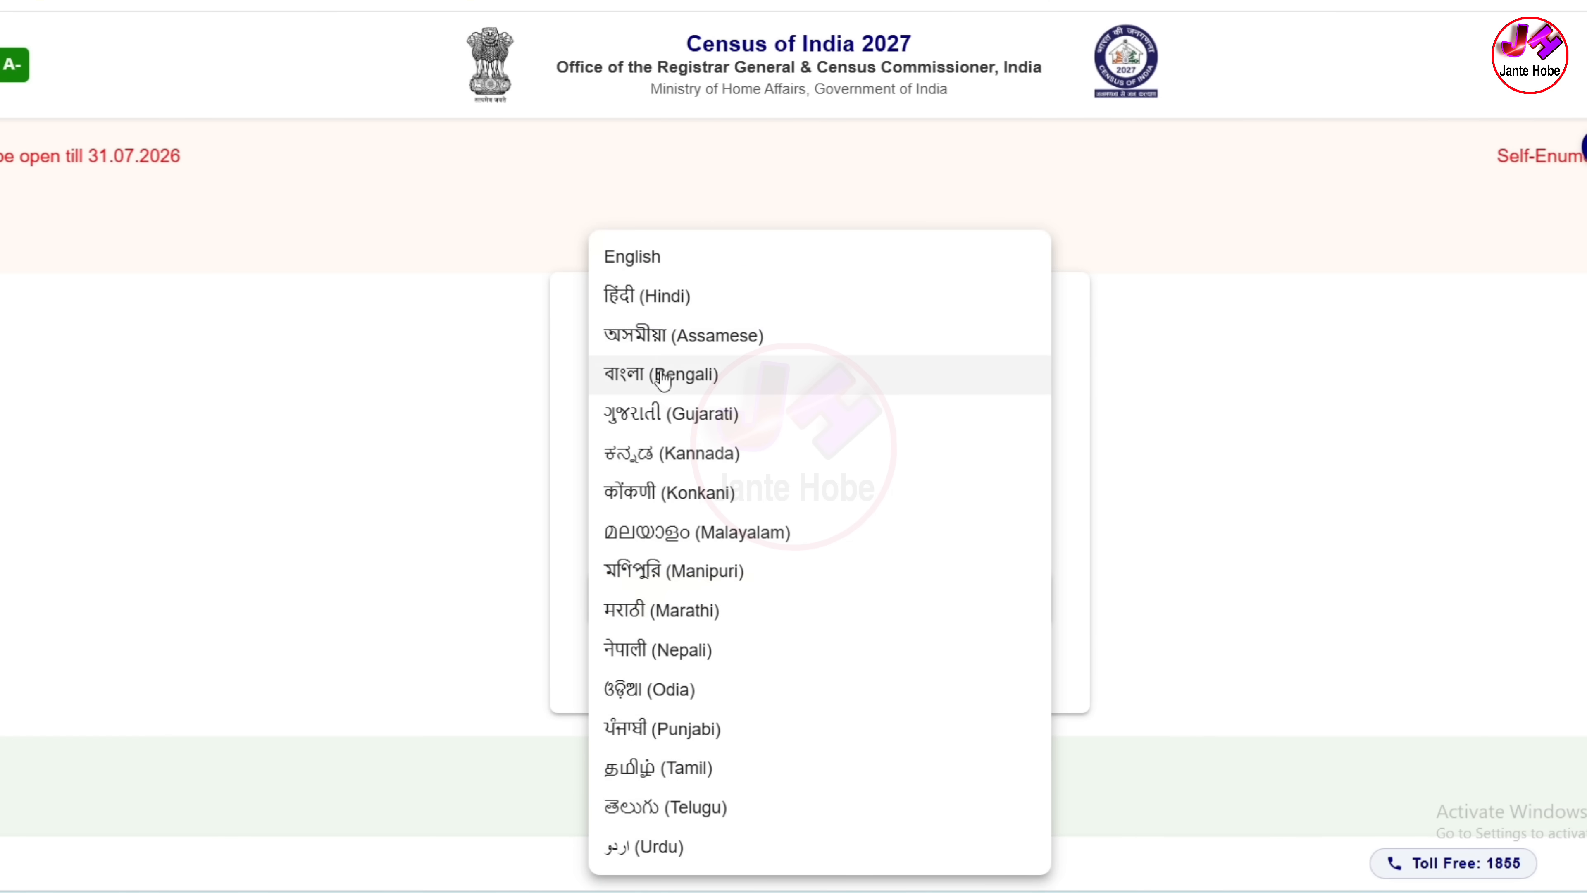
left_click(664, 378)
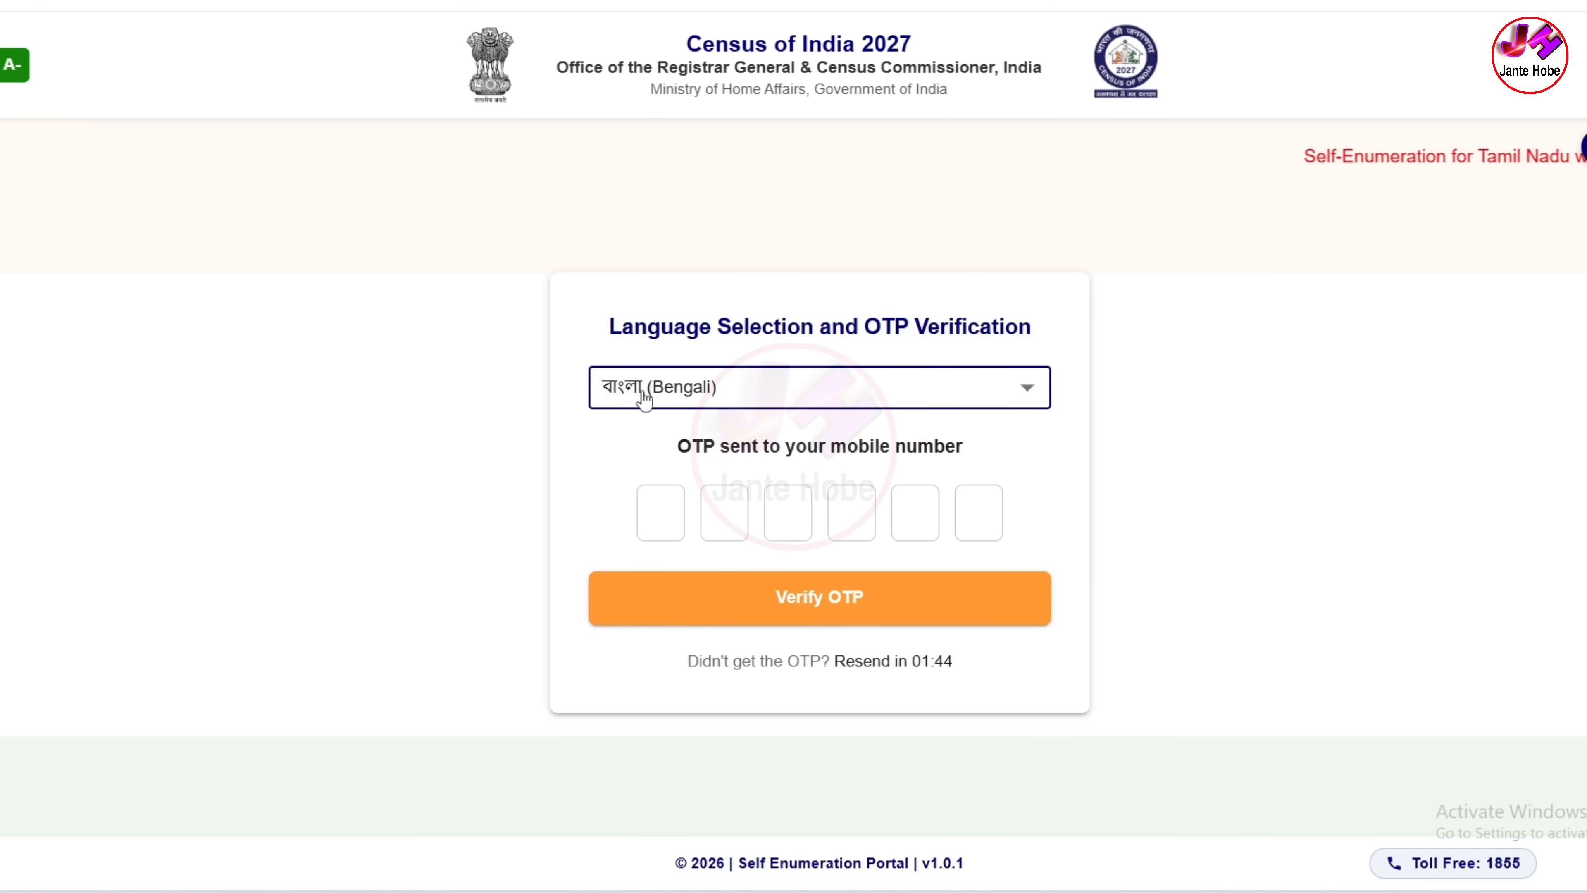
left_click(671, 511)
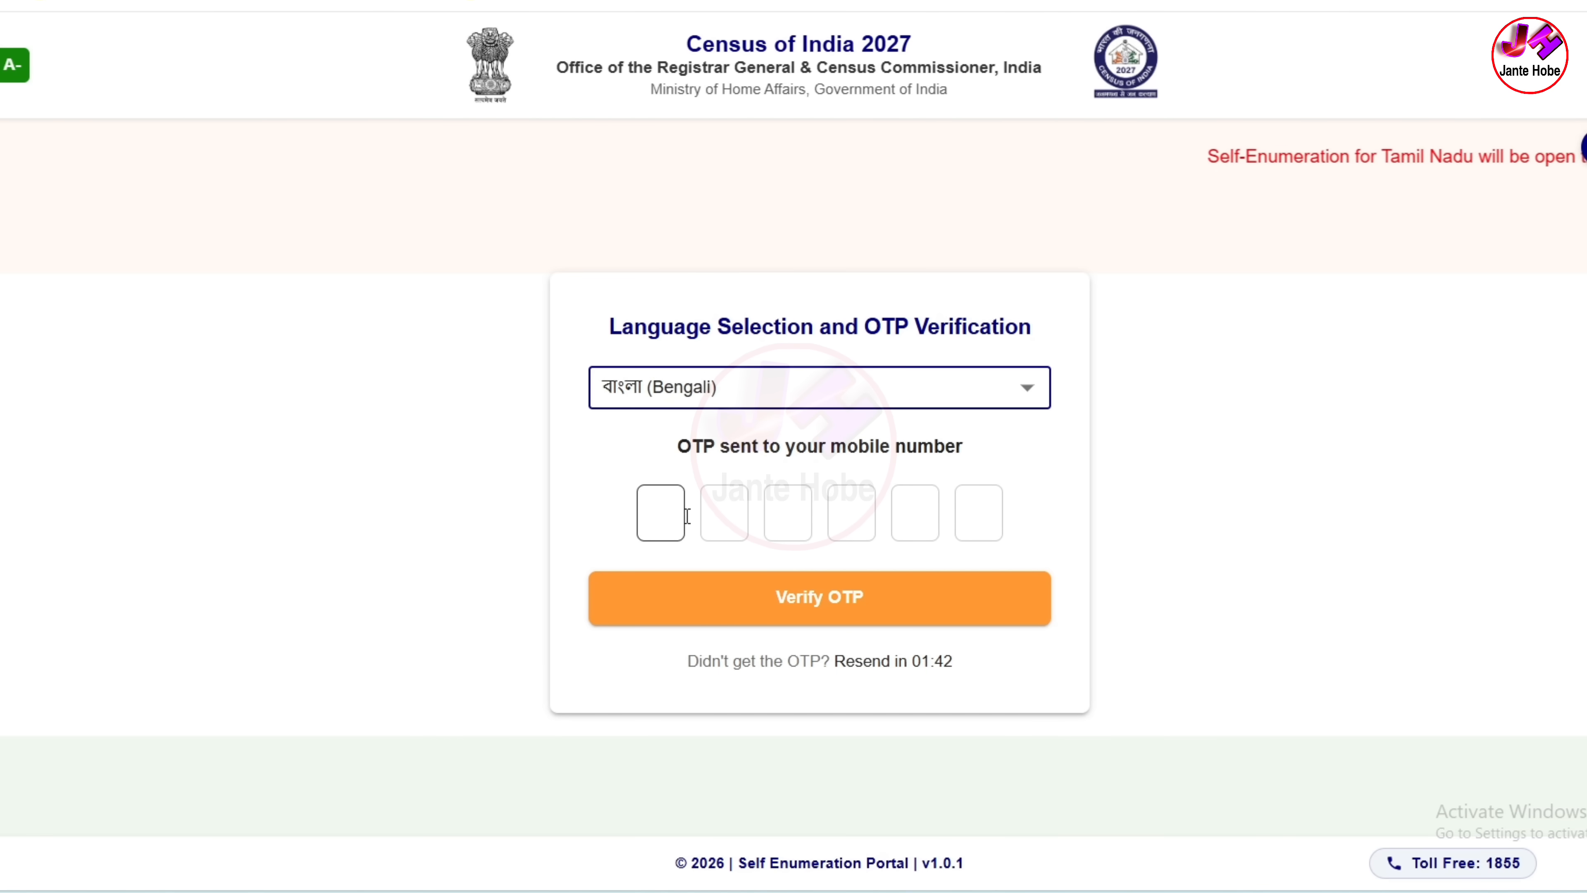
left_click(941, 607)
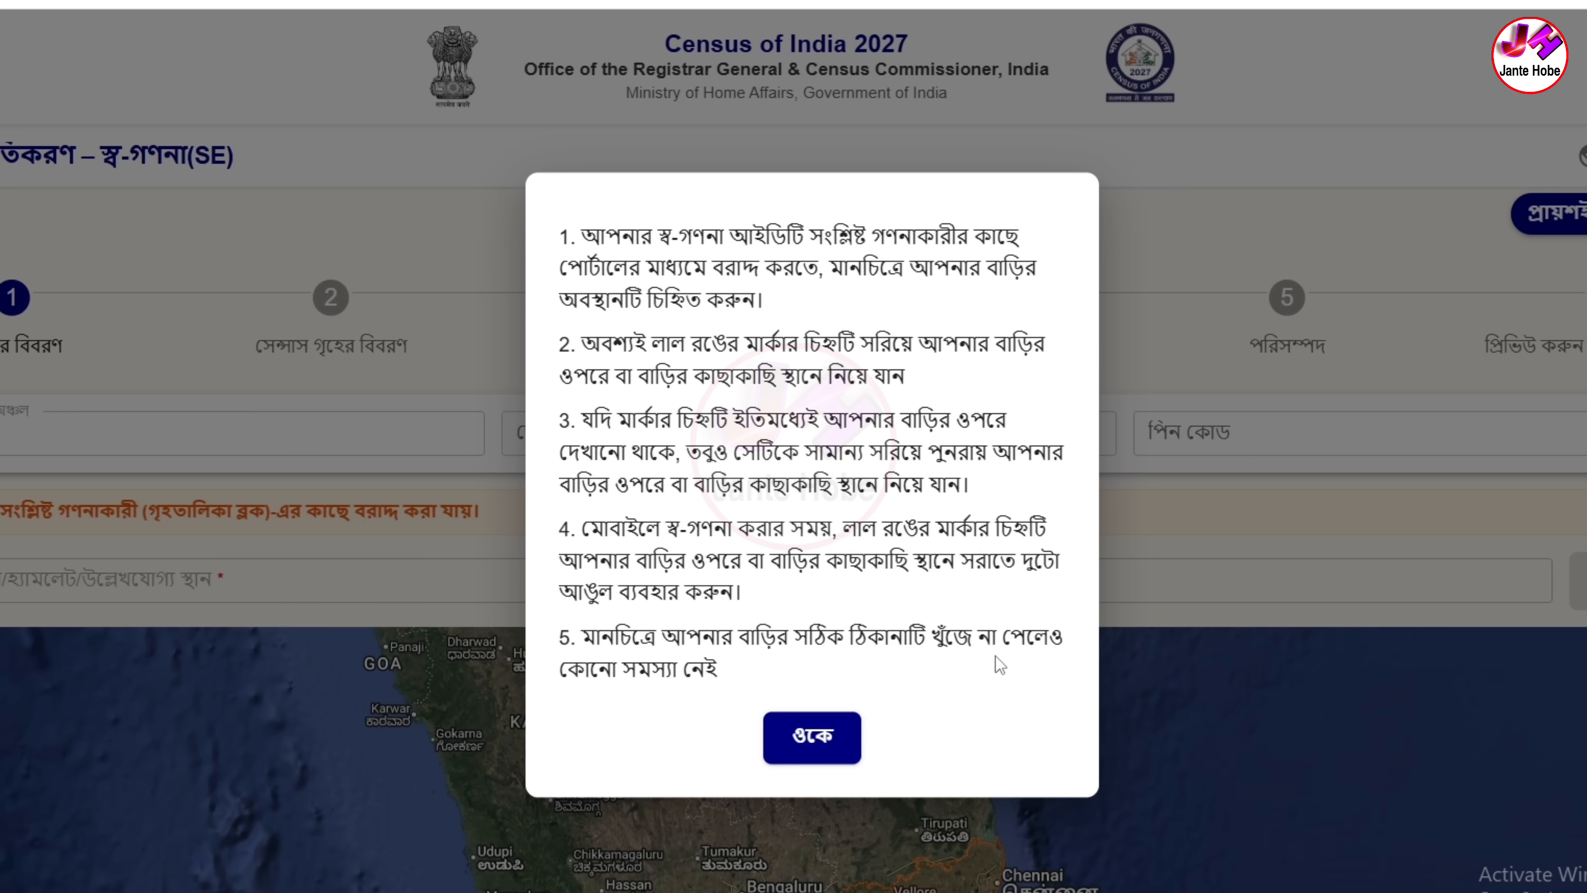
Step: Dismiss the map-marking instructions and fill in the location details with district Ariyalur and the area's postal PIN code
left_click(822, 749)
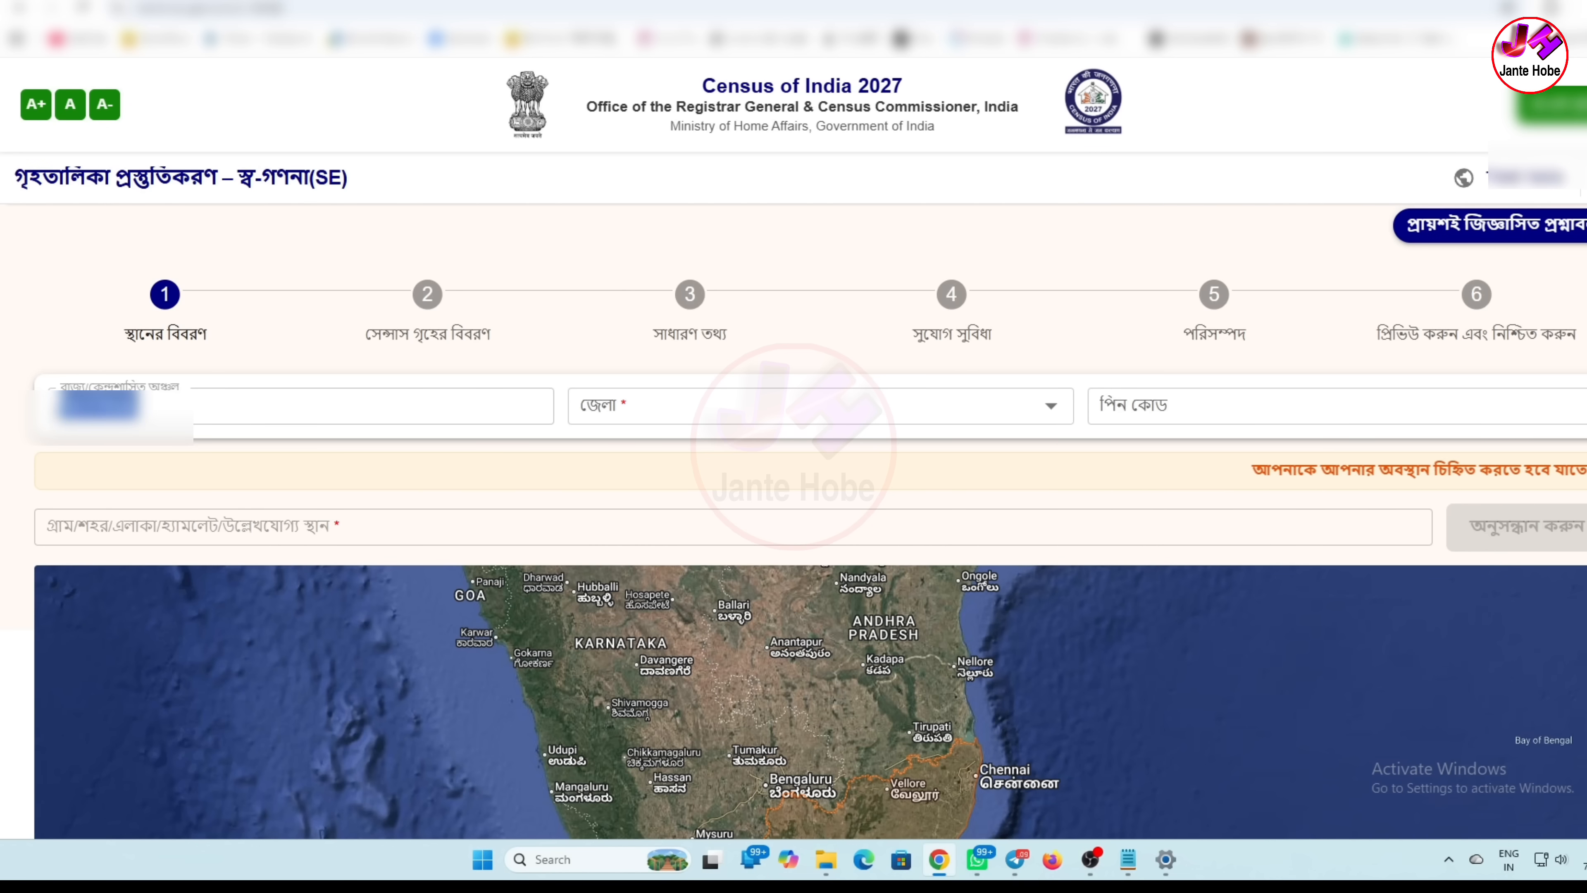
left_click(674, 406)
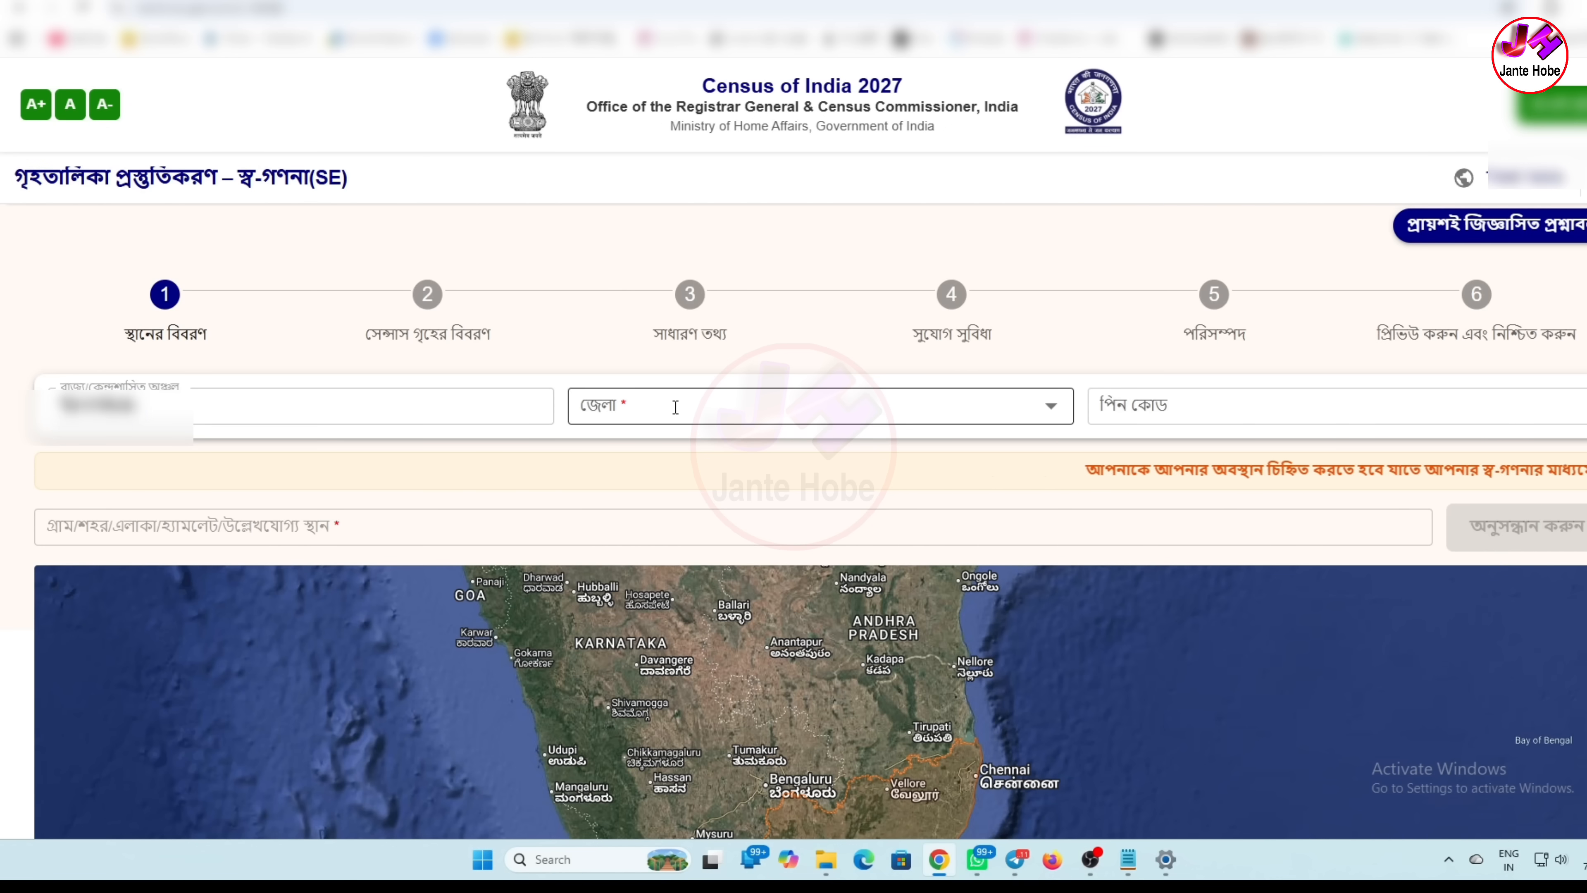
left_click(672, 450)
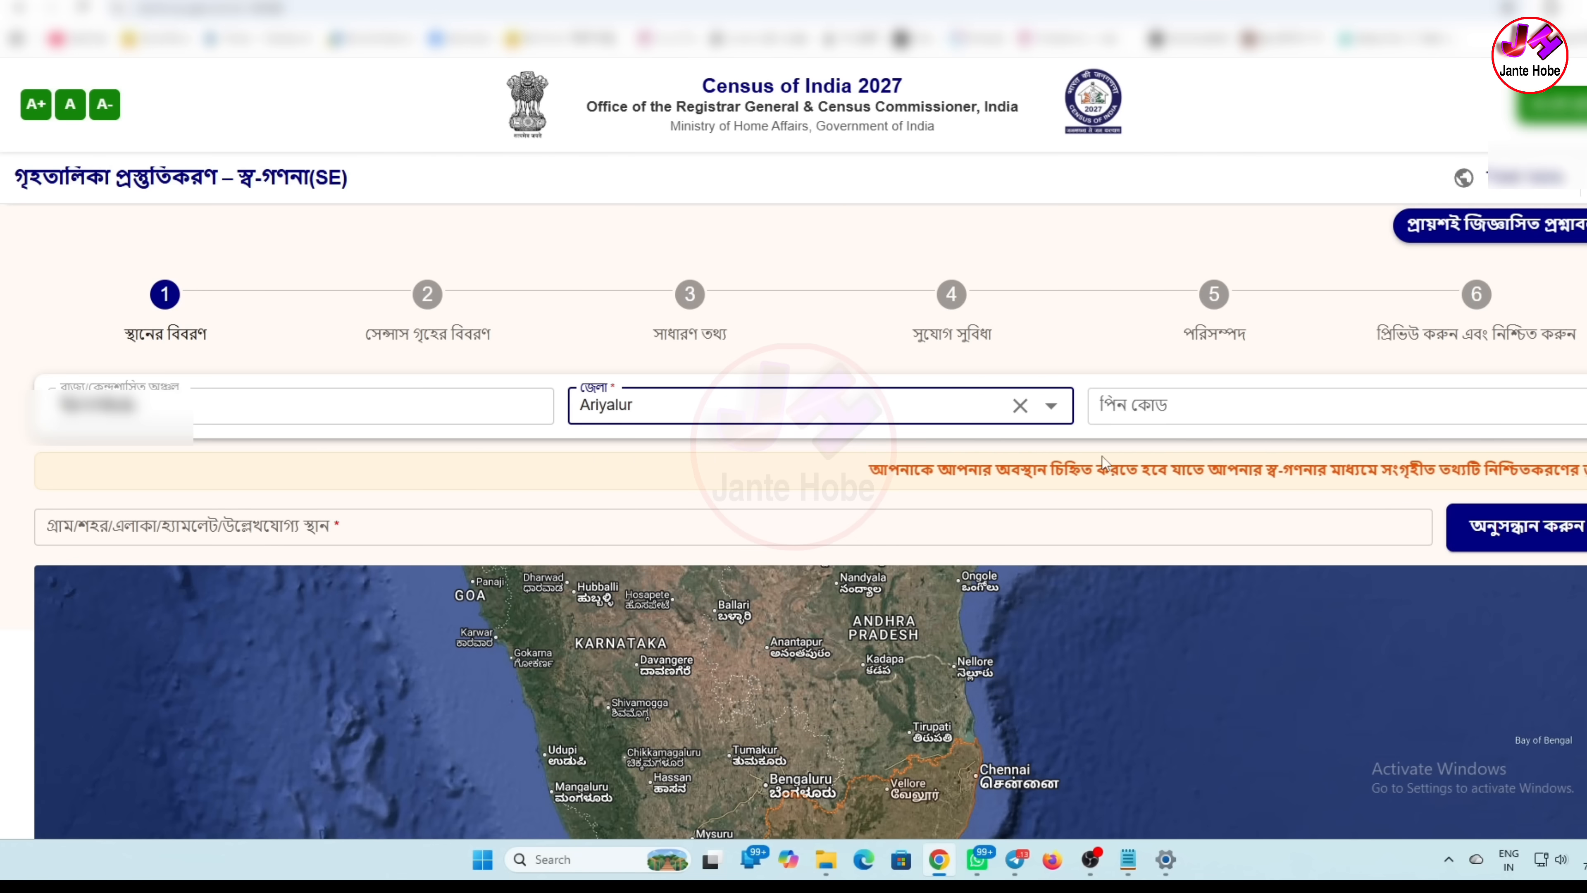
left_click(1194, 412)
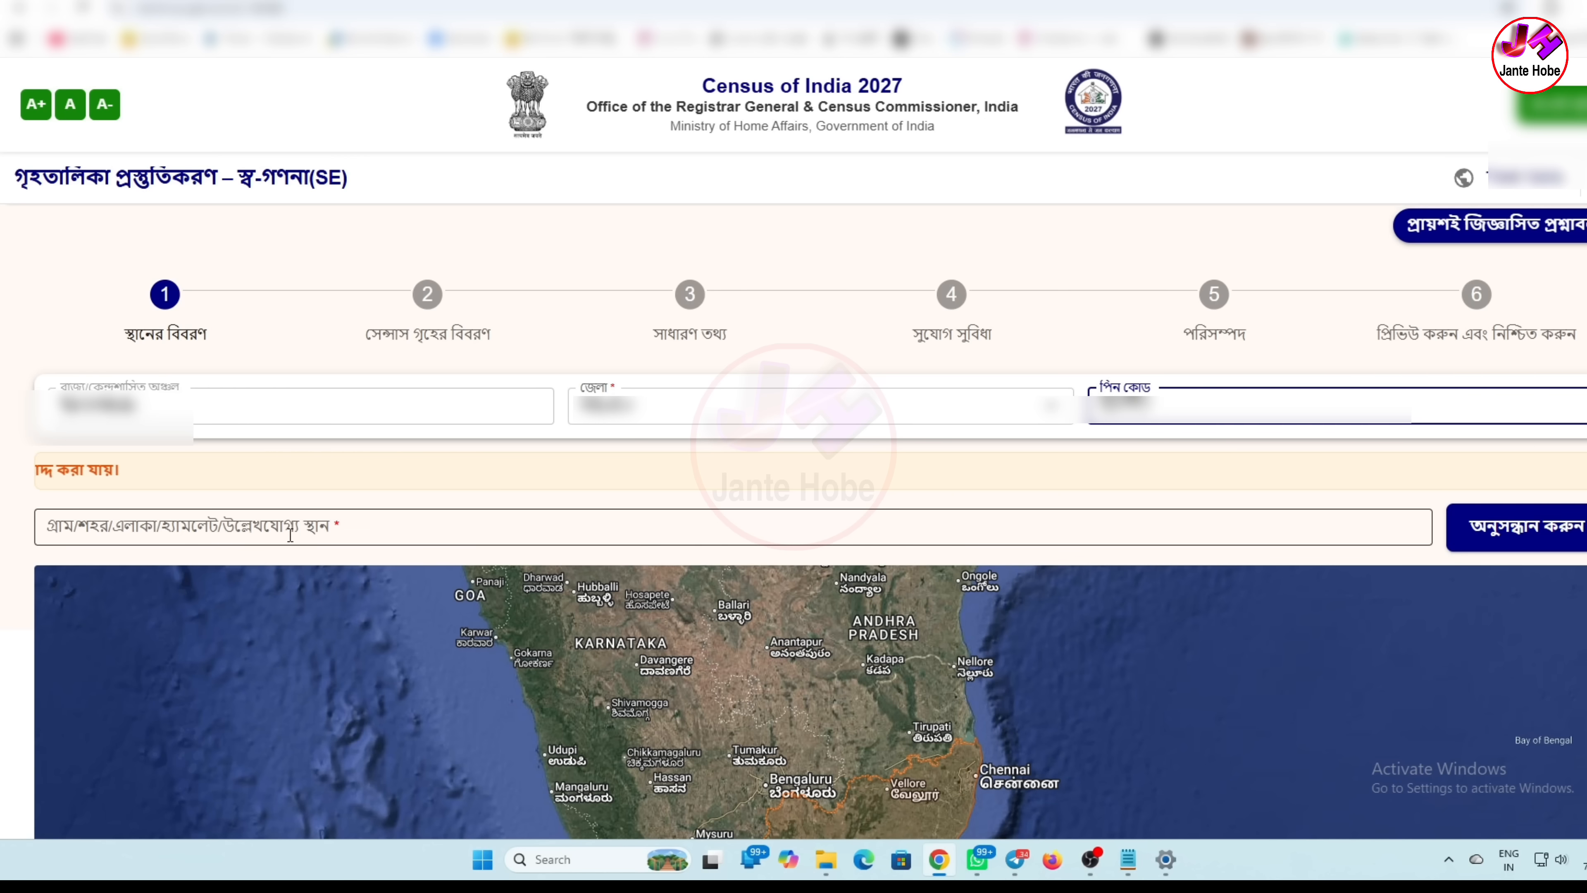
Step: Search the village/town/landmark field for "Ariyalur Cement Factory", choose the Ariyalur Main suggestion and acknowledge the location notice
left_click(342, 520)
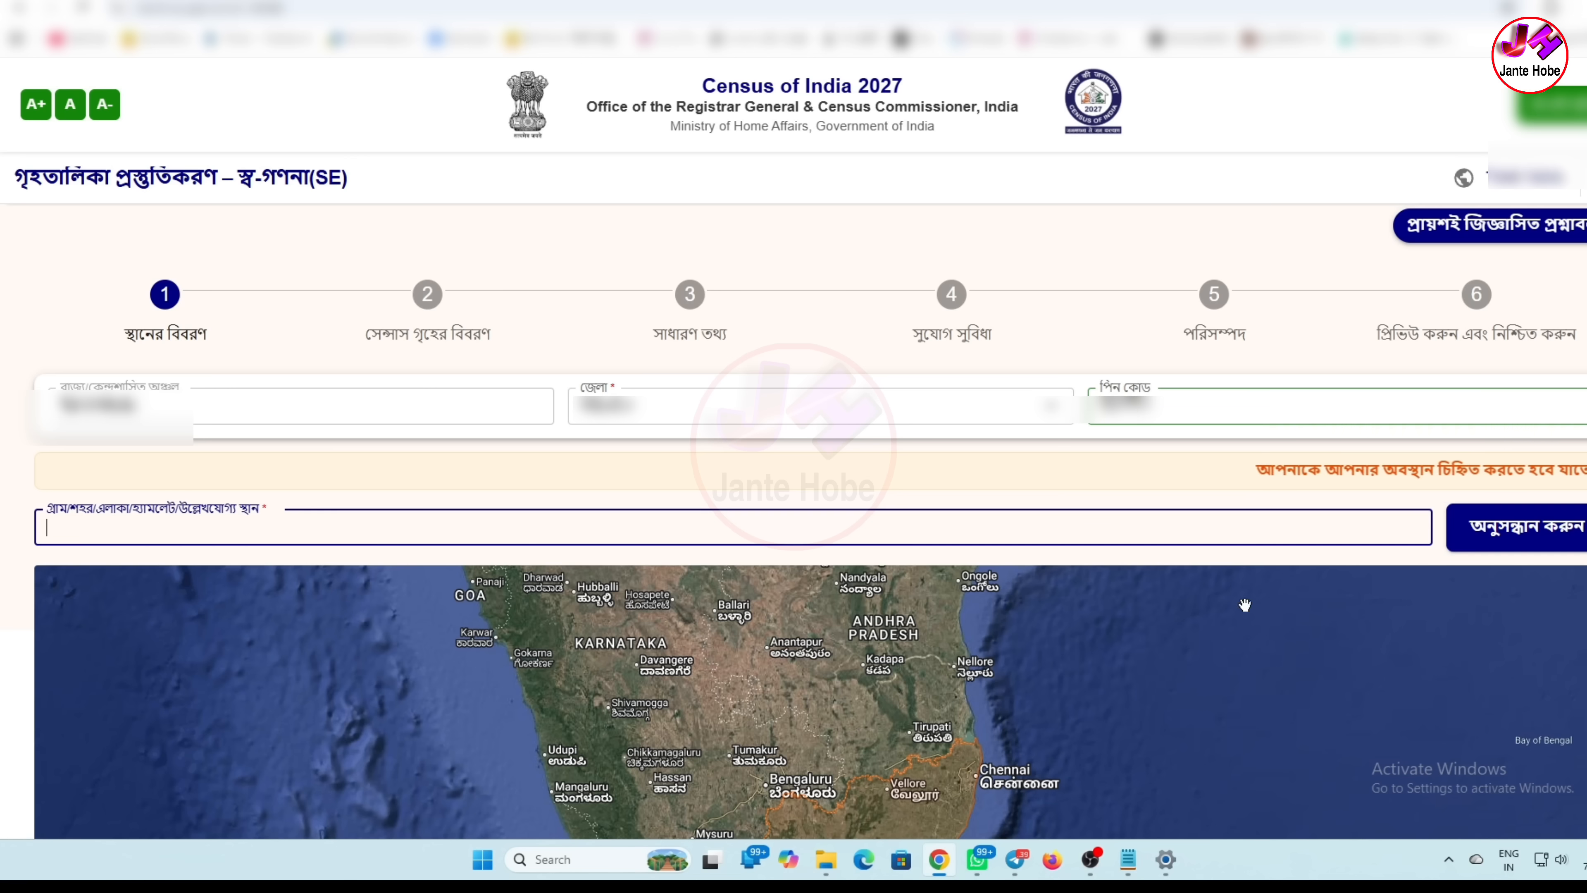
type("Ariyalur Cement Factory")
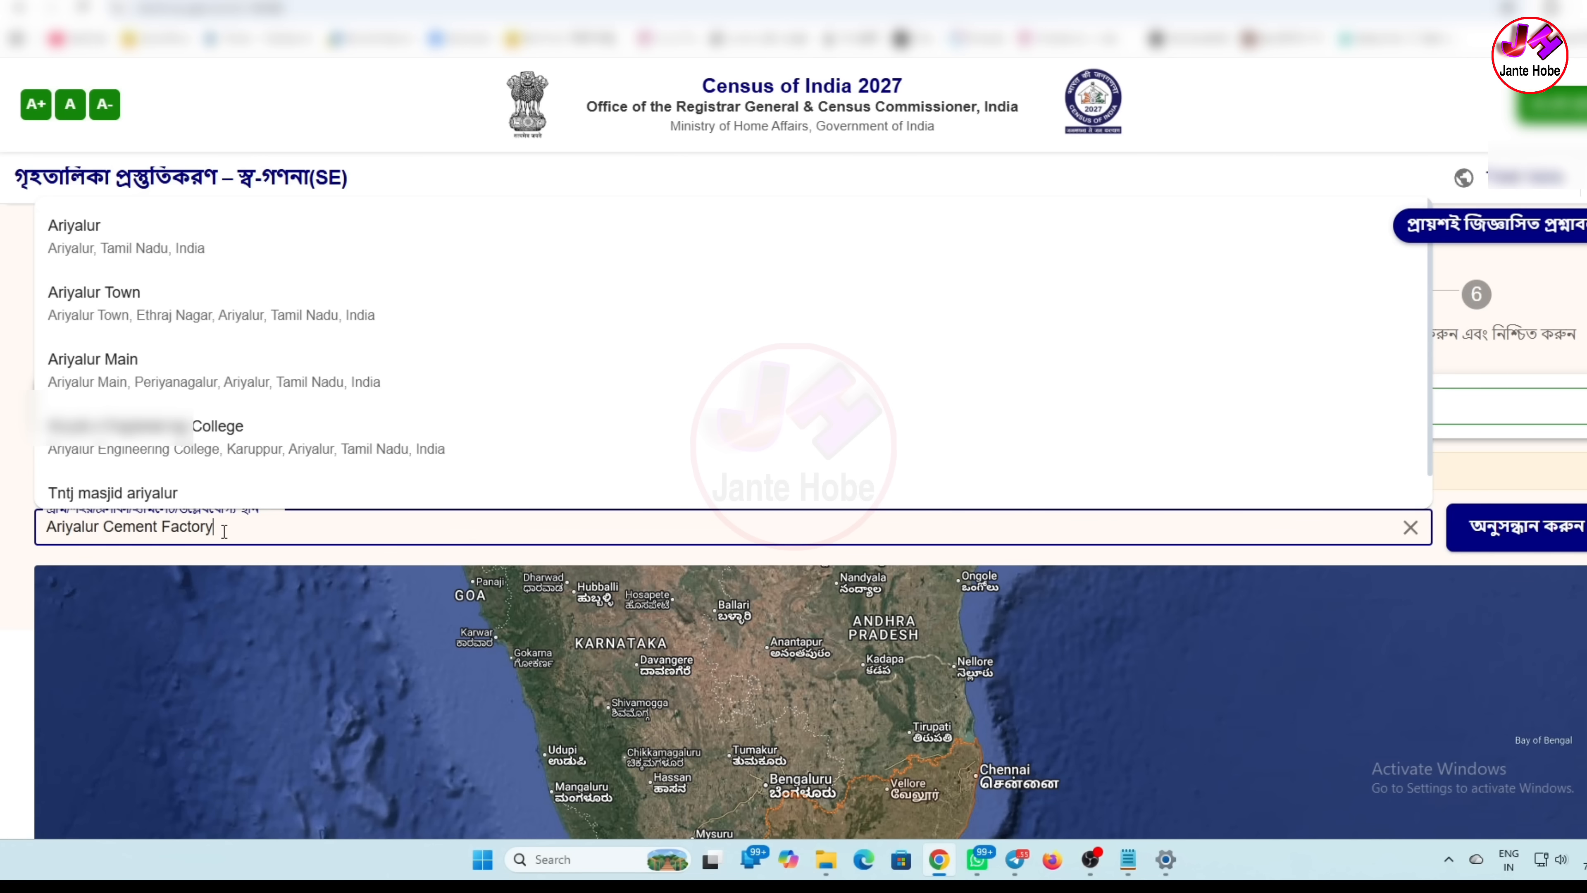
scroll(195, 409, "down", 1)
scroll(195, 410, "up", 1)
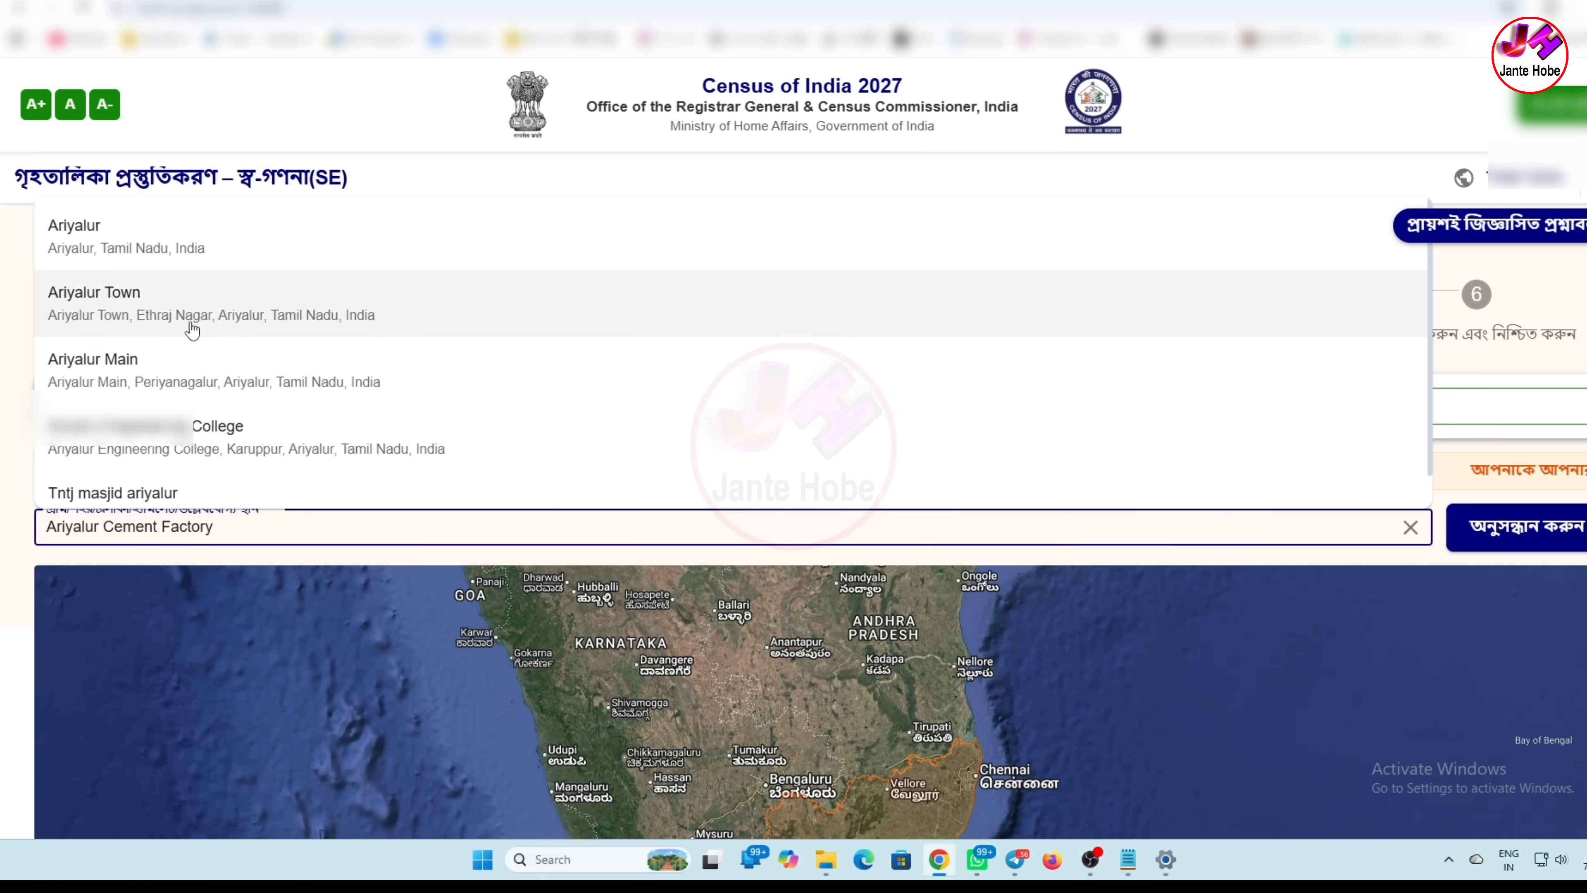
scroll(212, 450, "down", 1)
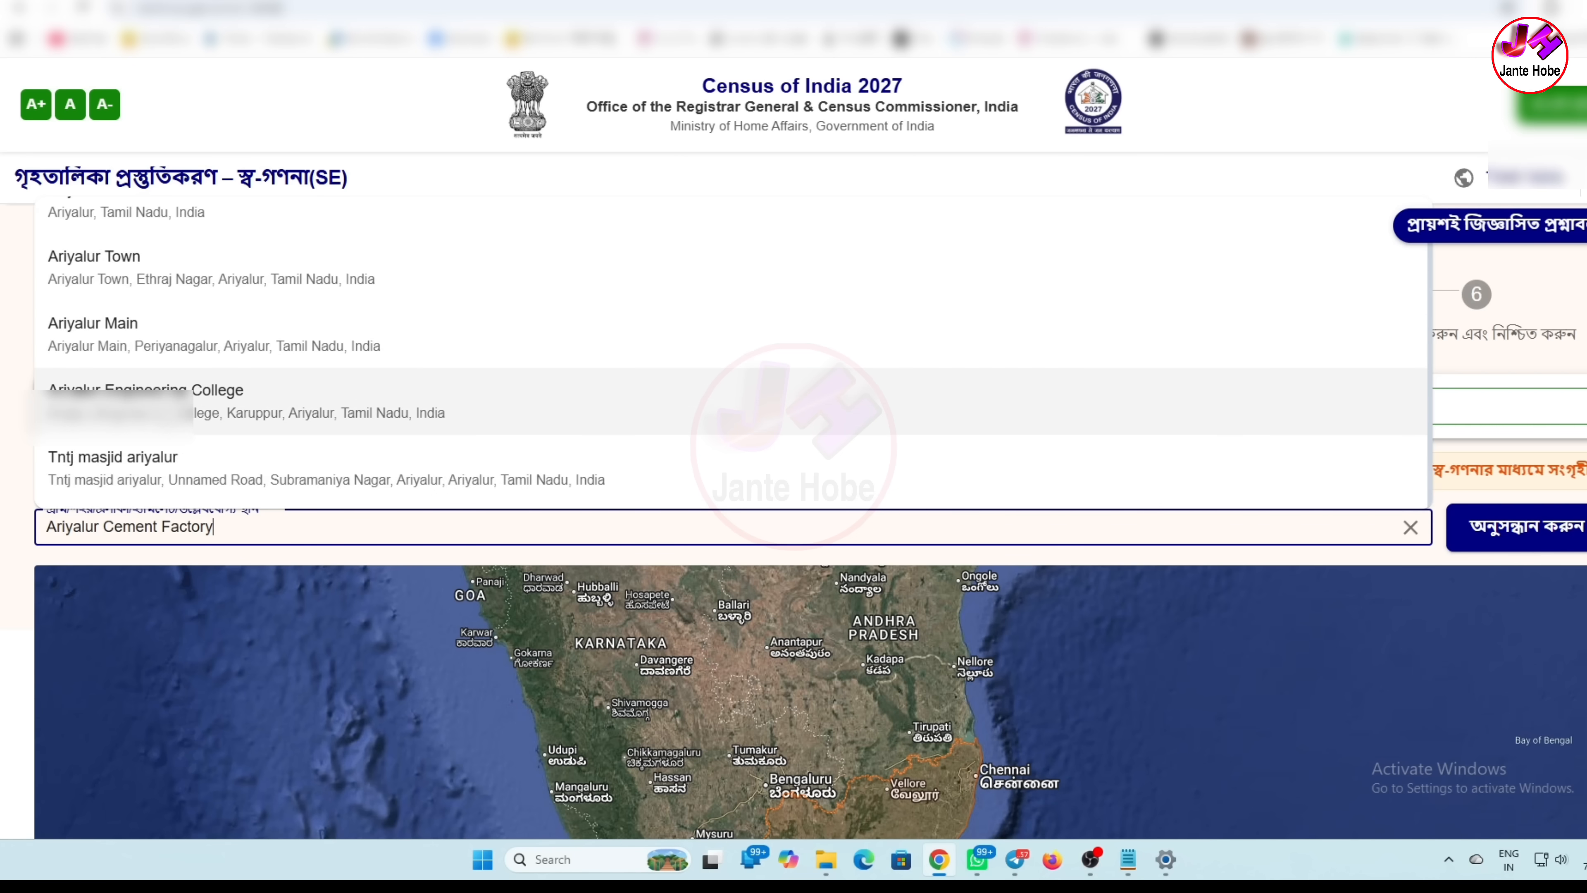
left_click(126, 346)
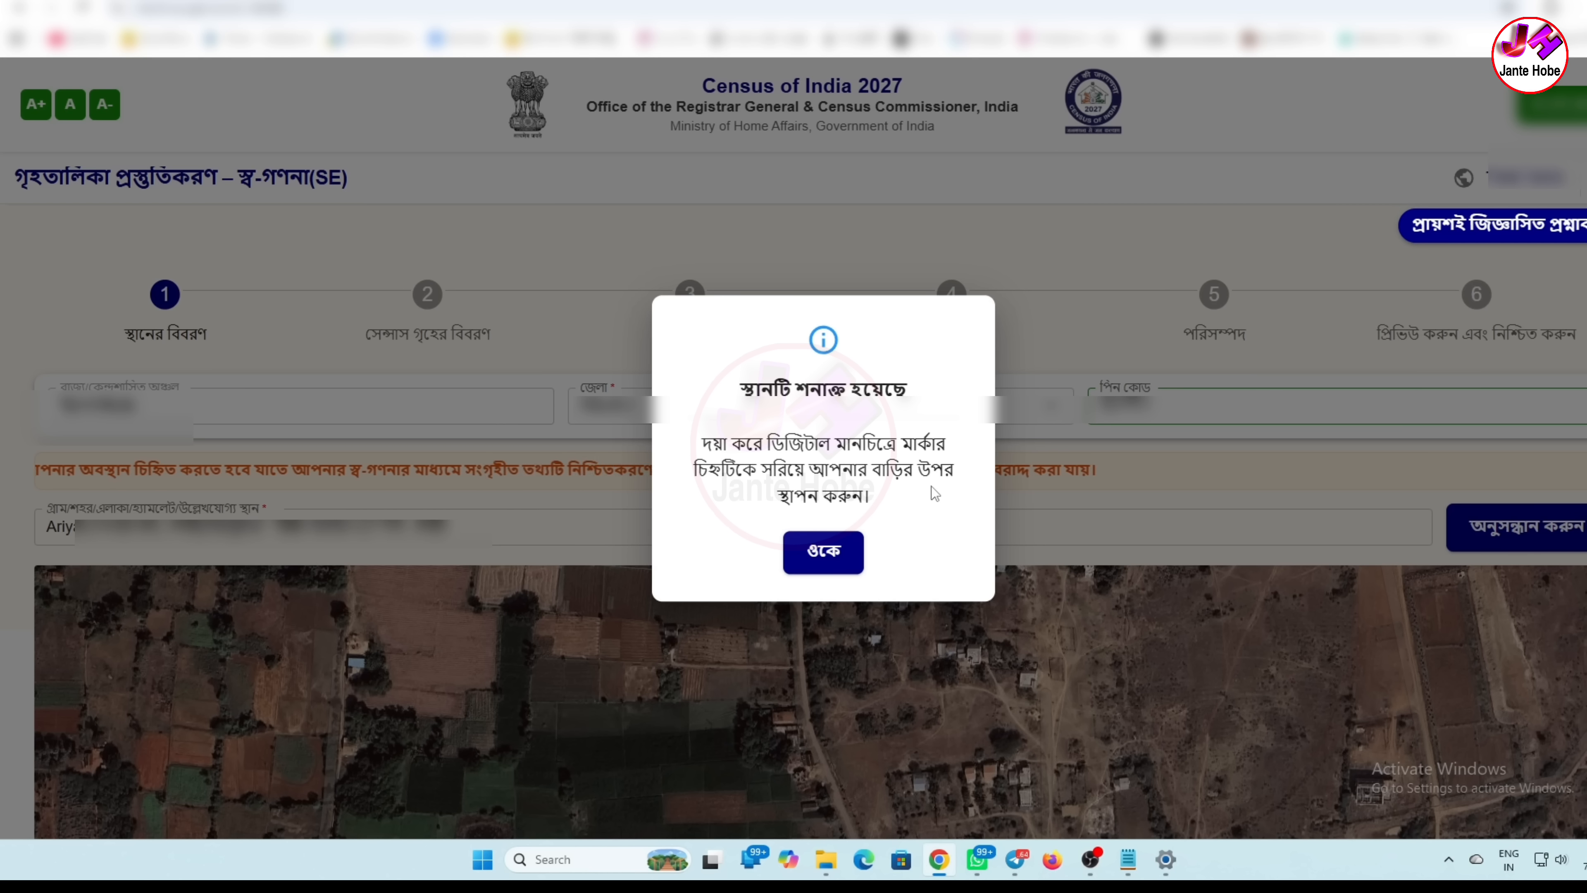
left_click(837, 551)
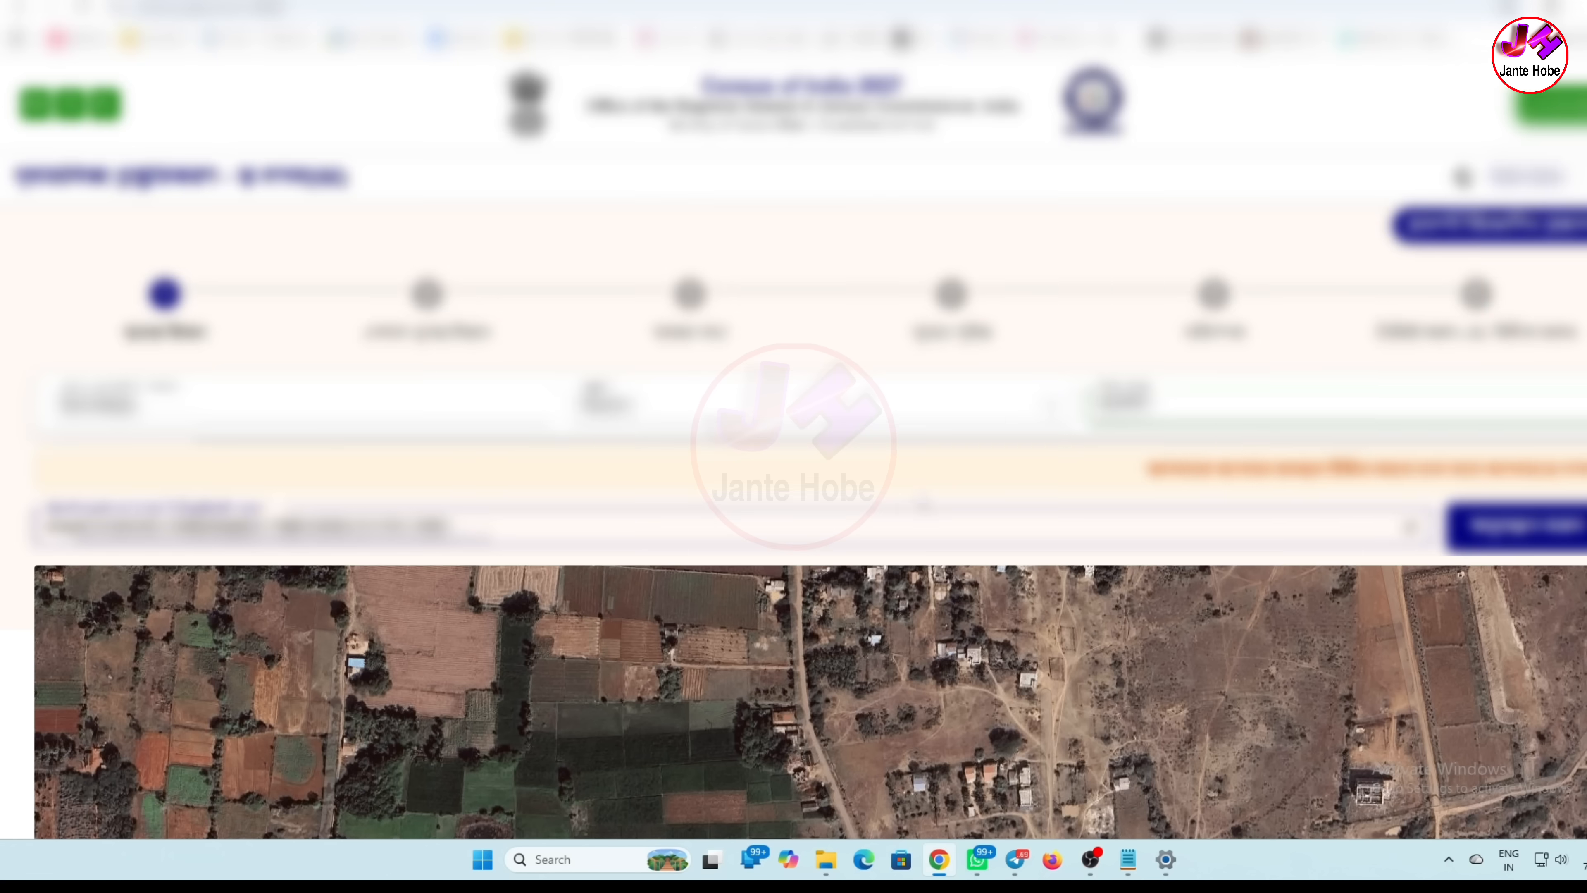
Step: Reposition the map so the location marker sits on the house east of Ariyalur Main Rd
scroll(953, 605, "down", 3)
scroll(822, 530, "down", 4)
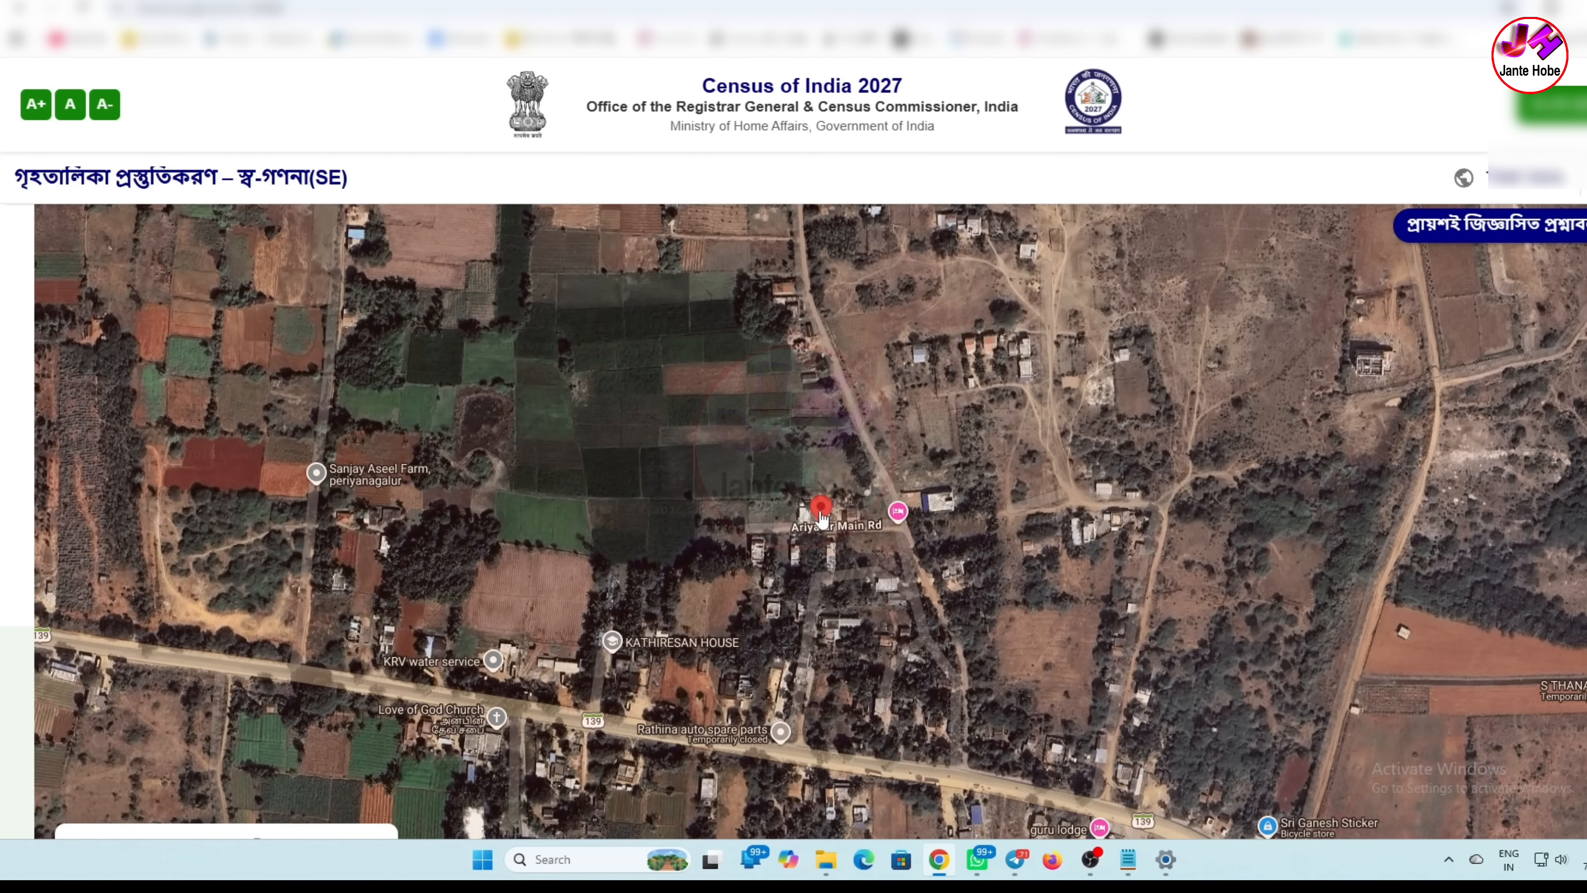
left_click_drag(822, 519, 813, 543)
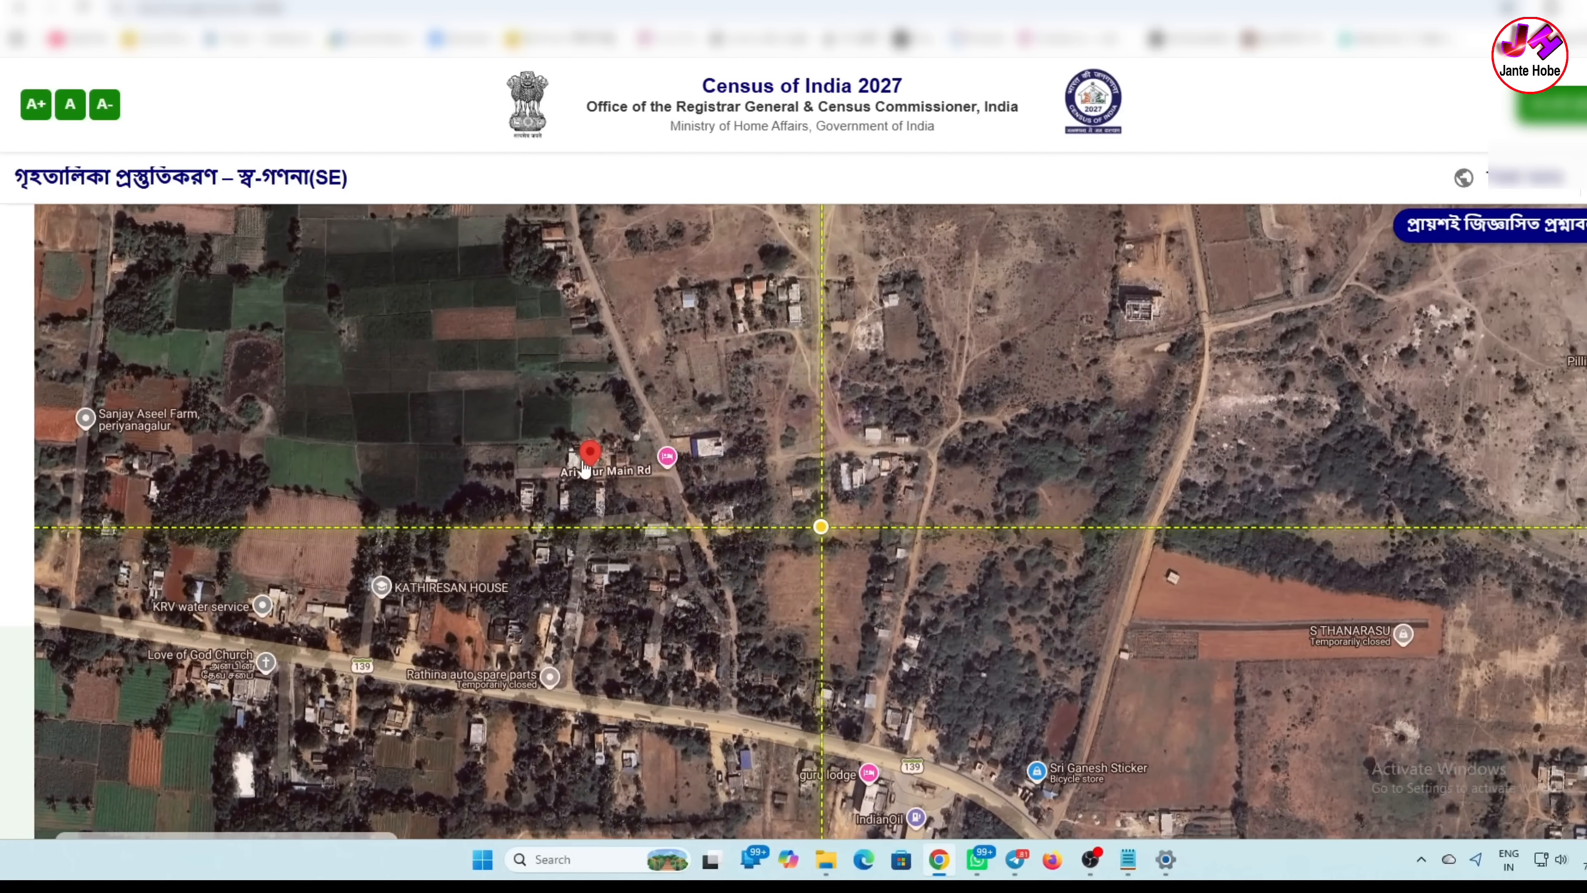
mouse_move(584, 469)
left_mouse_down()
mouse_move(550, 506)
mouse_move(550, 559)
mouse_move(536, 554)
left_mouse_up()
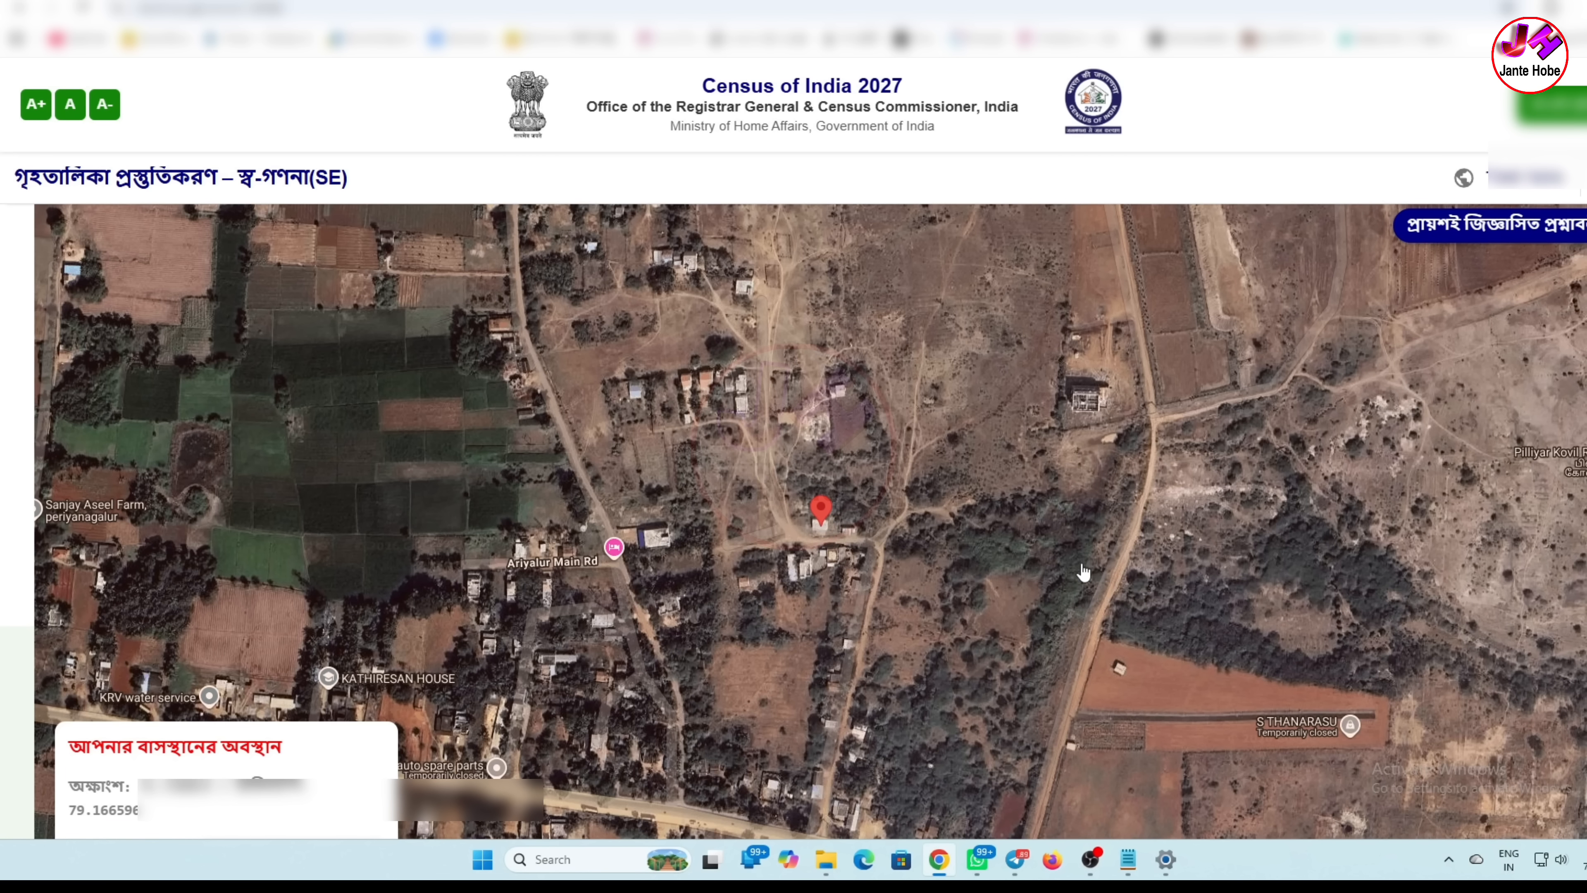
Step: Confirm the marked residence location, then save the location details and agree to proceed to the census house details
scroll(381, 732, "down", 3)
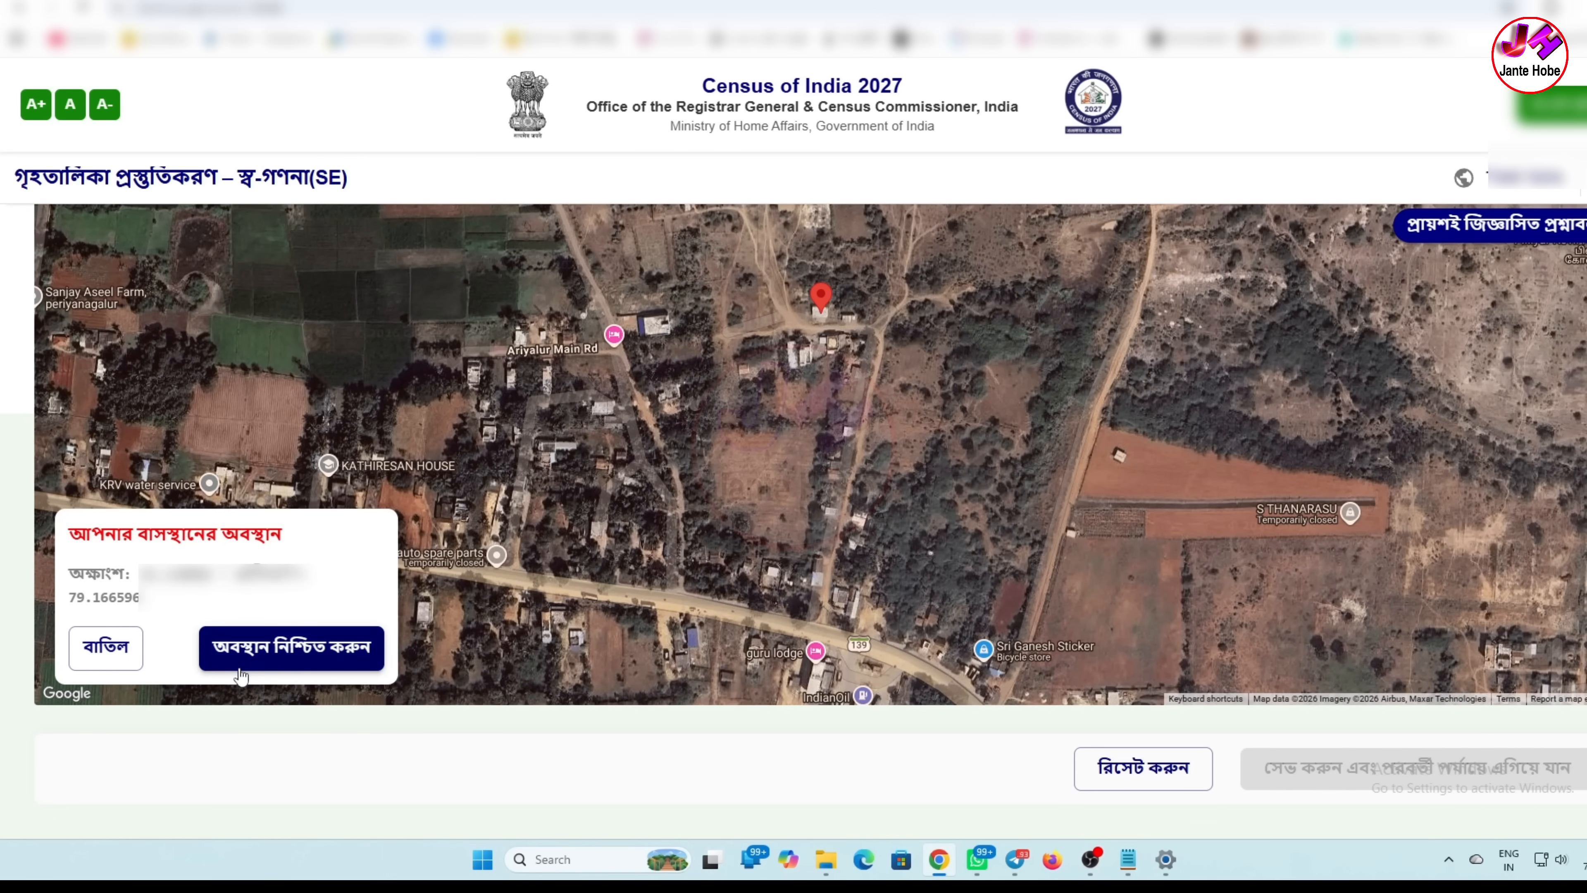
left_click(305, 668)
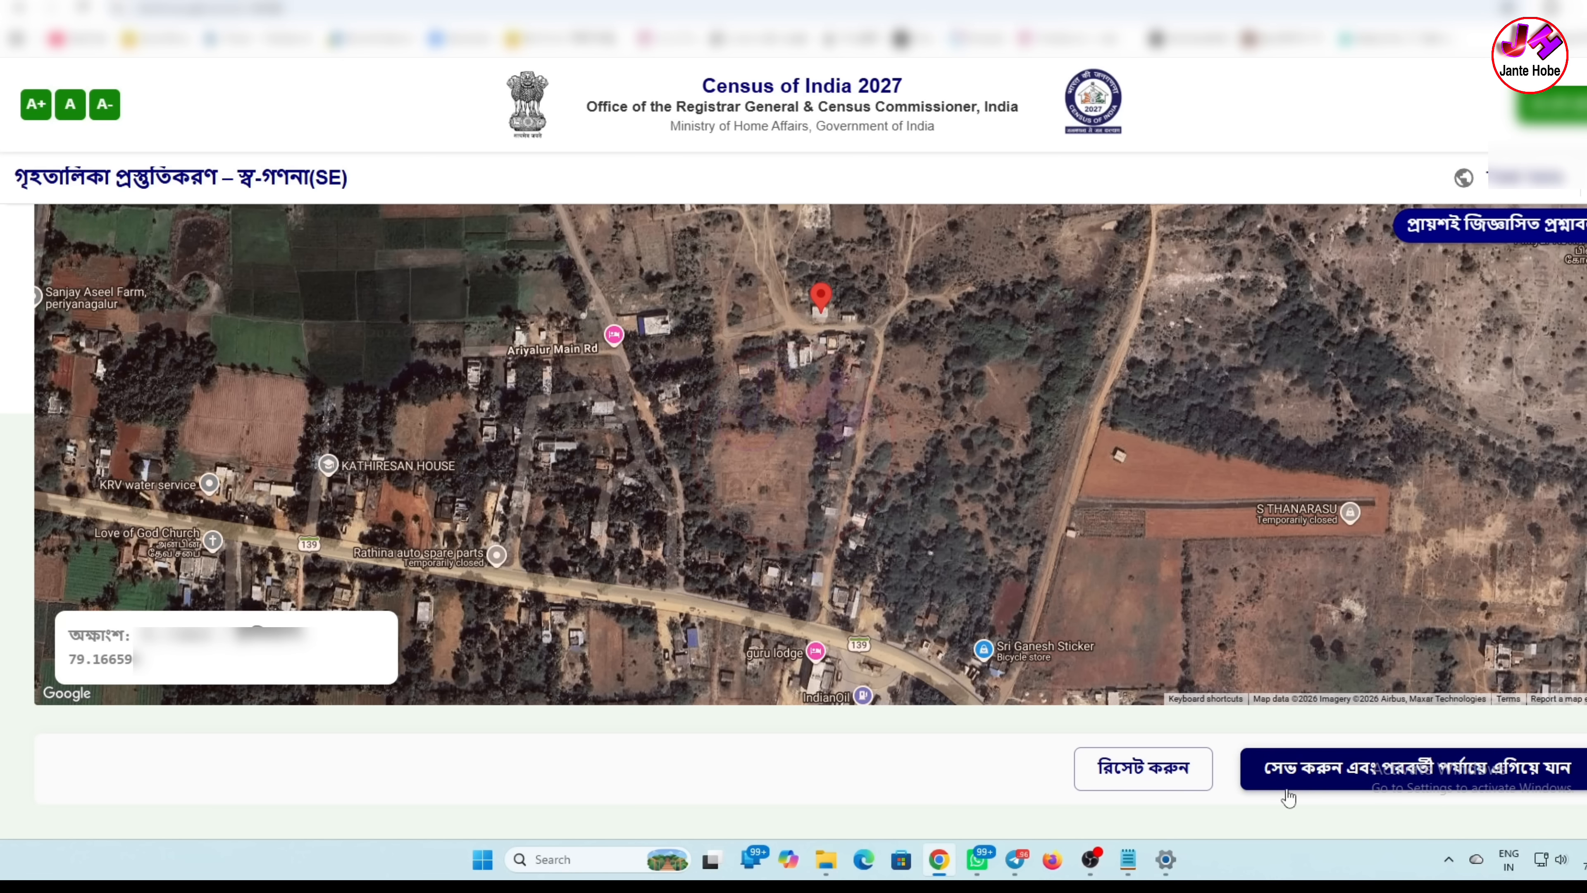
left_click(1448, 784)
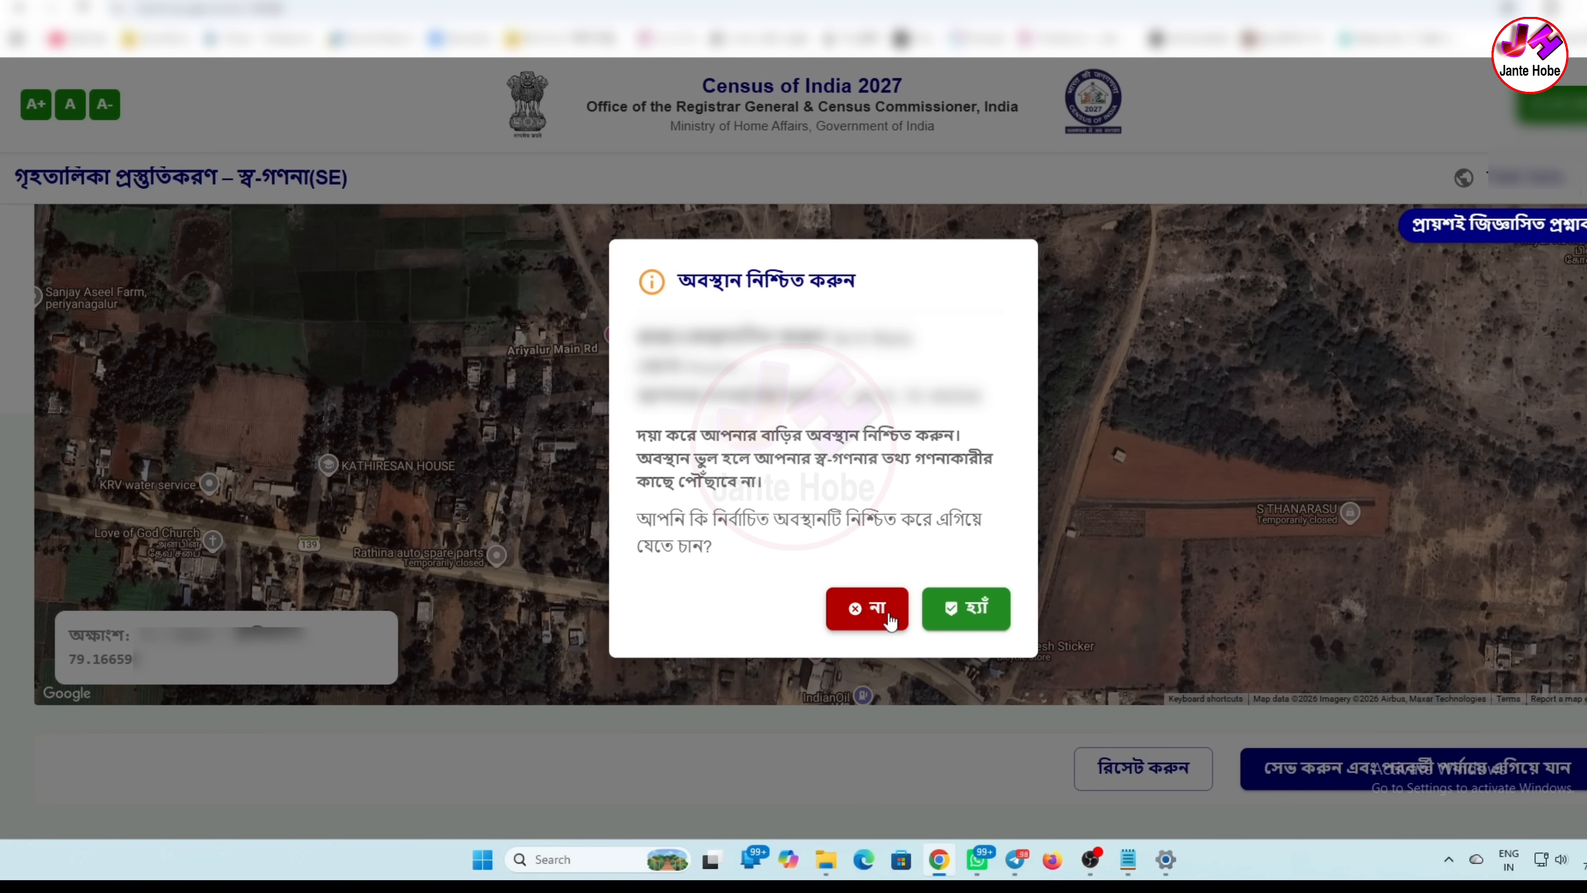
left_click(976, 616)
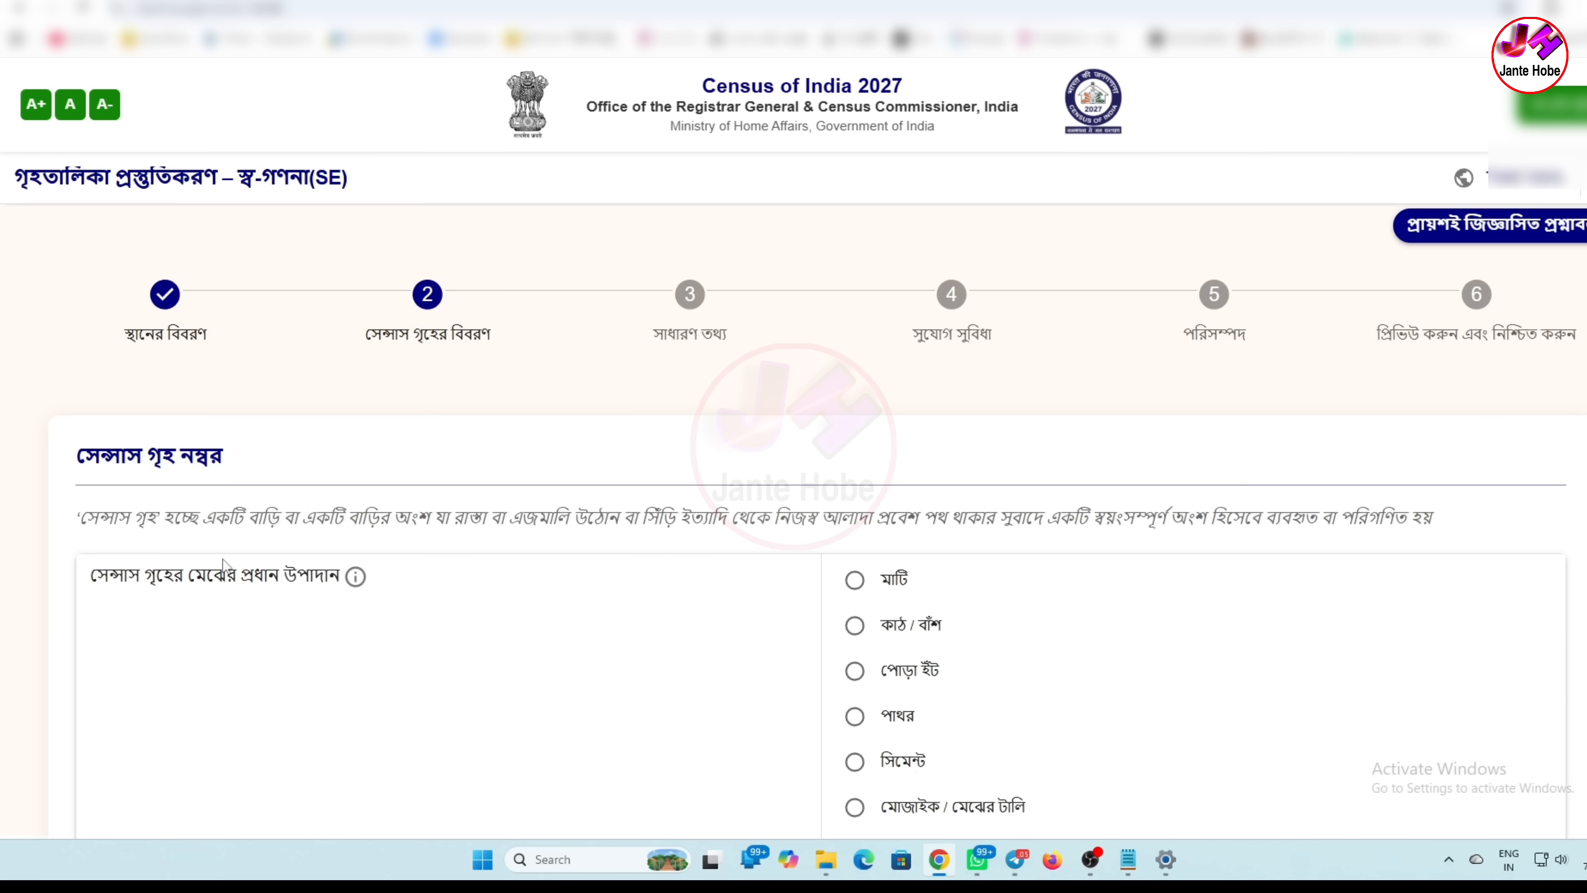
Step: Set the main floor material of the census house to cement (সিমেন্ট)
scroll(226, 566, "down", 3)
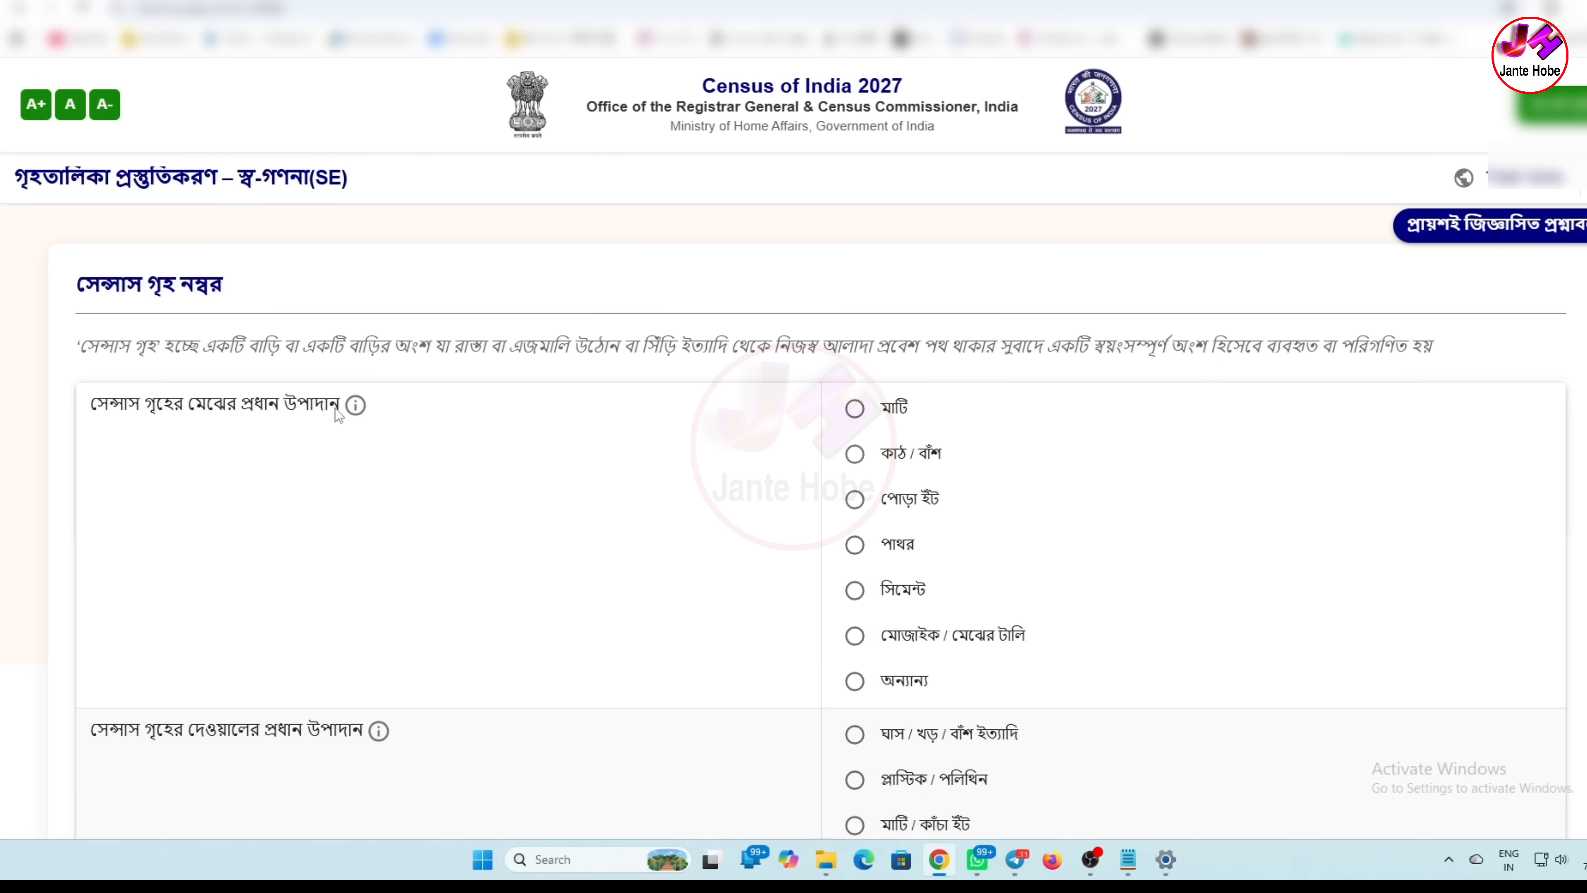
mouse_move(354, 413)
scroll(986, 596, "down", 1)
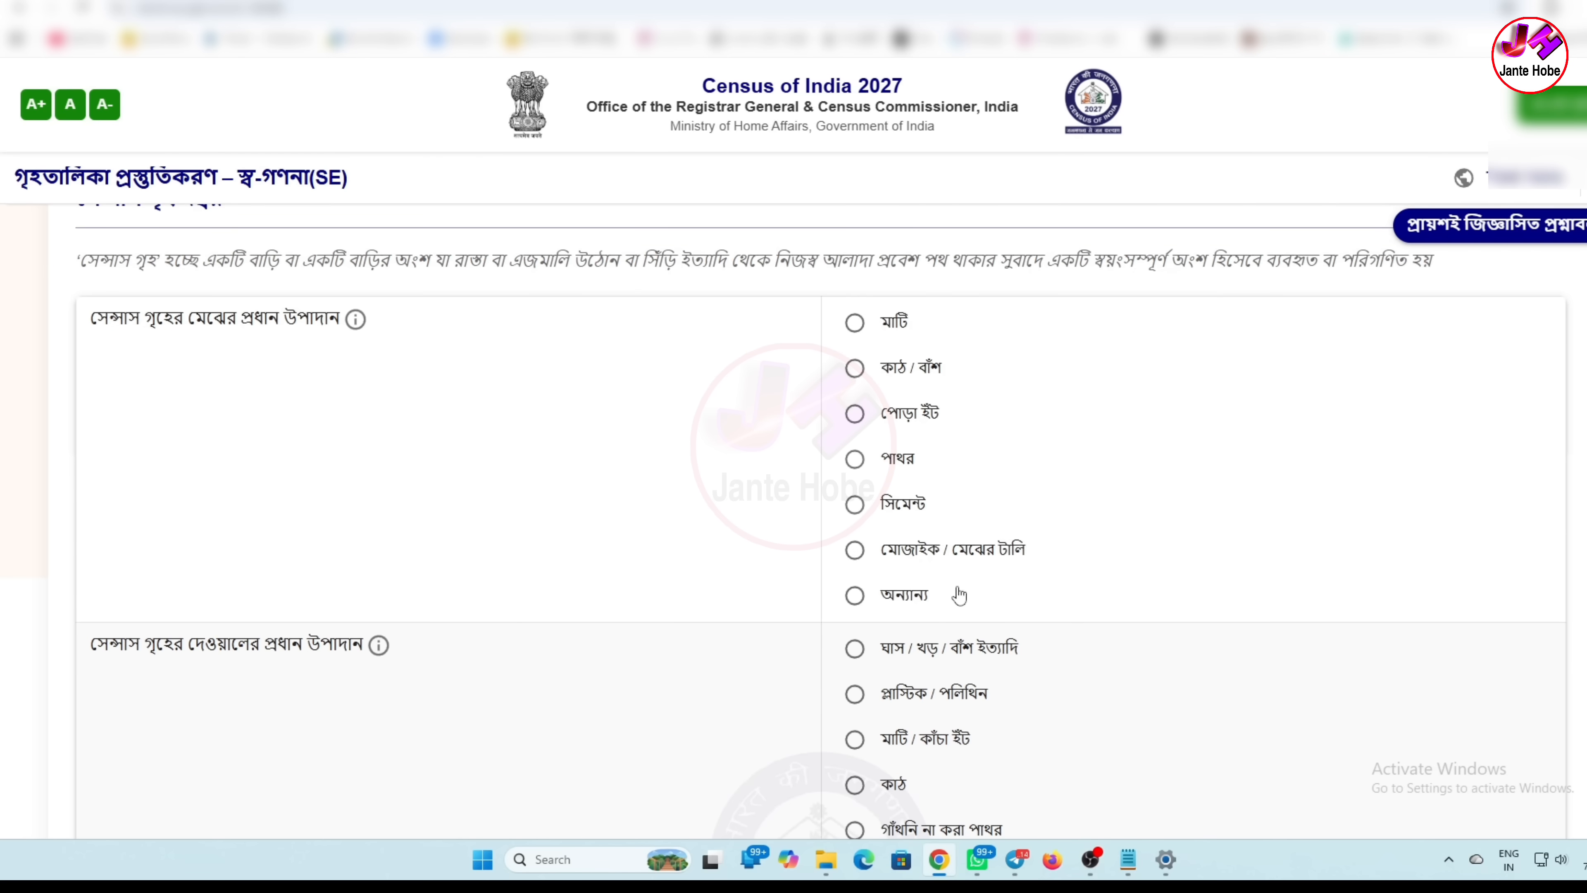
scroll(1011, 576, "up", 1)
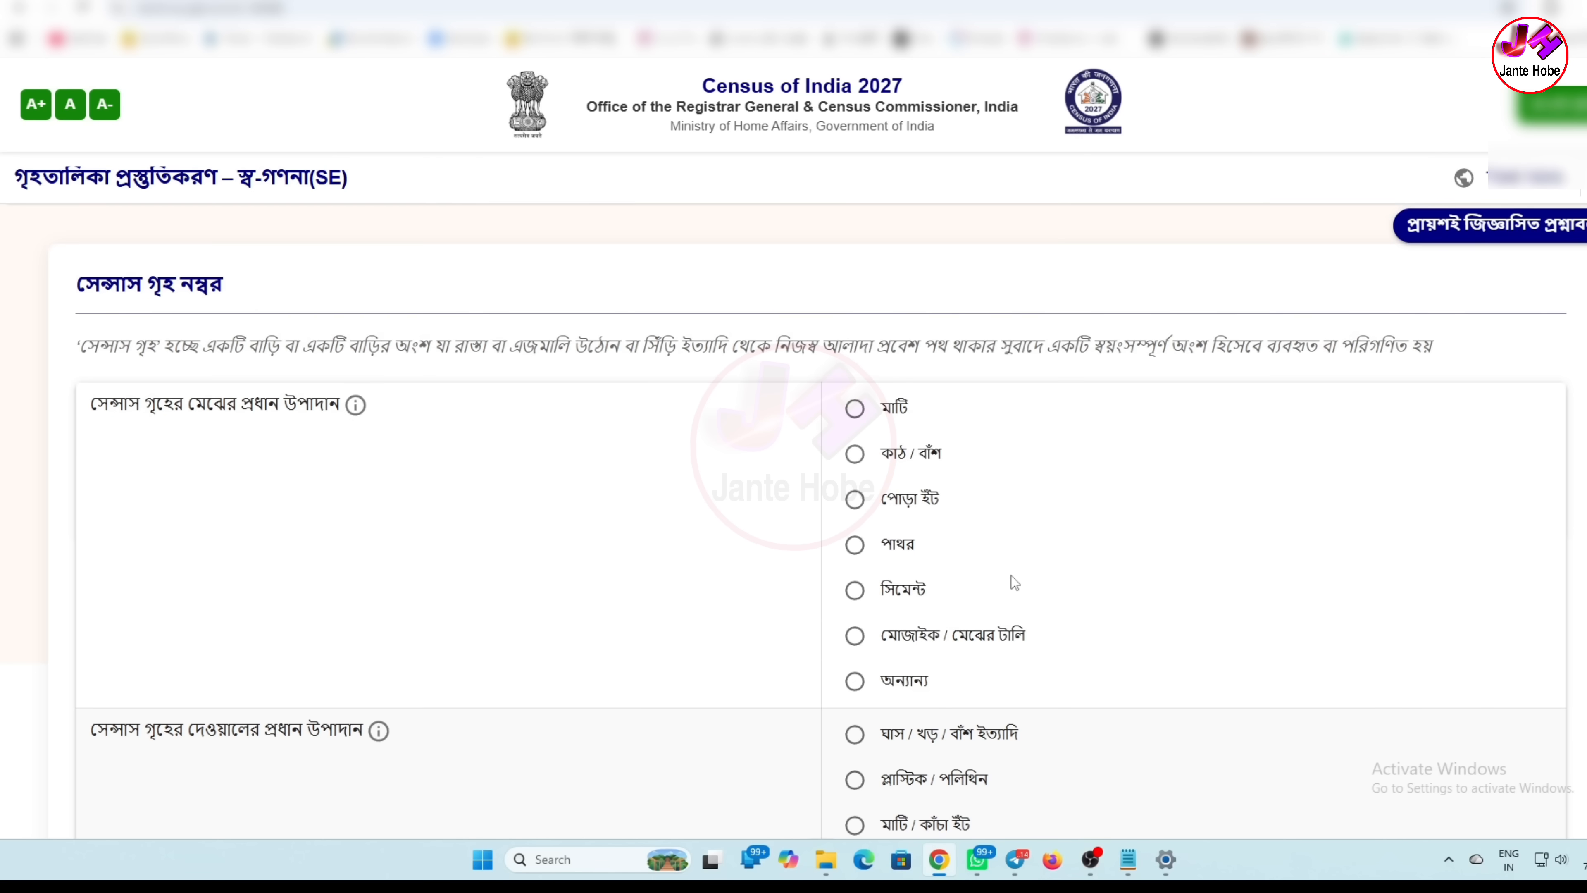
scroll(1037, 570, "down", 1)
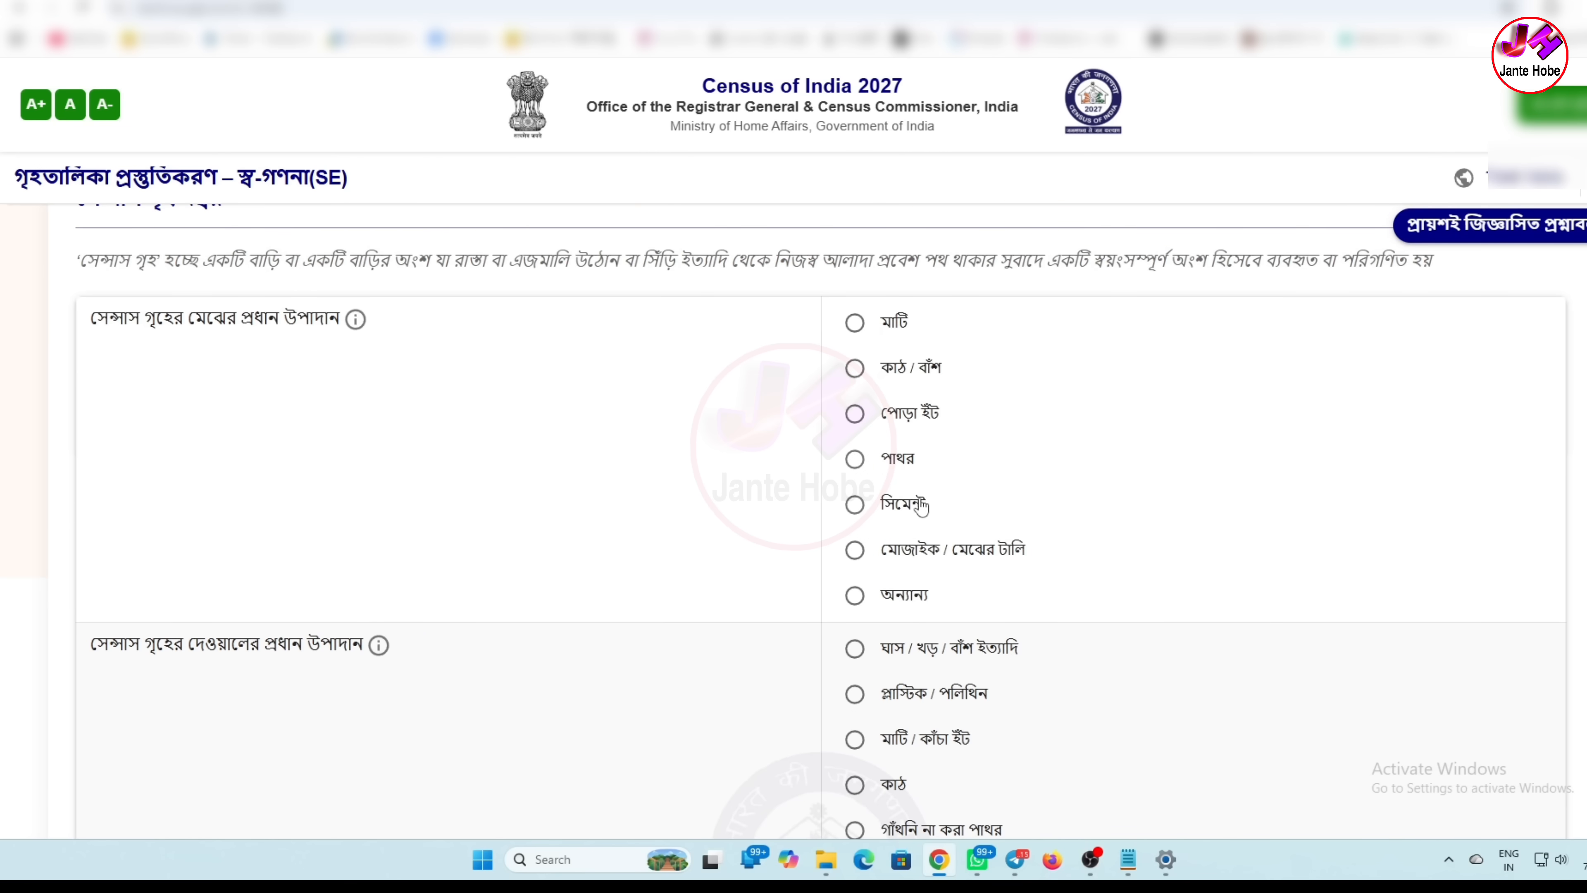
left_click(856, 505)
Step: Set the main wall material to burnt brick (পোড়া ইঁট) and the main roof material to concrete (কংক্রীট)
scroll(712, 538, "down", 2)
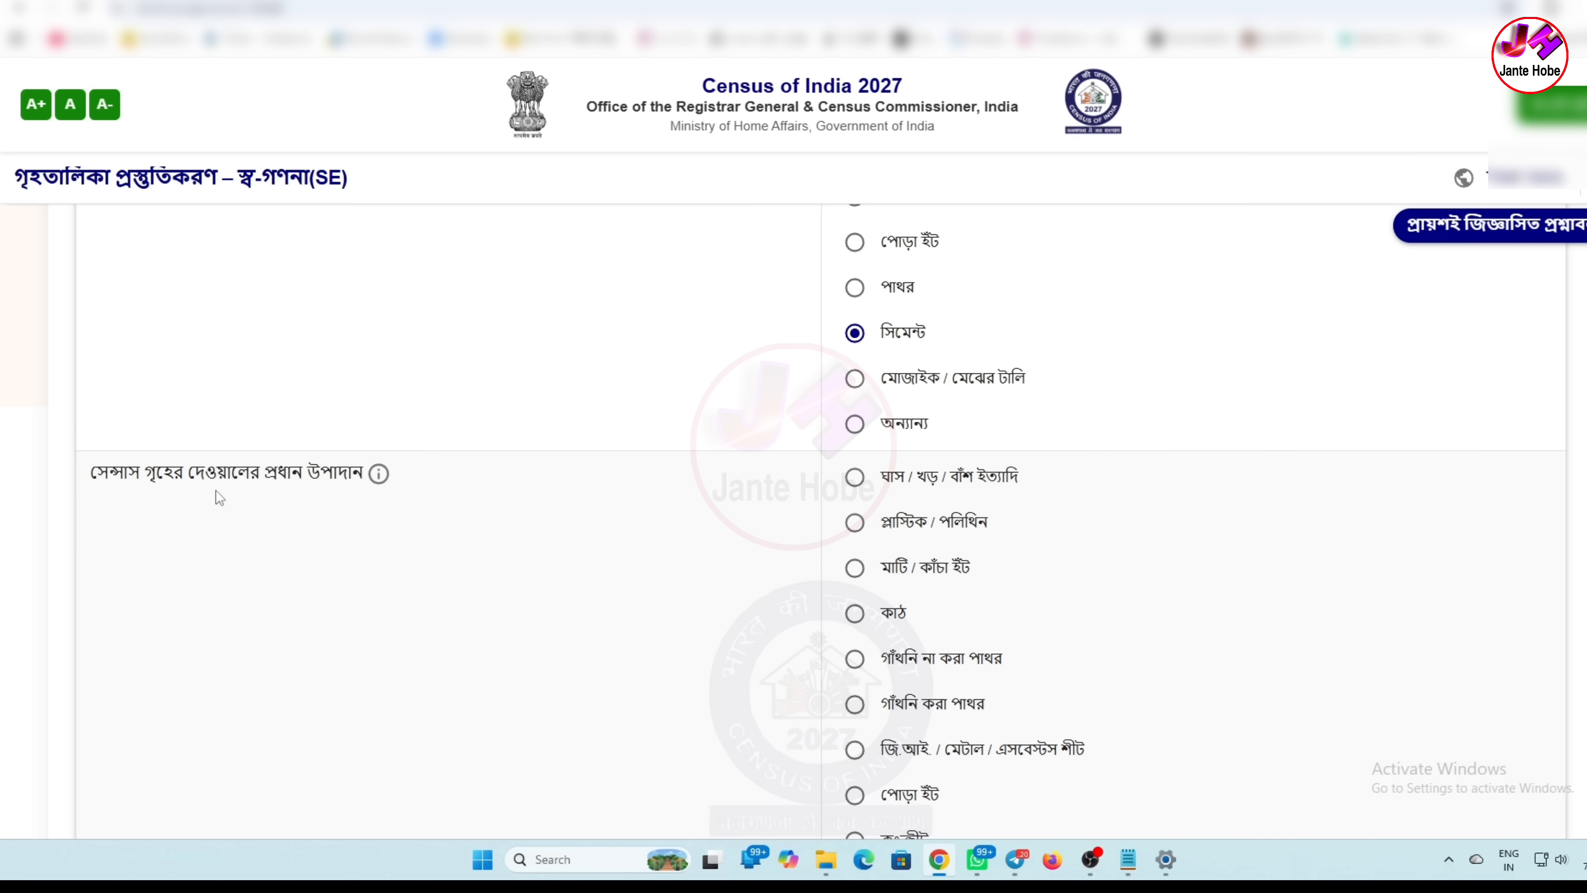
scroll(1000, 550, "down", 1)
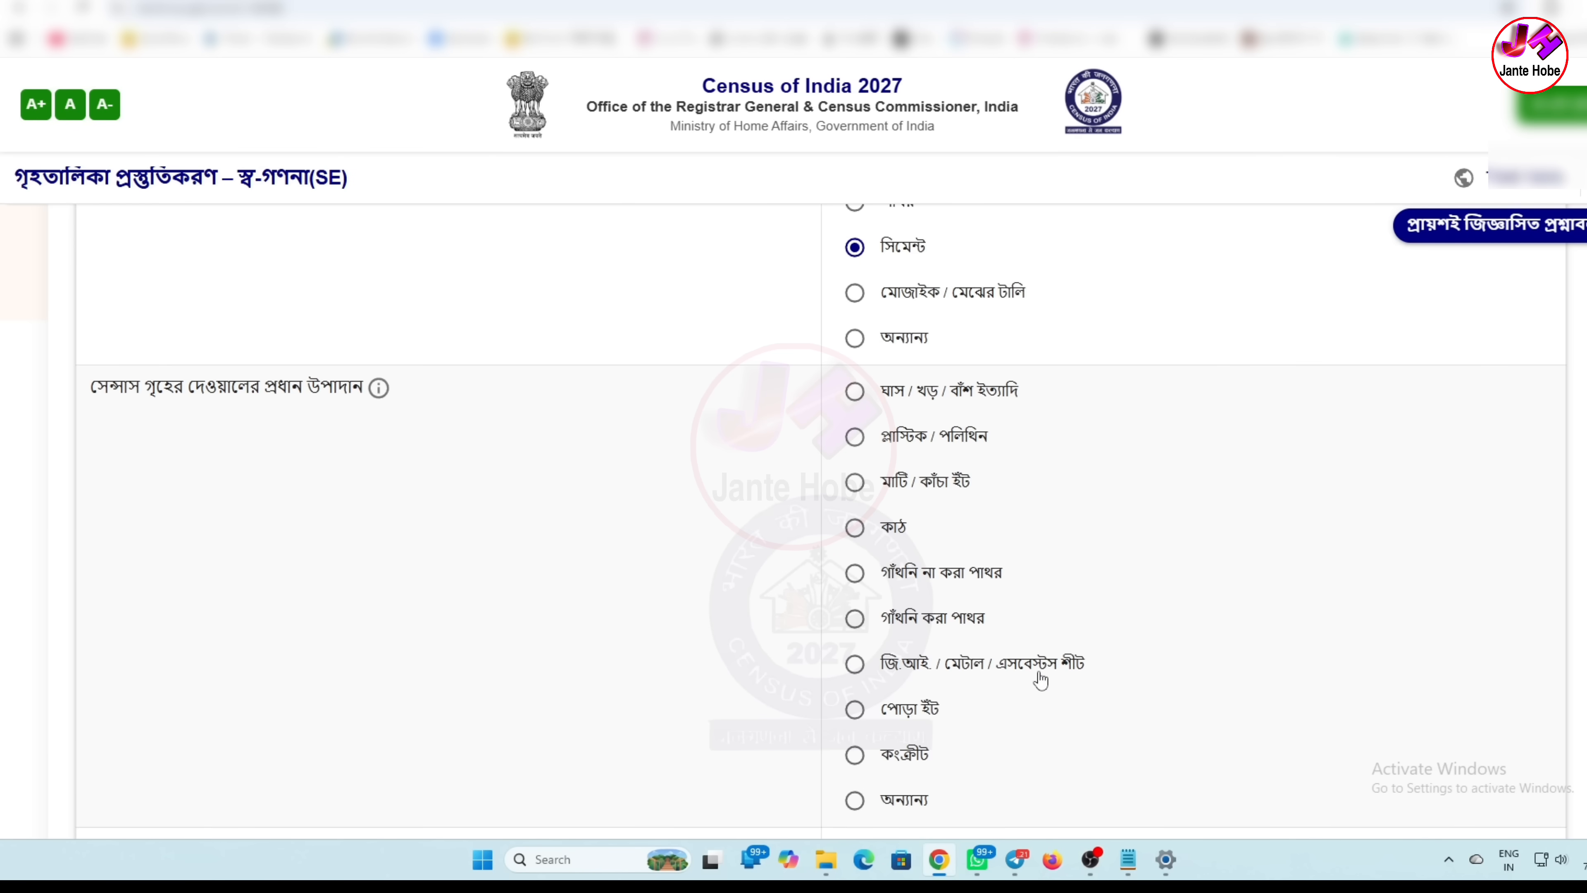
scroll(1040, 680, "down", 1)
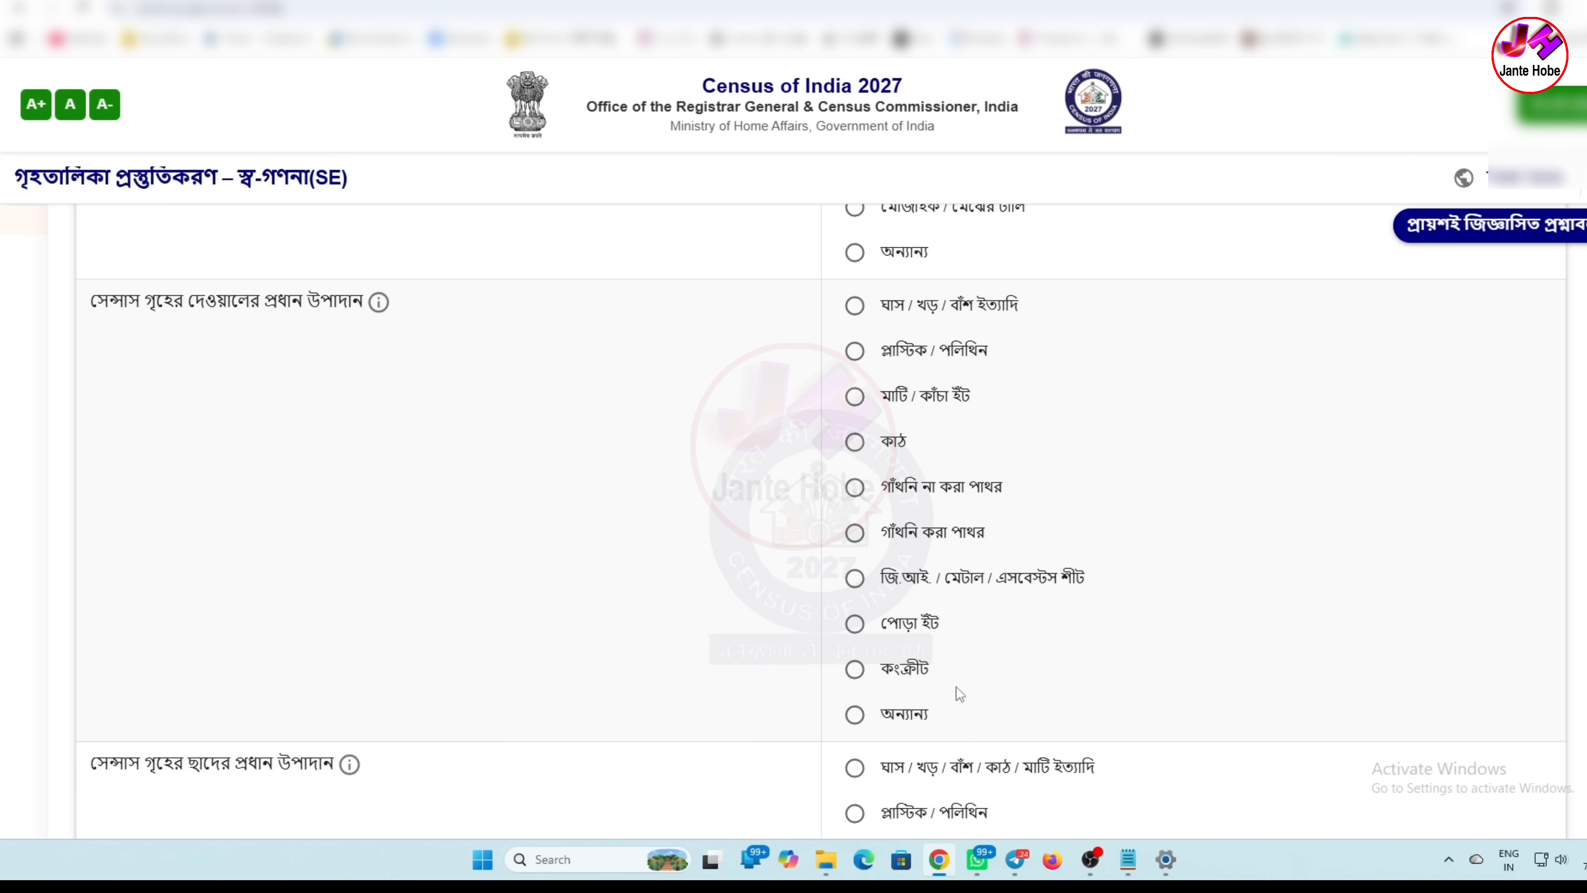
left_click(855, 638)
scroll(744, 563, "down", 5)
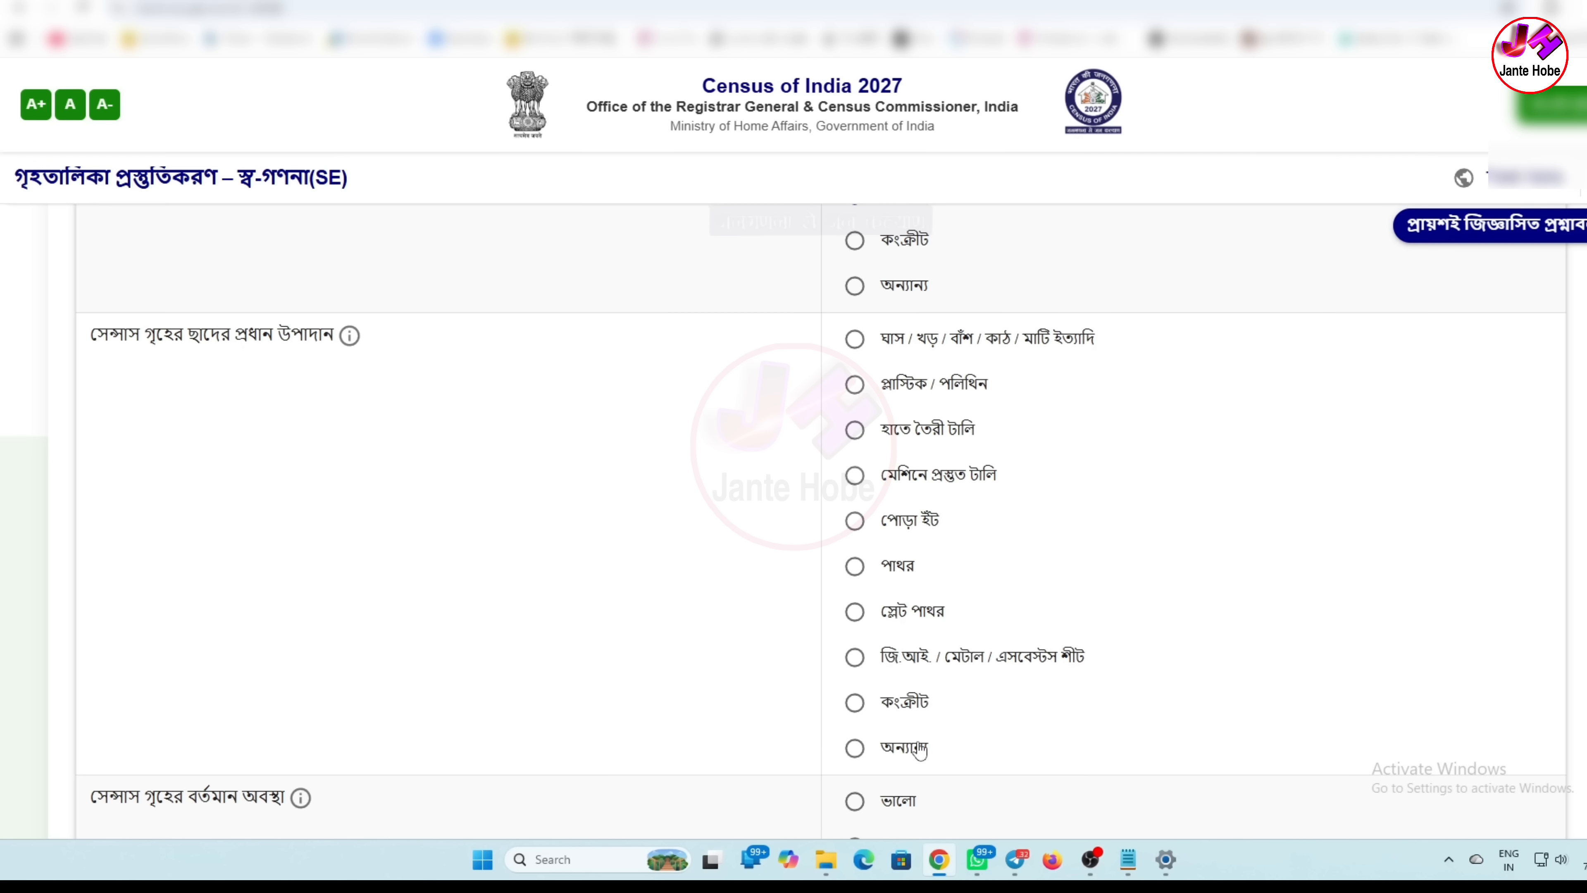
left_click(855, 701)
scroll(674, 519, "down", 3)
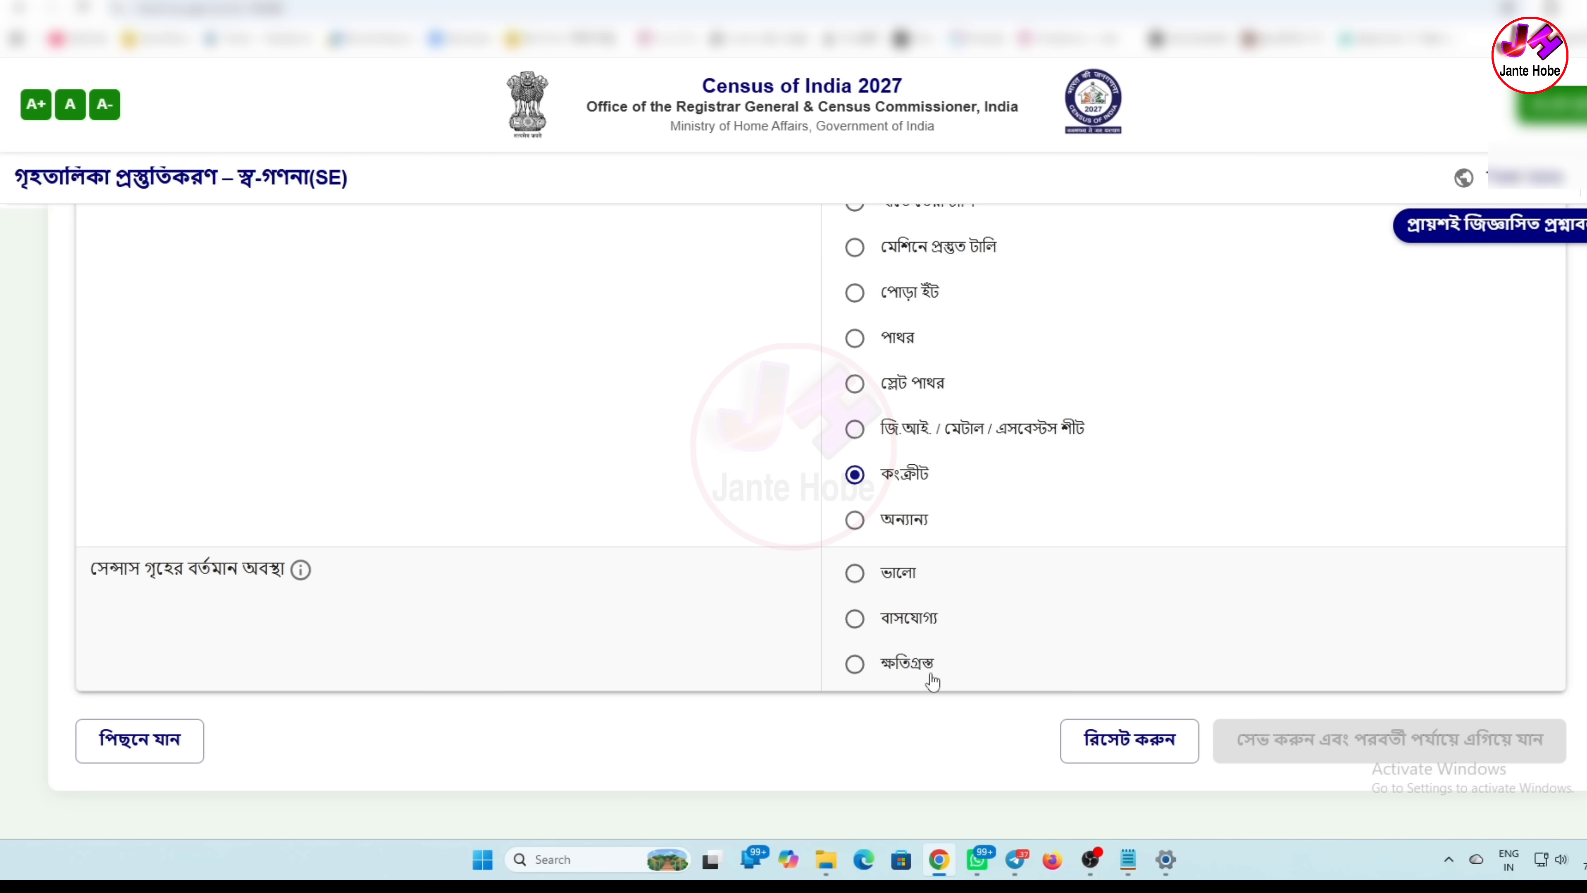
Step: Set the current condition of the census house to livable (বাসযোগ্য), then save the section and confirm proceeding
left_click(855, 664)
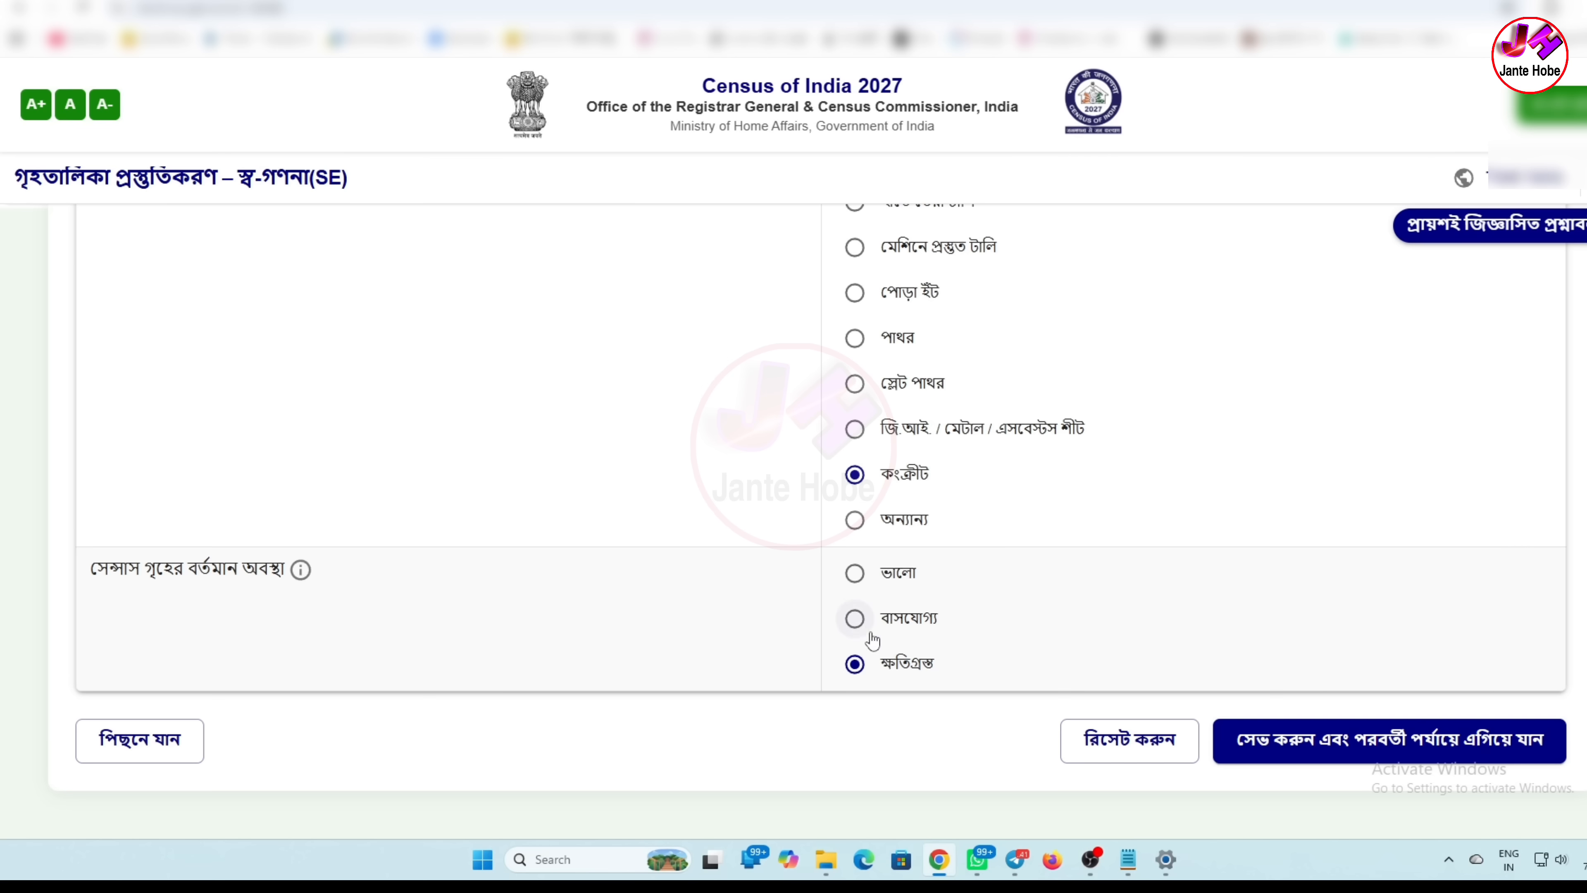
left_click(855, 618)
left_click(1449, 761)
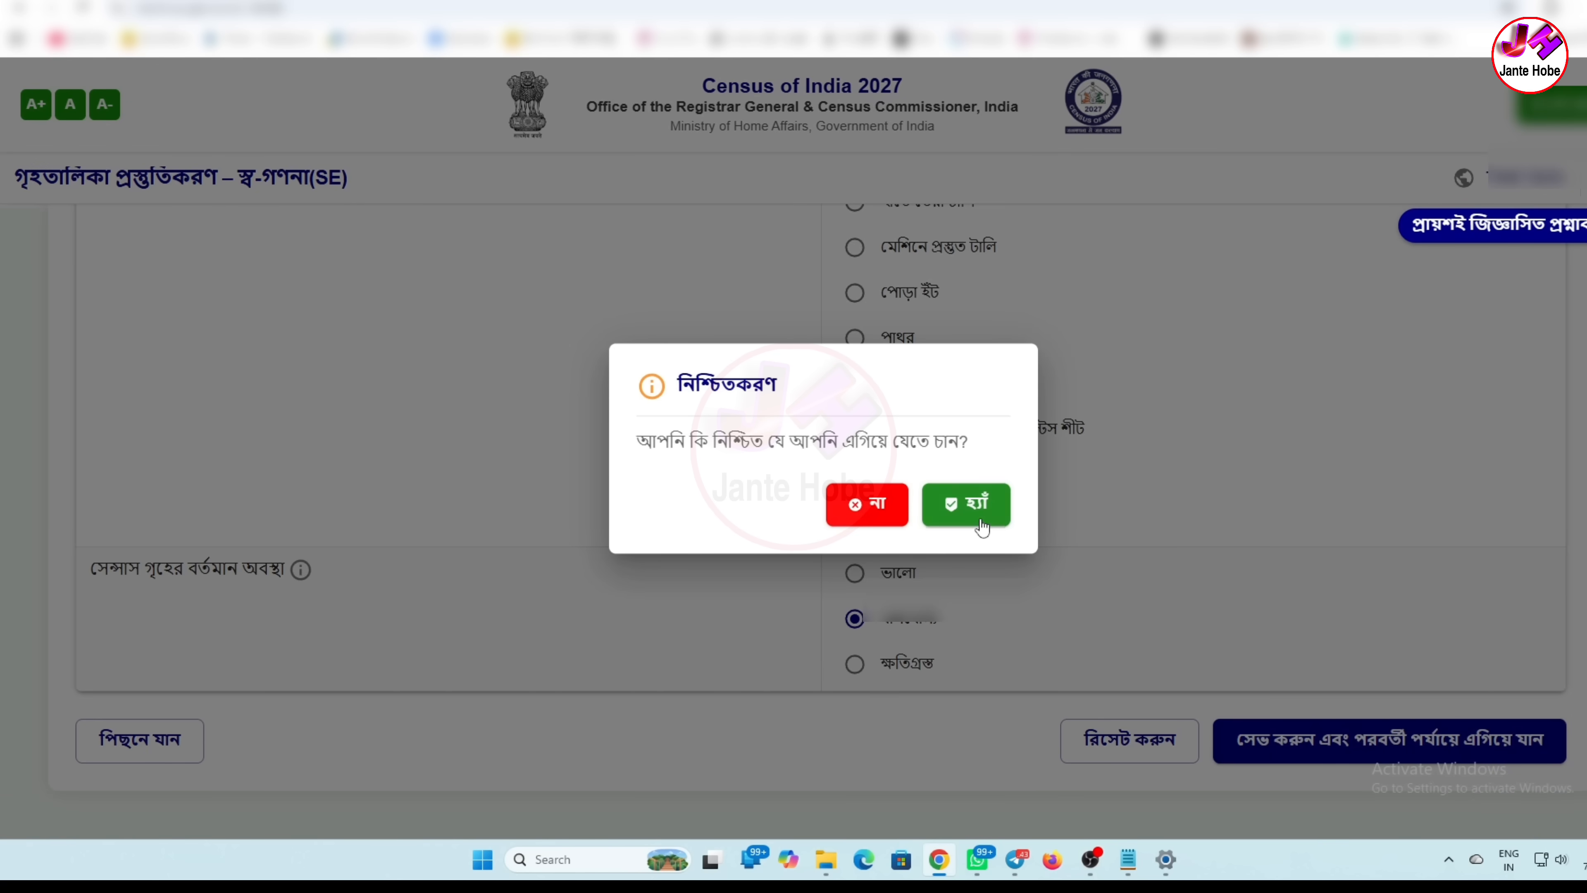
left_click(980, 512)
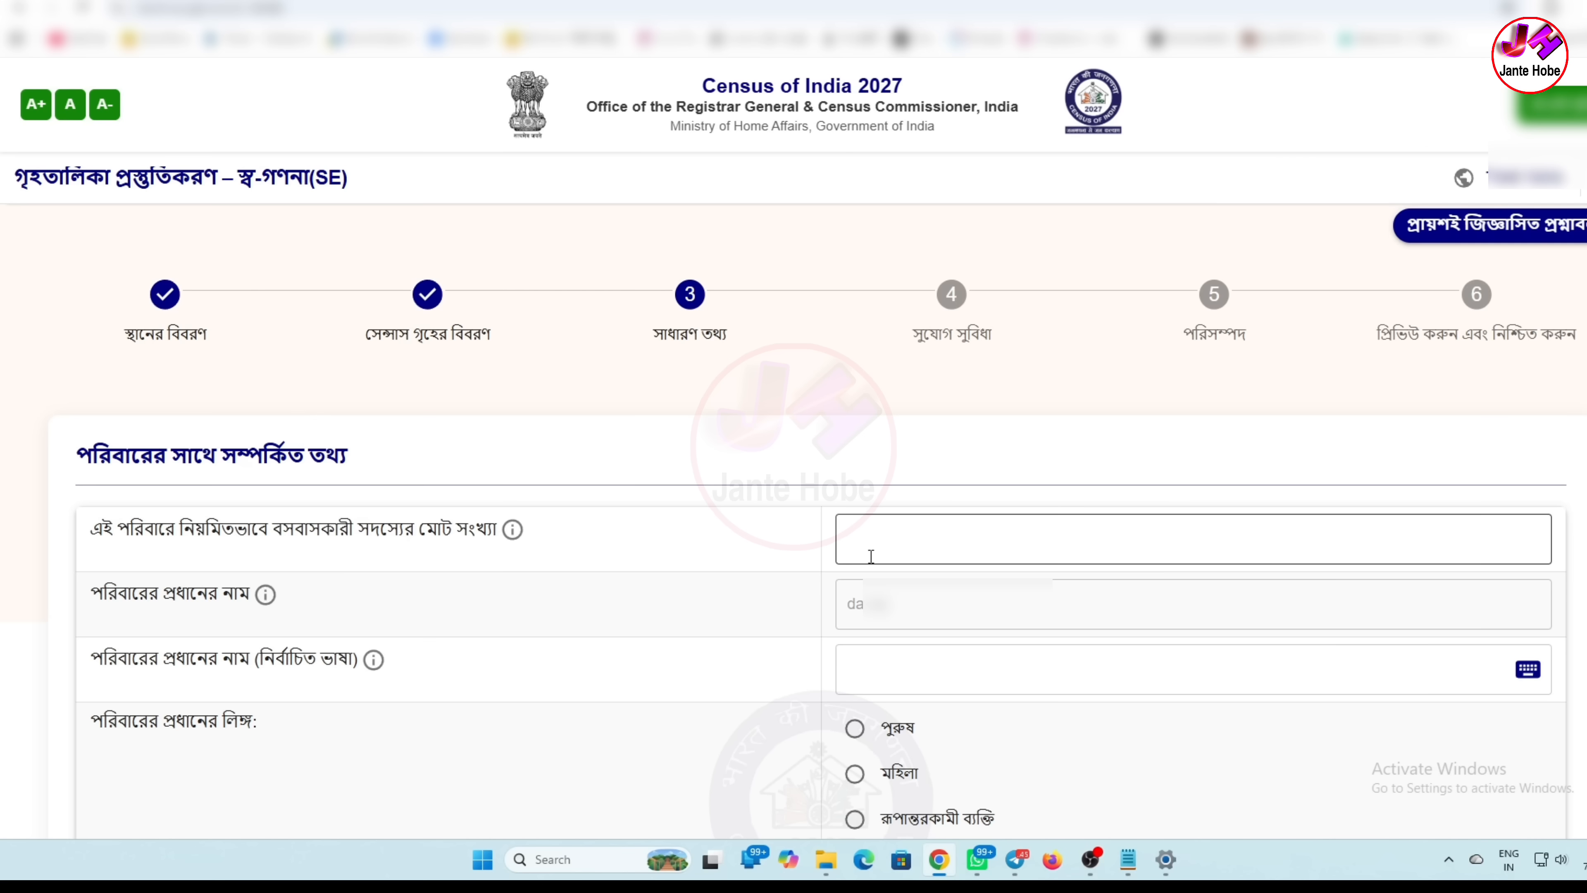
Step: Enter 2 as the total number of members normally residing in the household
left_click(887, 549)
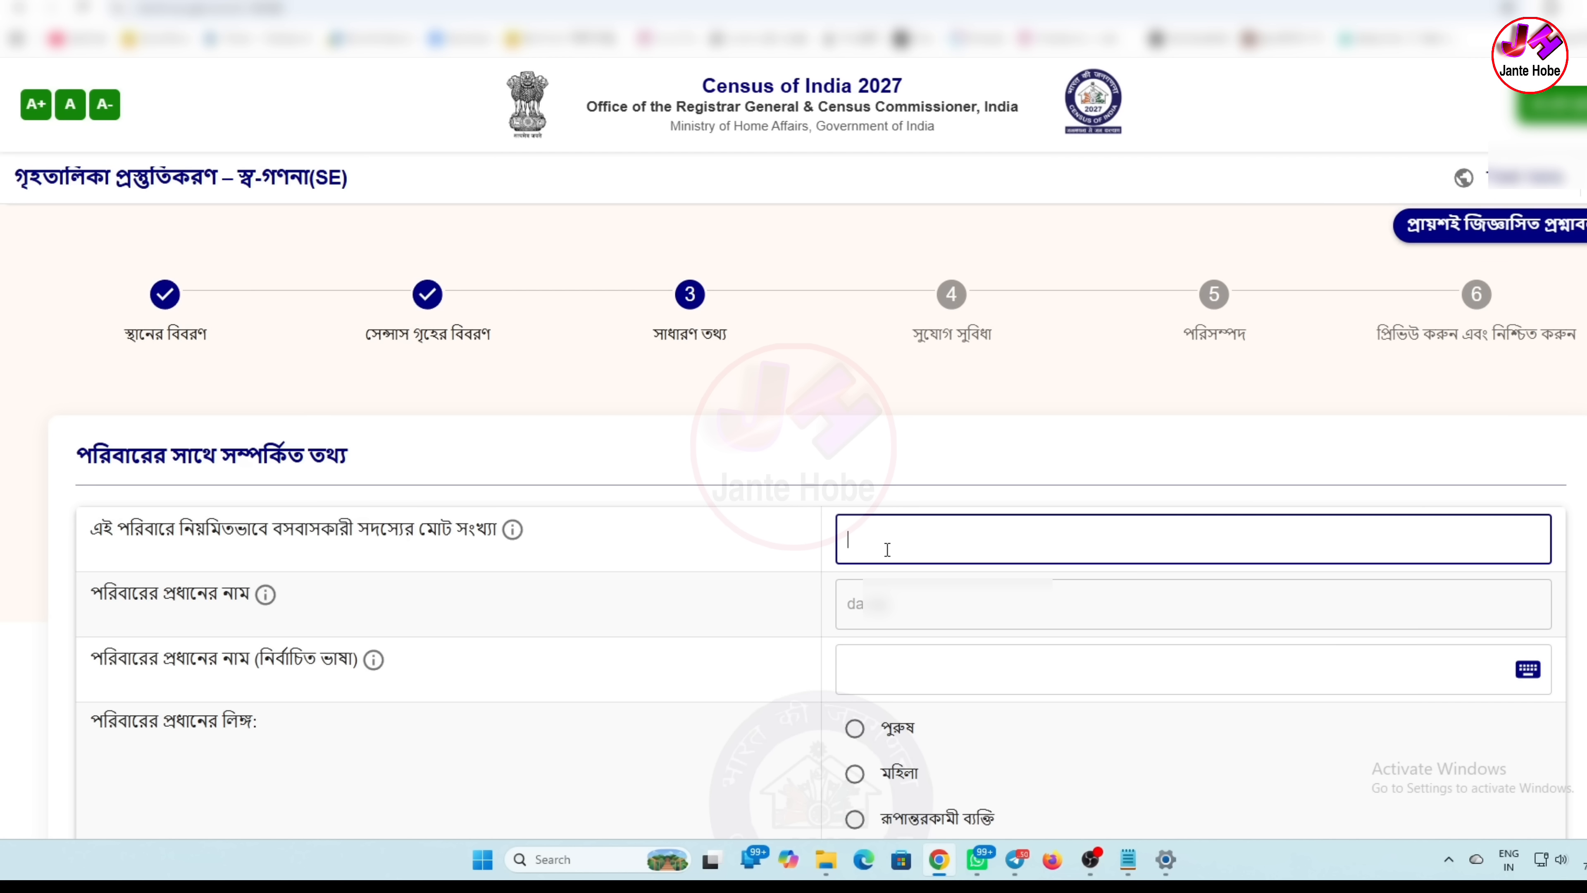
type("2")
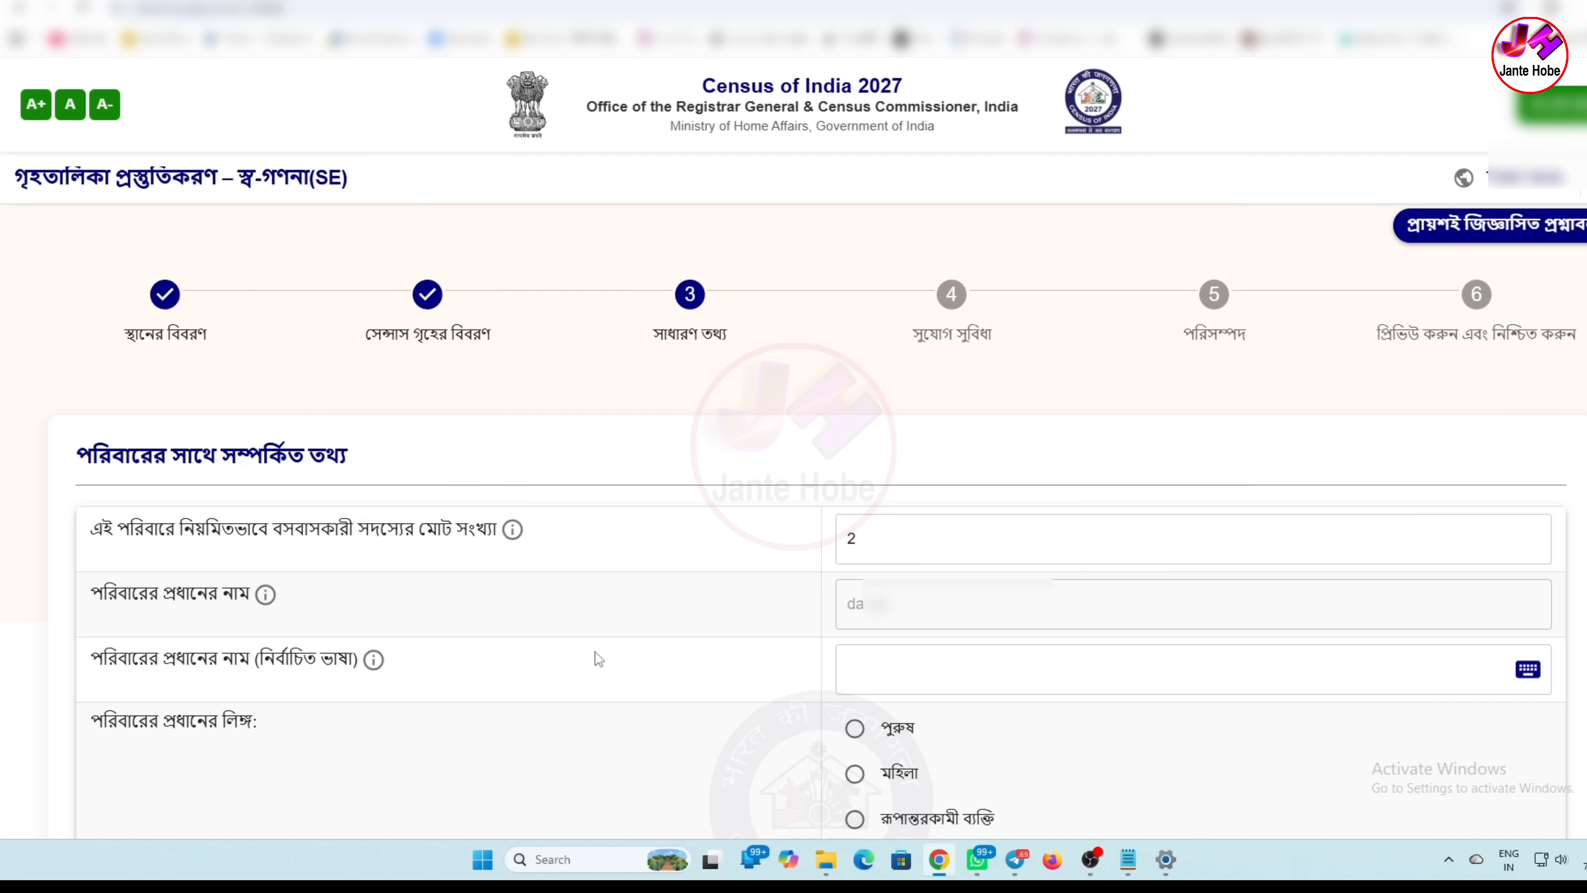
left_click(915, 683)
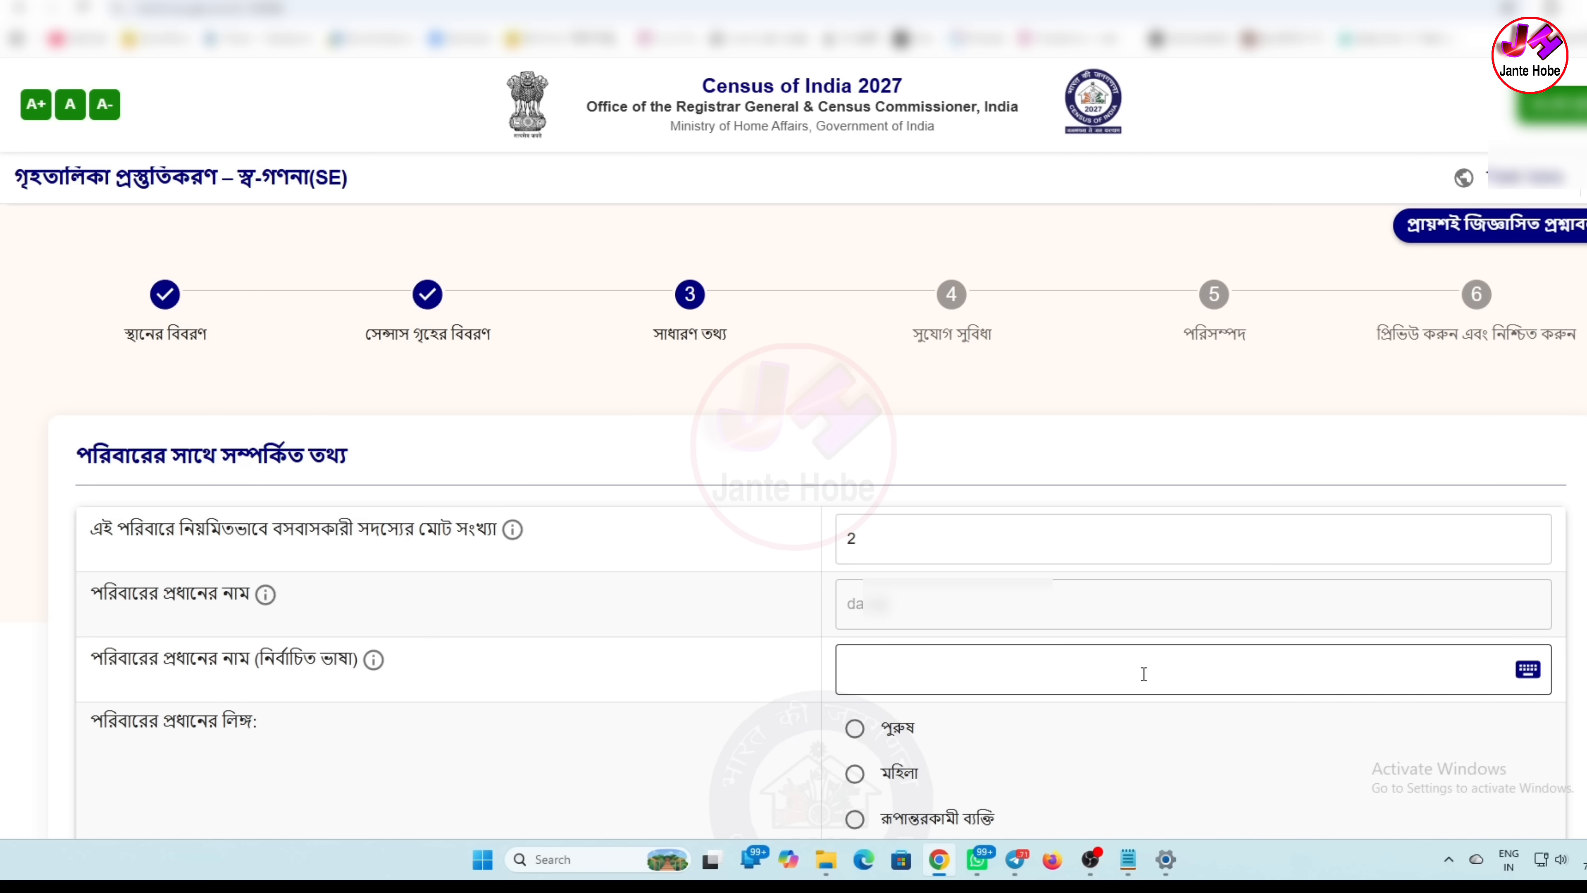
left_click(1528, 669)
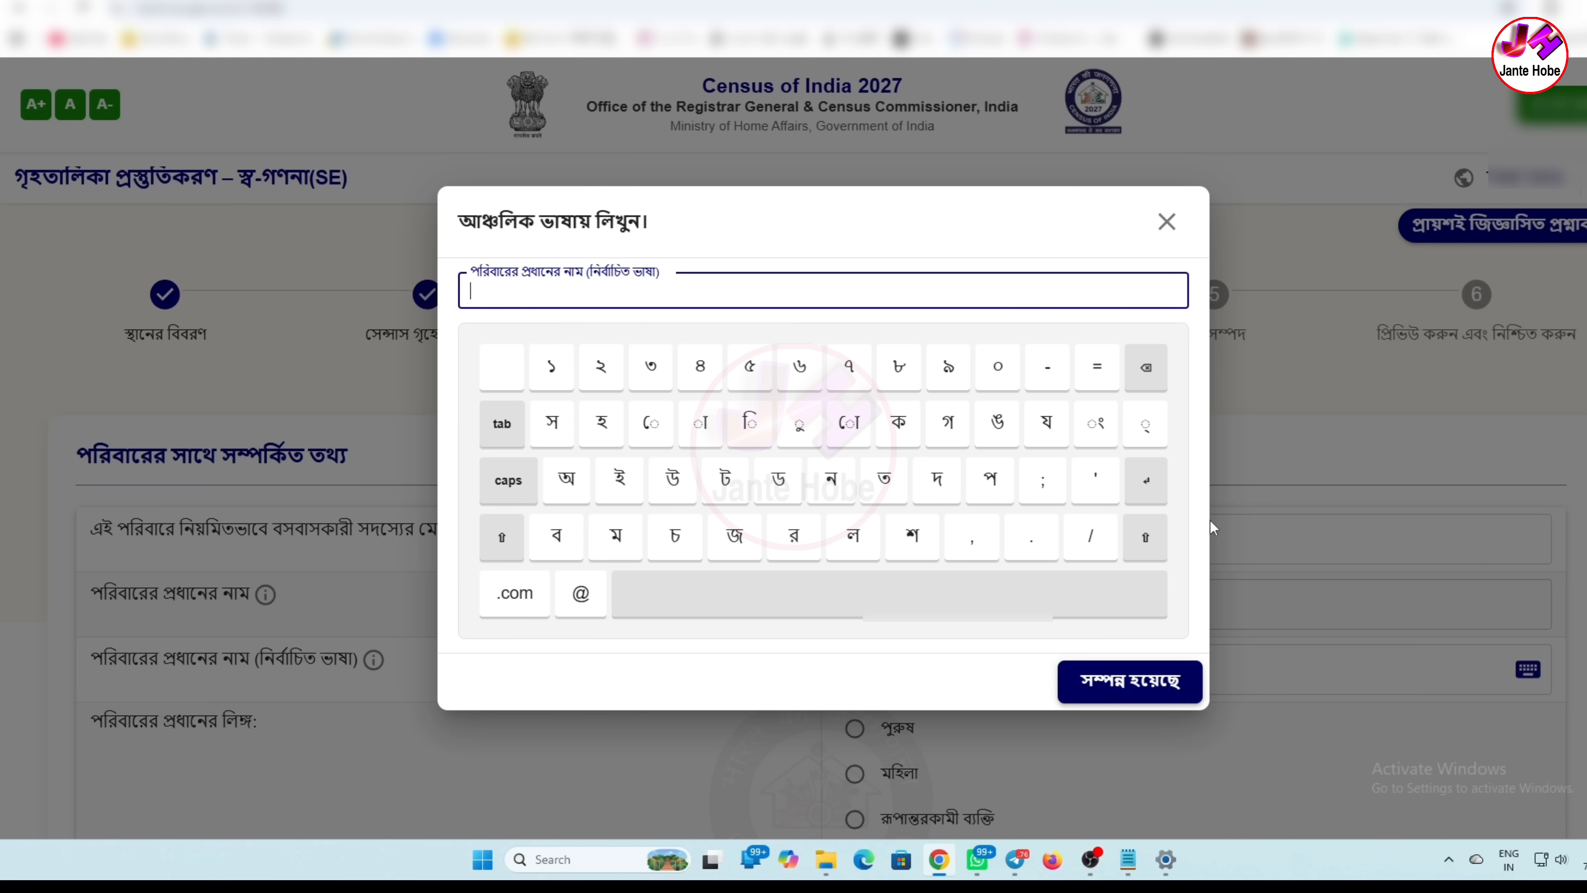
left_click(1166, 222)
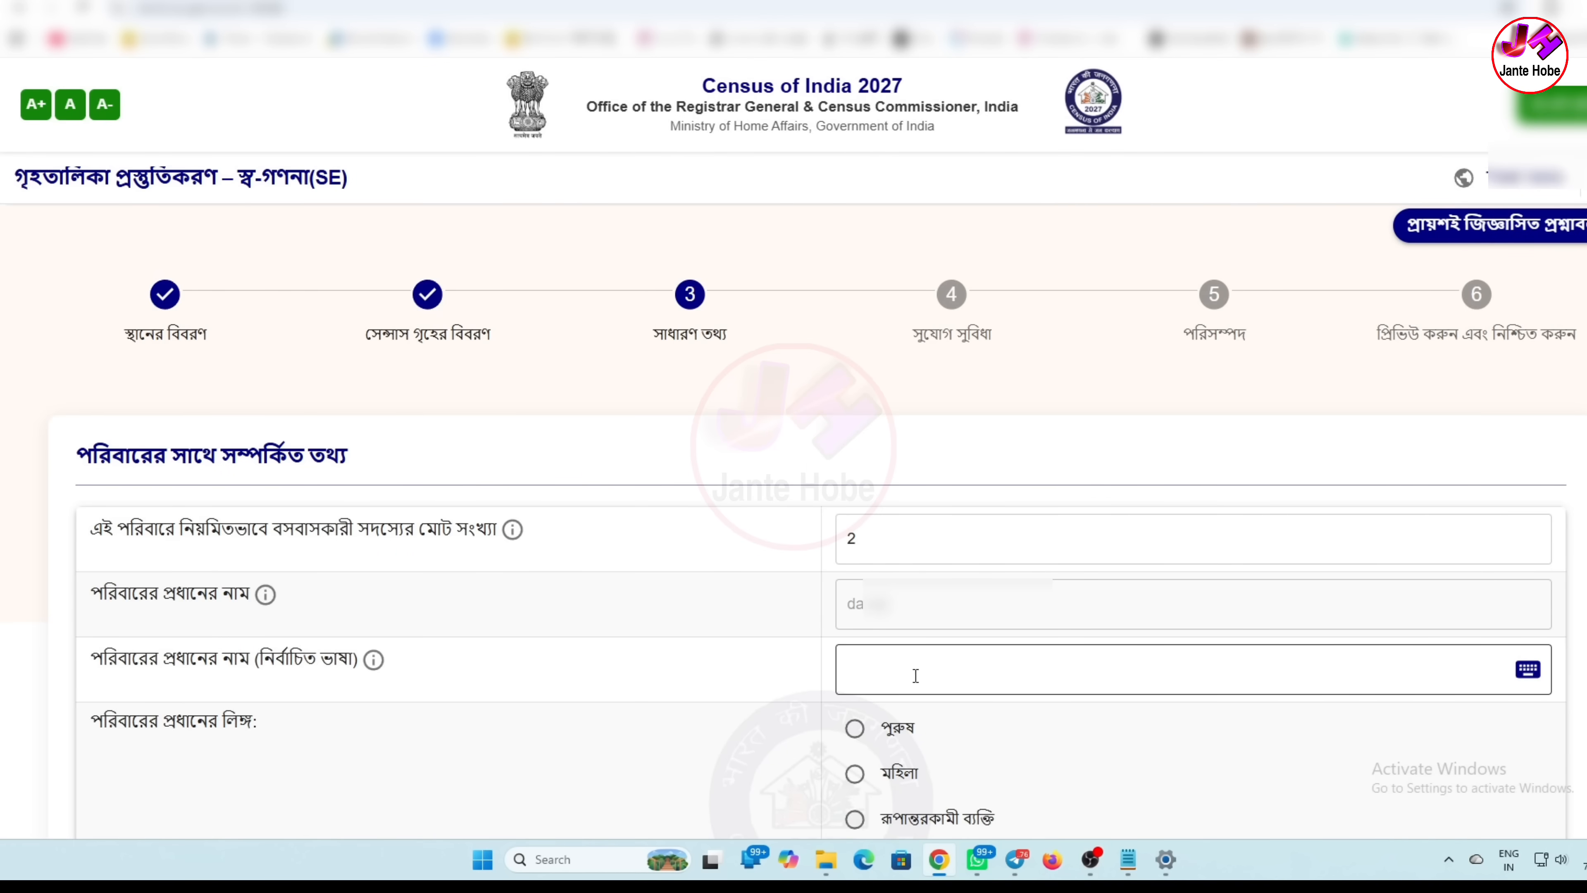
Step: Record the household head as male (পুরুষ) in the Others (অন্যান্য) caste category, with the house marked as owned (নিজের)
scroll(918, 677, "down", 5)
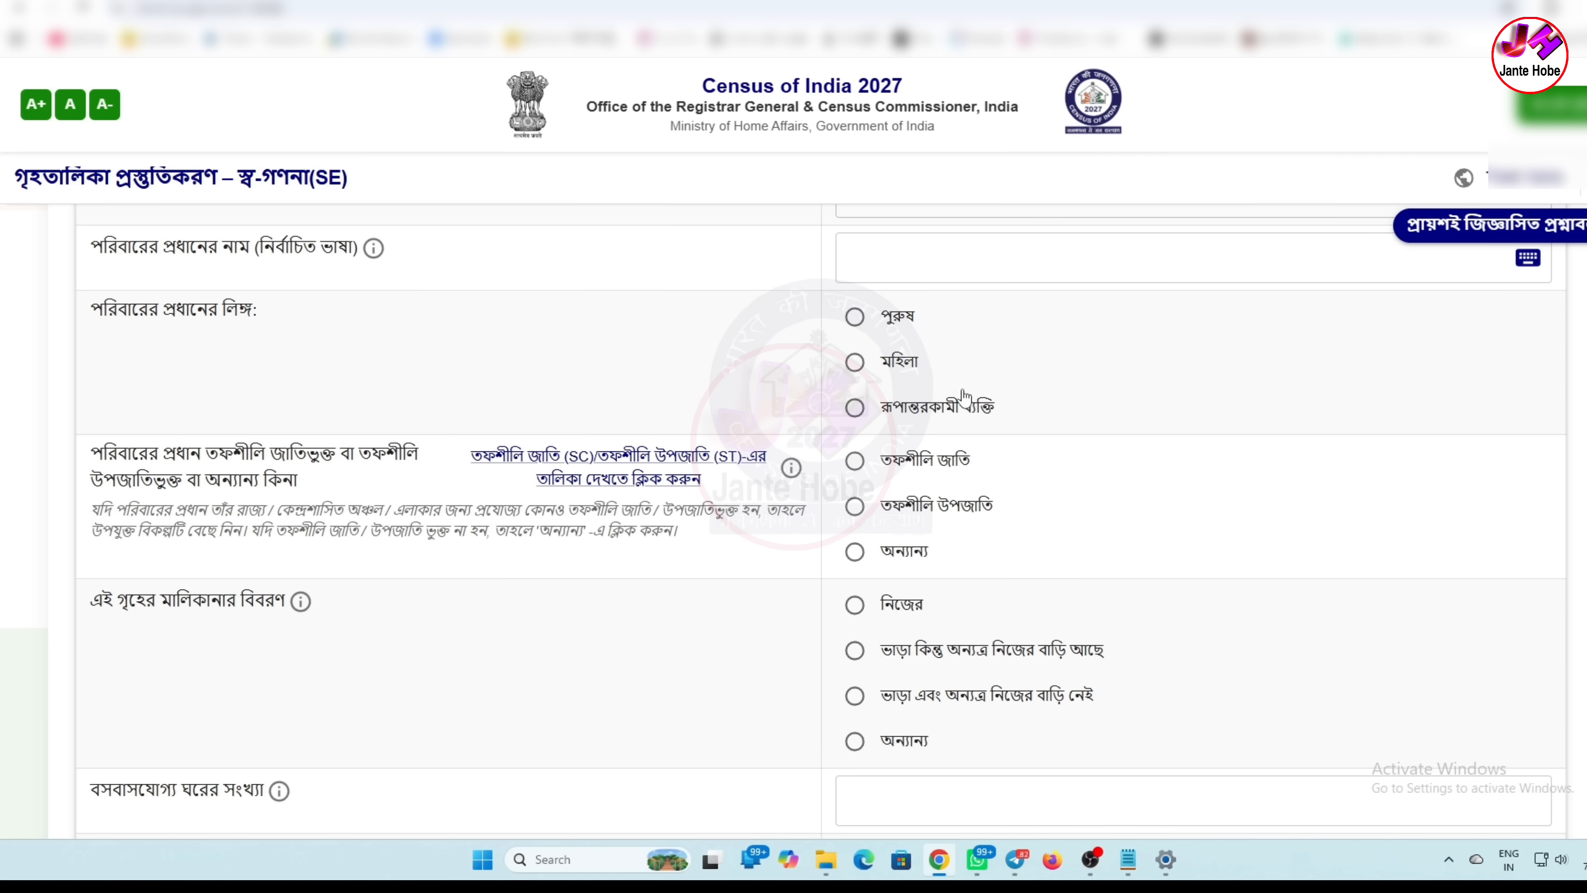
left_click(854, 319)
left_click(856, 463)
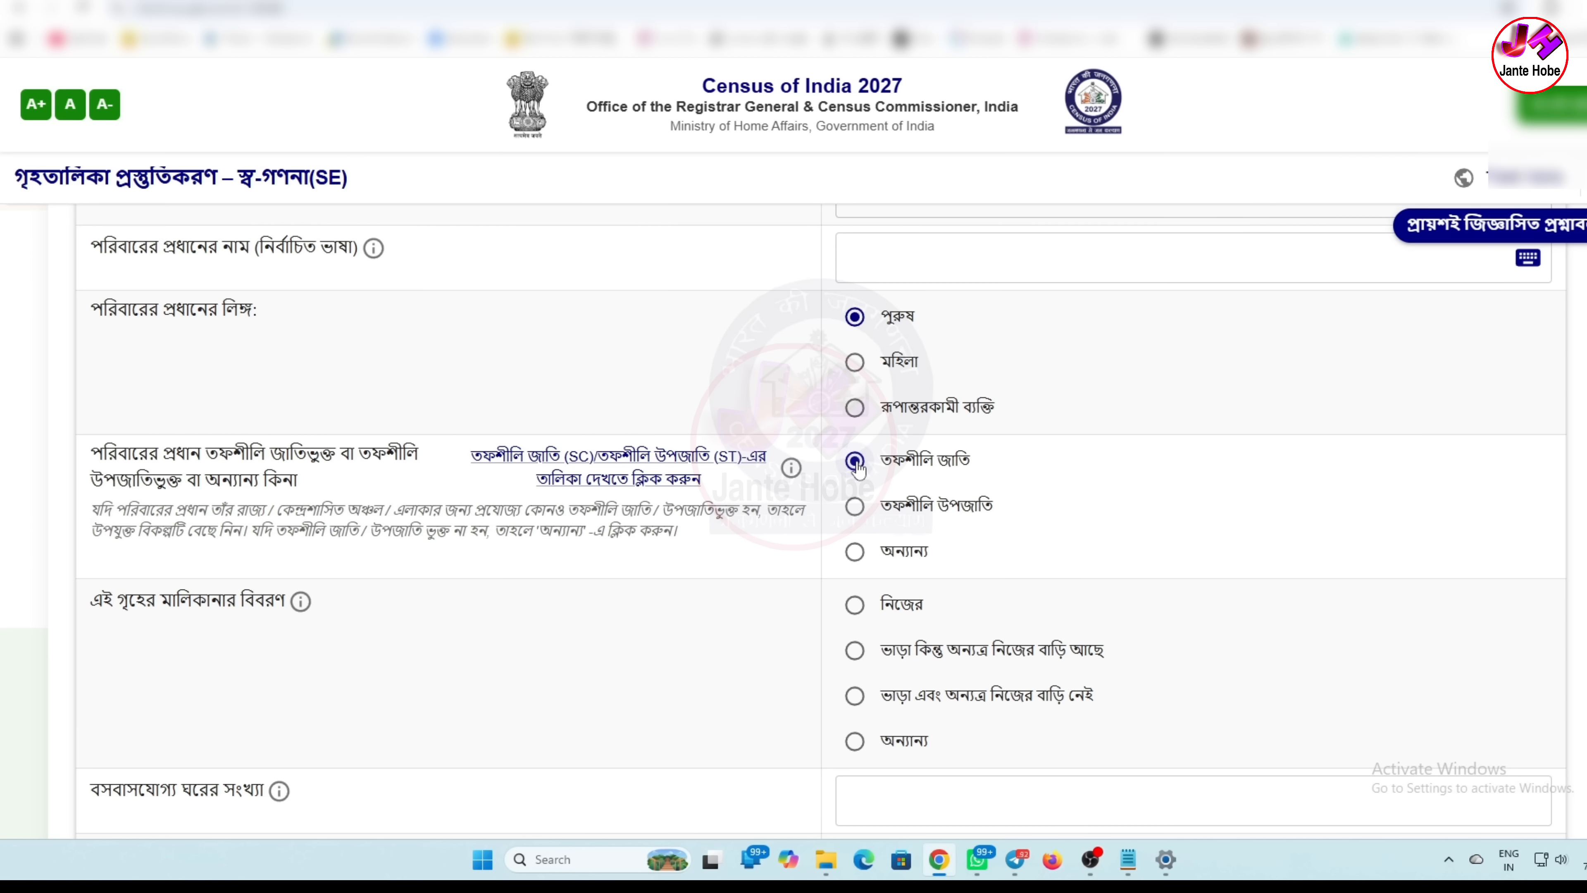
left_click(856, 507)
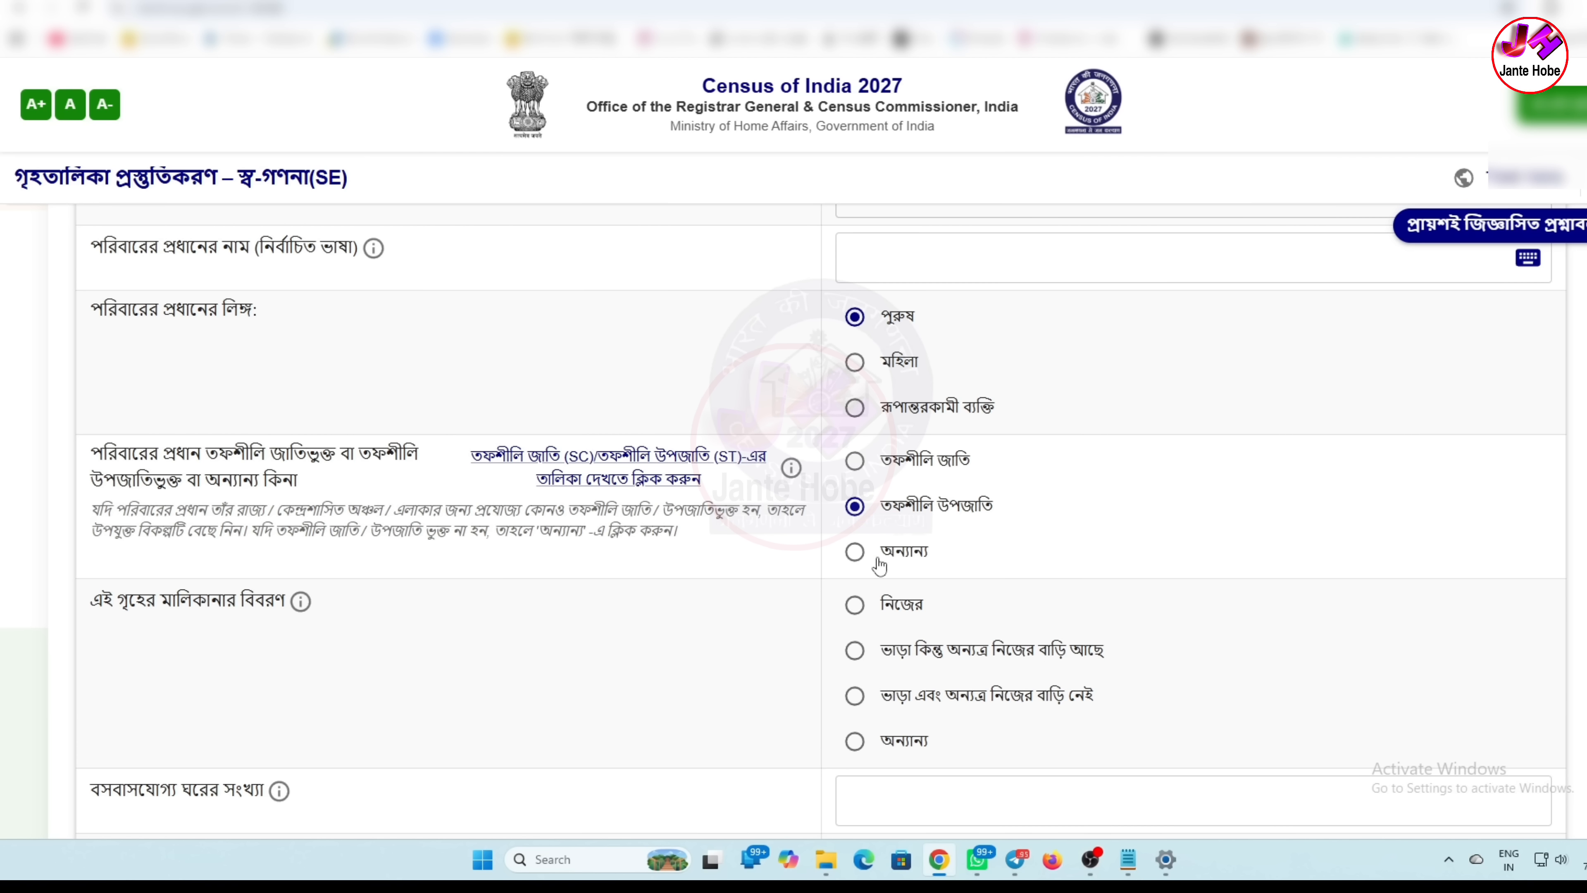
left_click(854, 551)
scroll(746, 655, "down", 2)
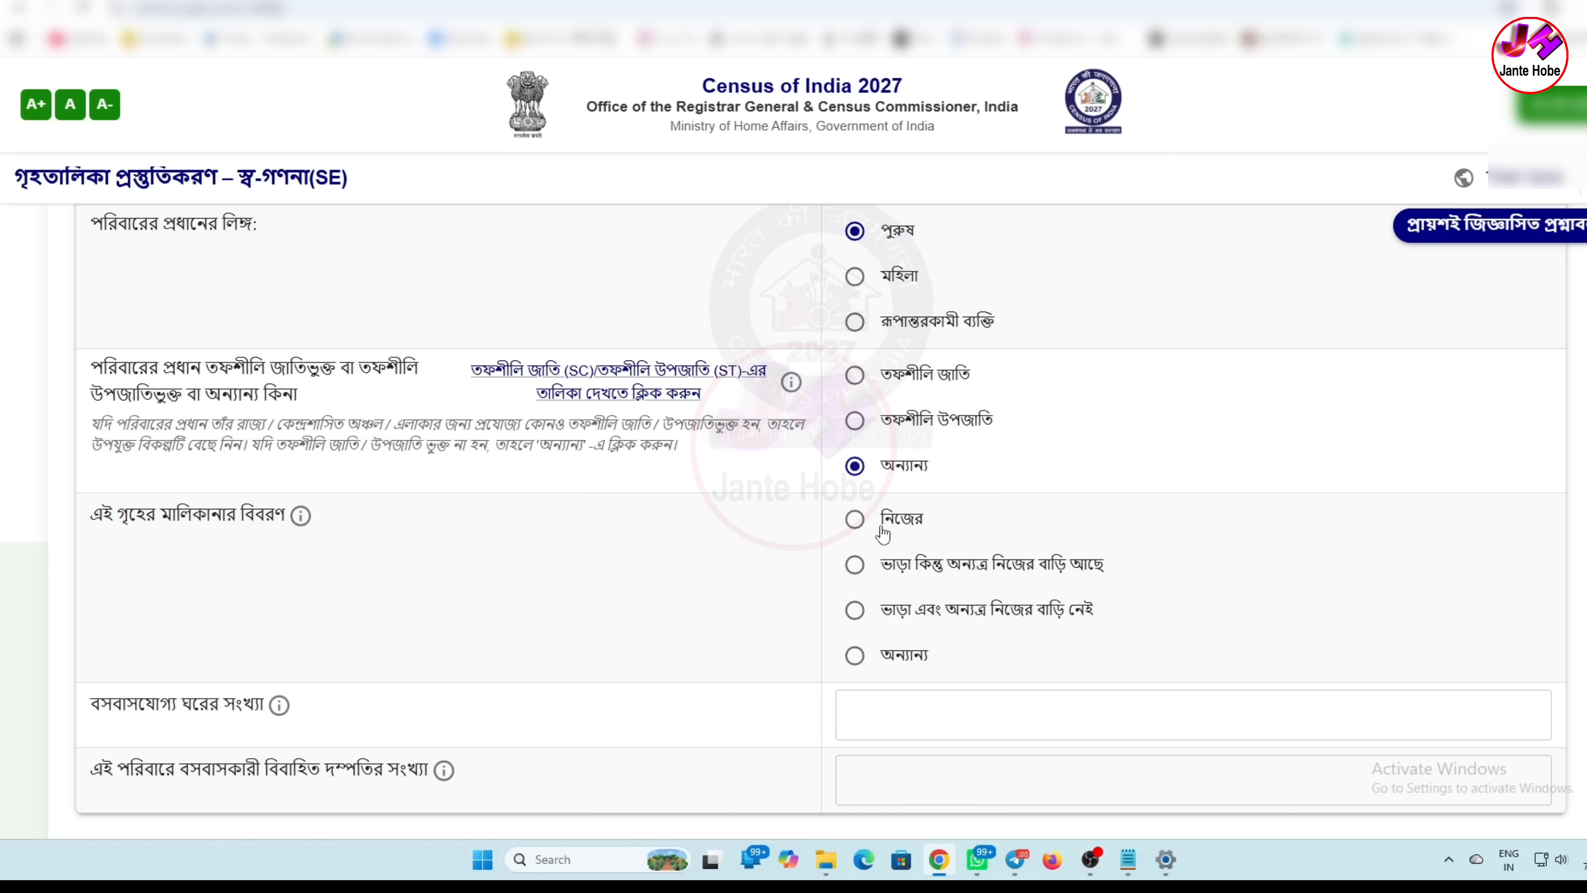
left_click(855, 520)
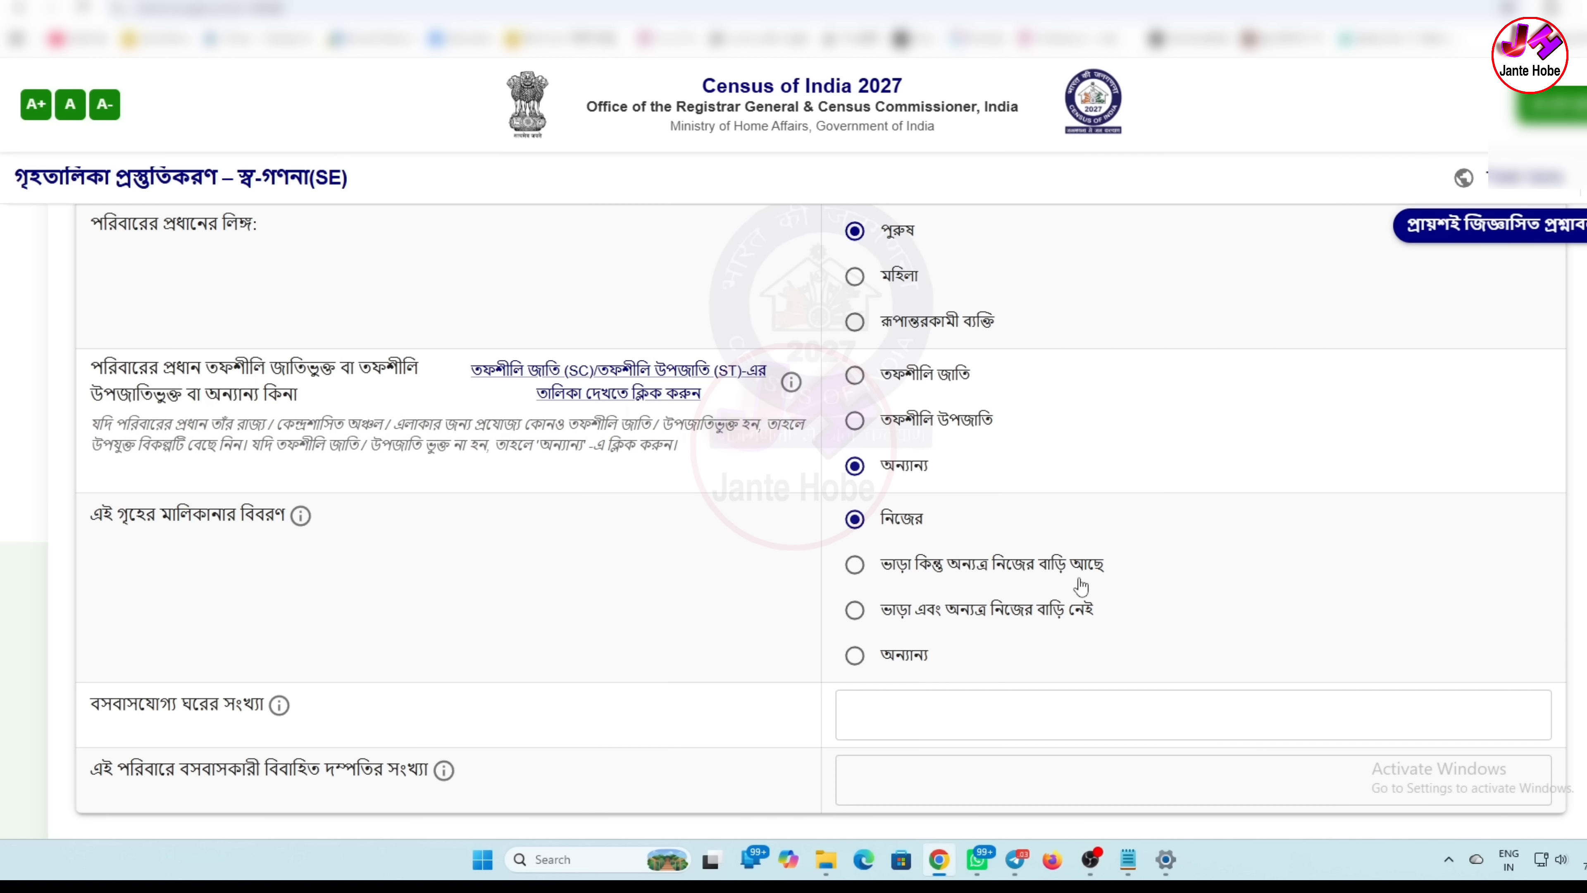
Step: Try the two rented options and Others (অন্যান্য) for house ownership, and return it to owned (নিজের)
left_click(865, 577)
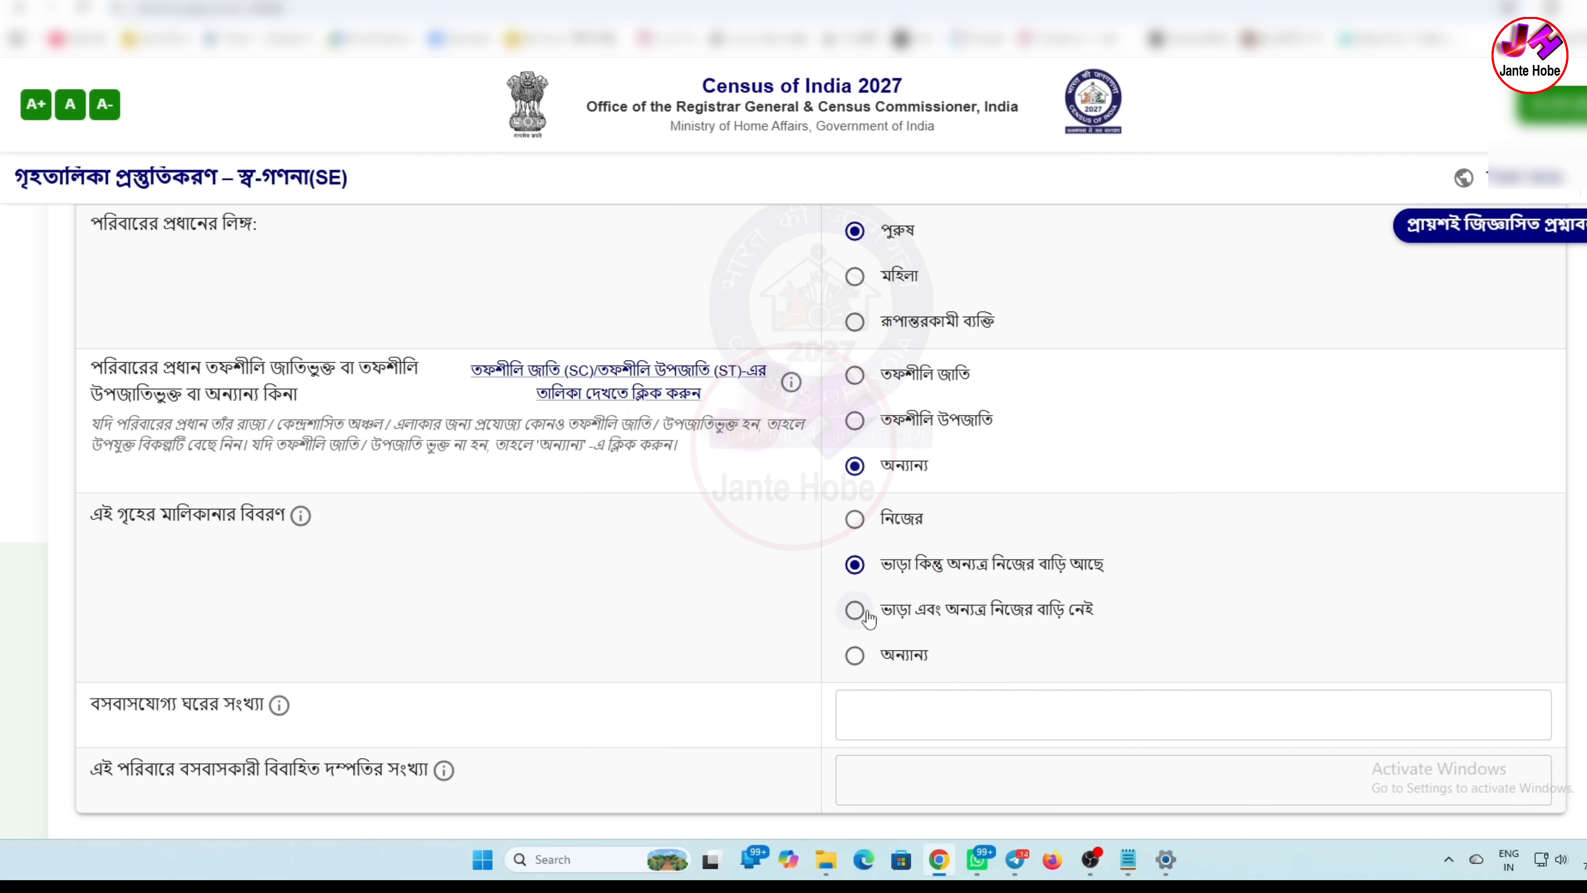
left_click(854, 610)
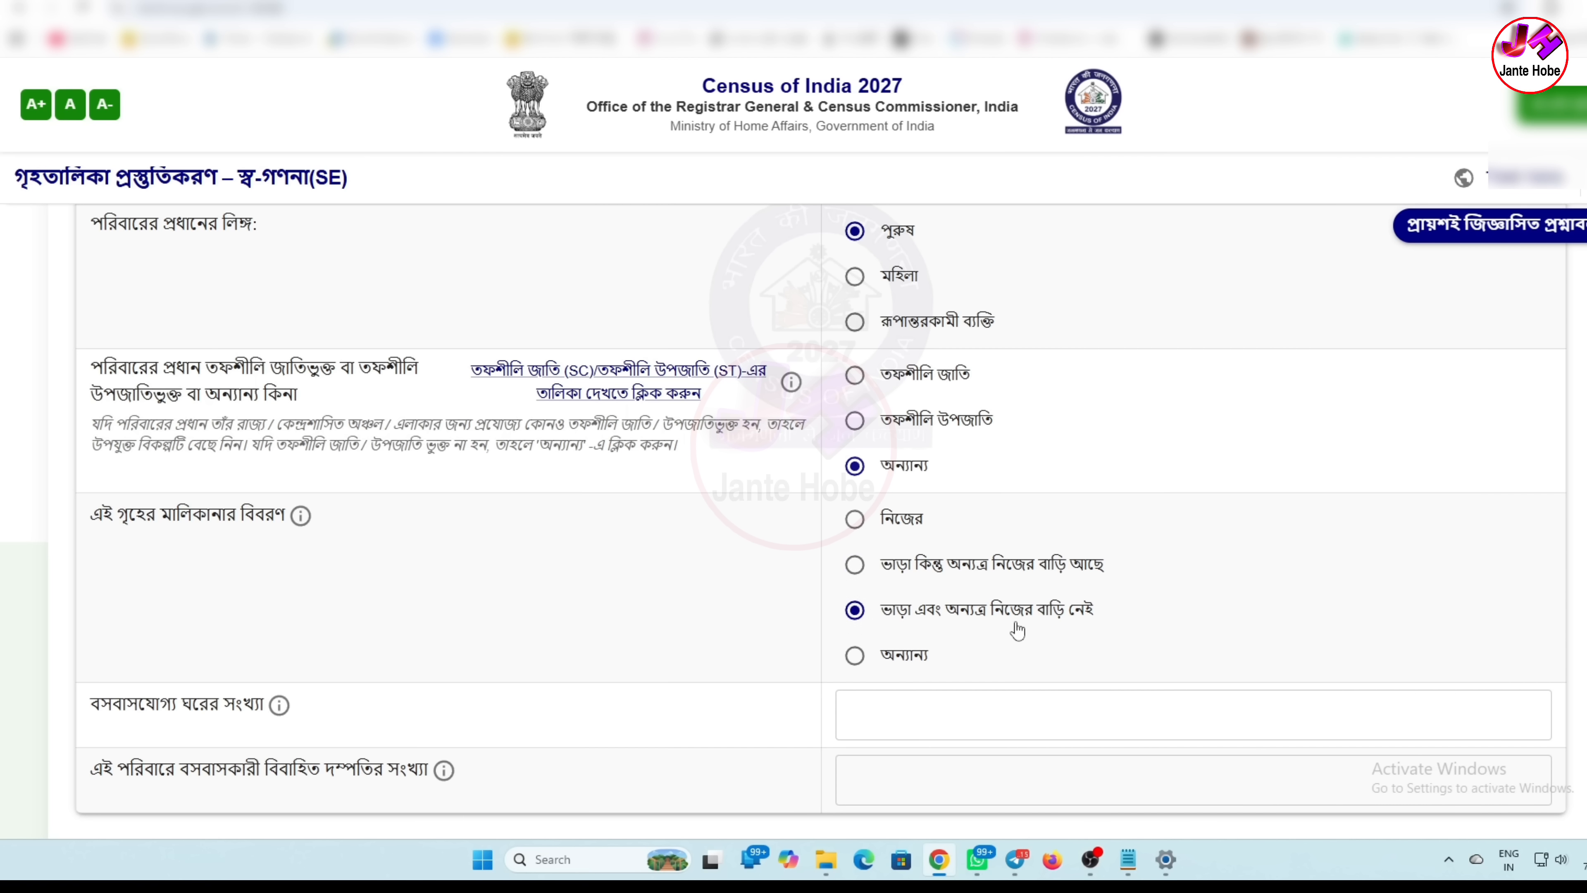
left_click(854, 655)
left_click(855, 520)
Step: Enter 2 dwelling rooms and 1 married couple for the household, and save the section to continue
scroll(744, 582, "down", 1)
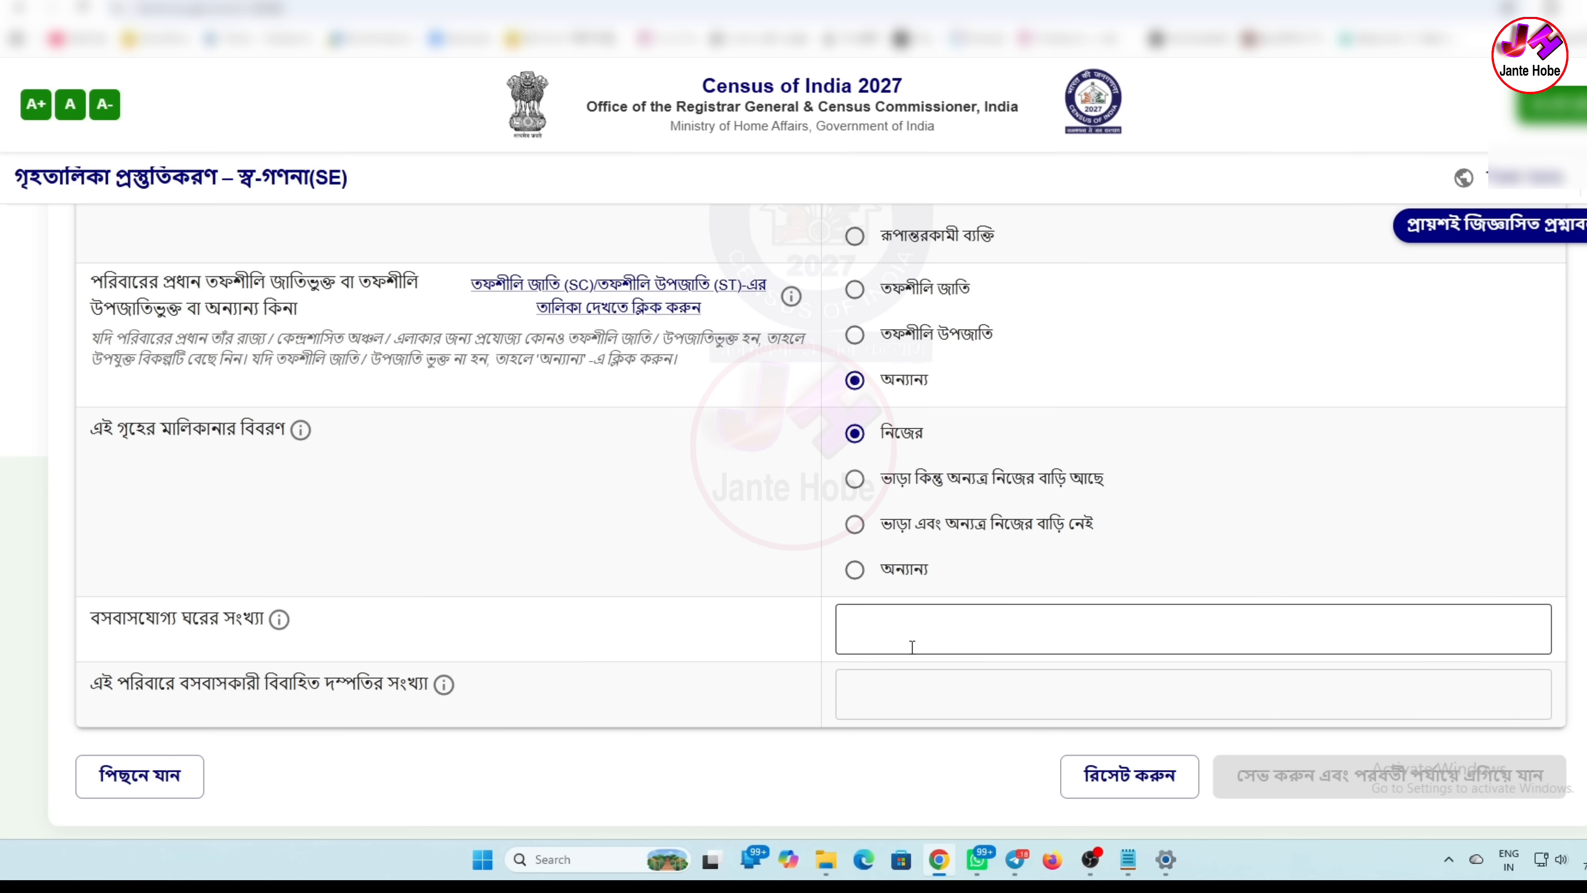
left_click(920, 631)
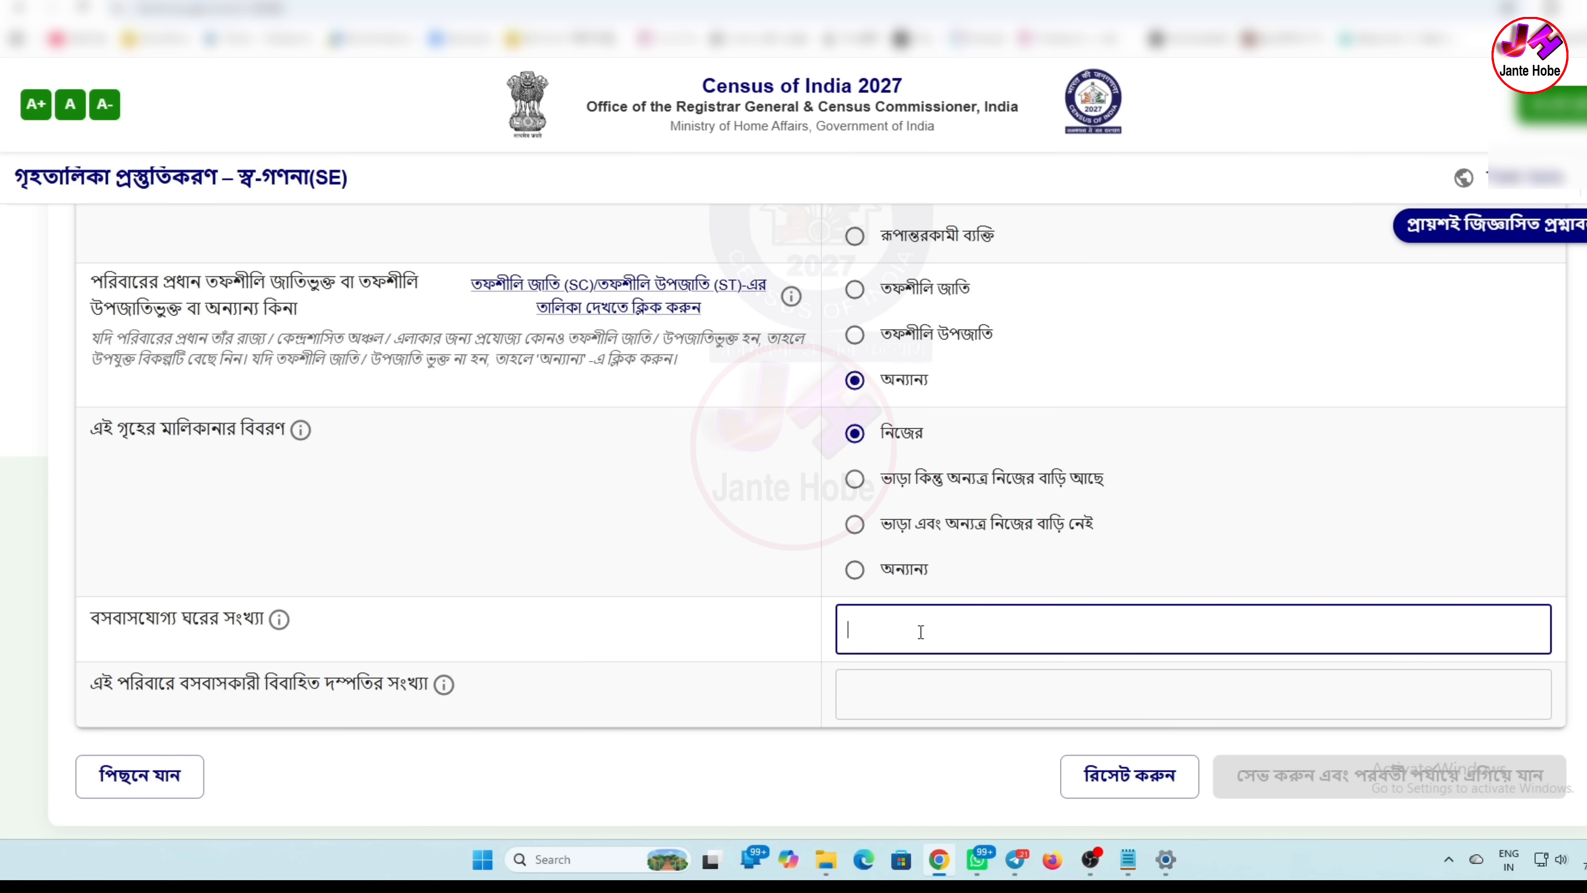
type("2")
left_click(881, 699)
type("1")
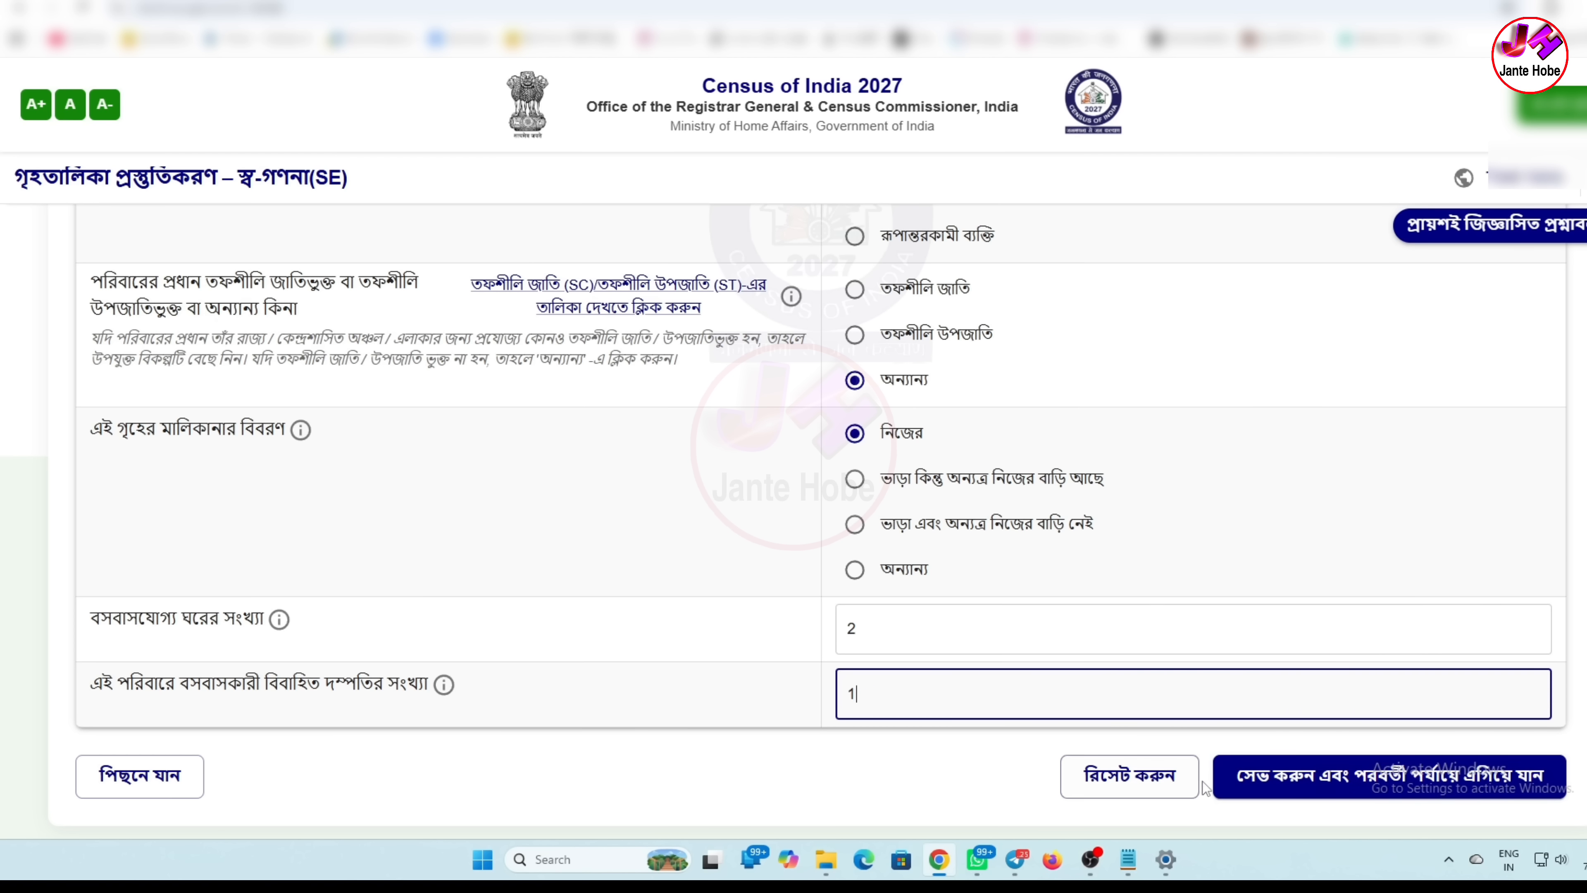
left_click(1437, 789)
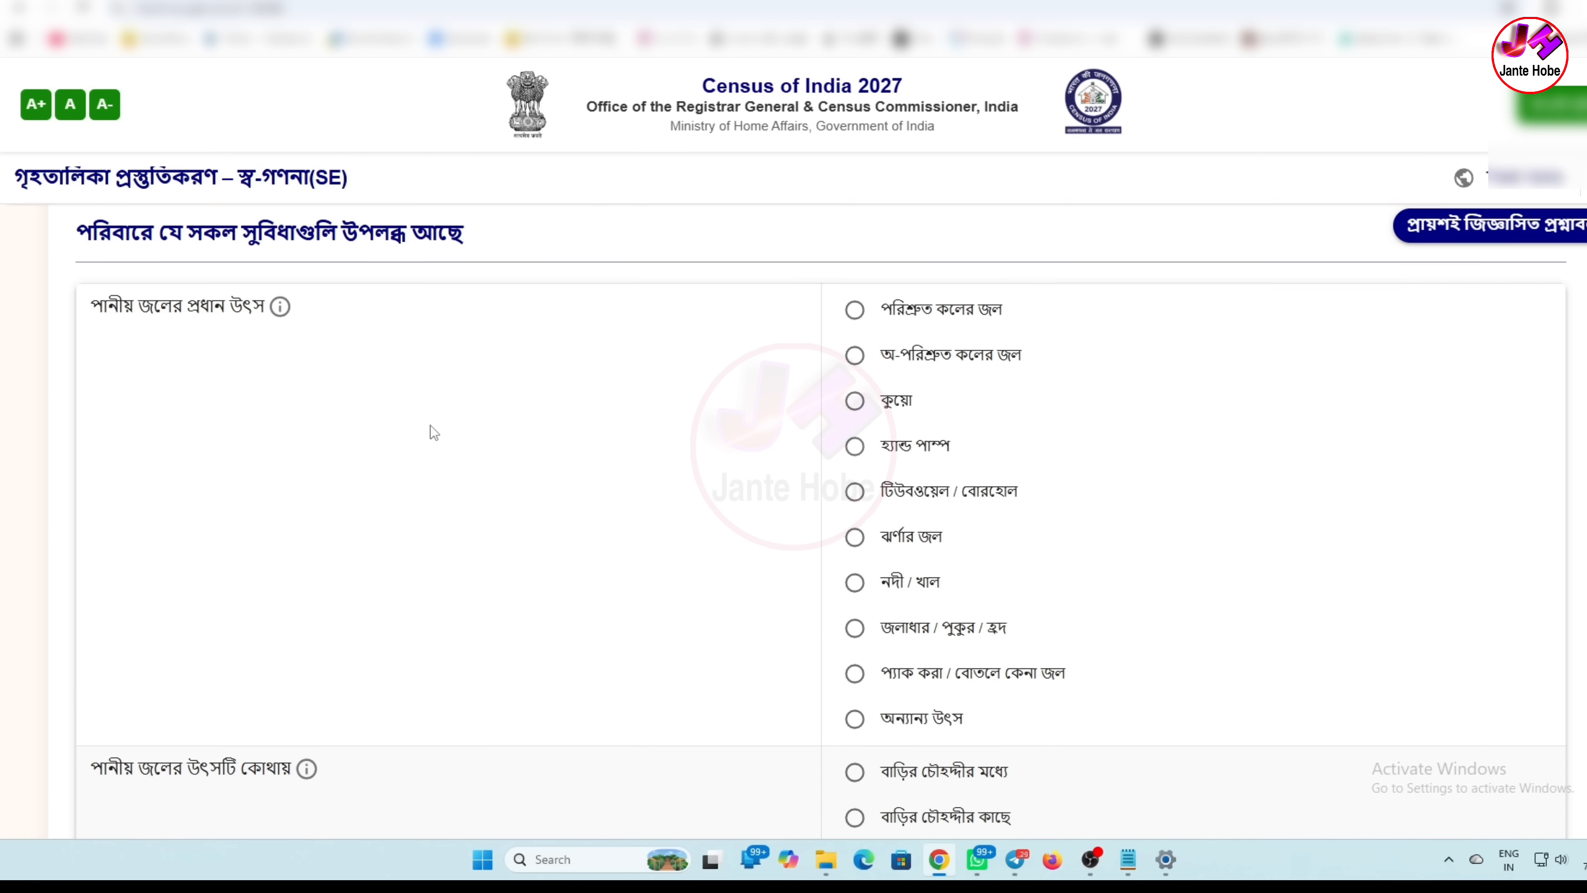
Step: Set the main drinking water source to tubewell/borehole (টিউবওয়েল / বোরহোল) and its location to away (দূরে)
scroll(431, 425, "down", 1)
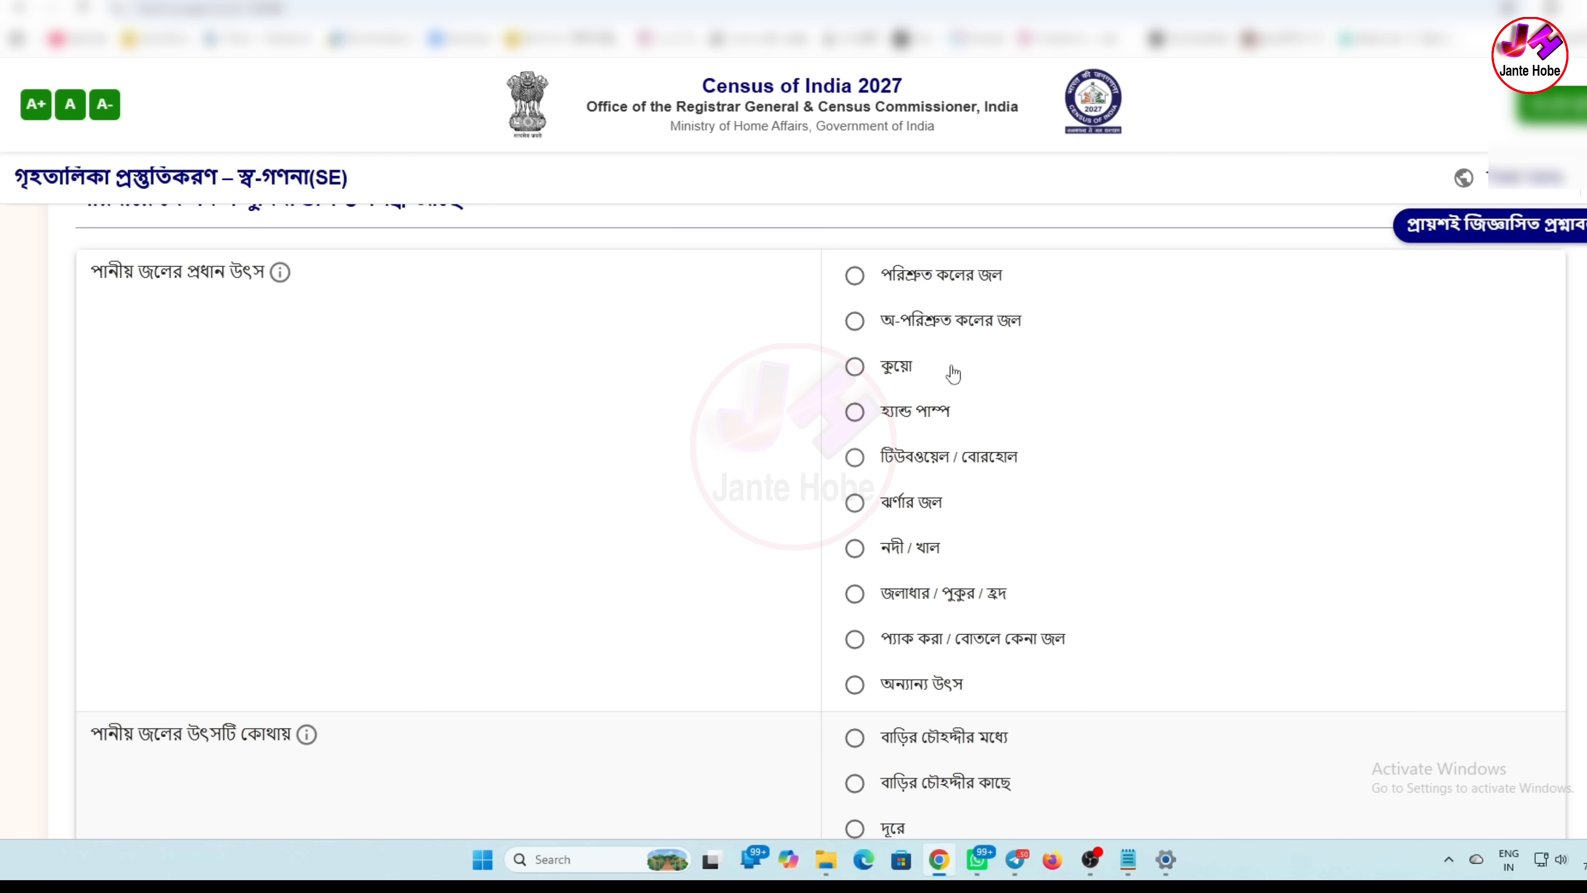
left_click(855, 463)
scroll(1011, 555, "down", 1)
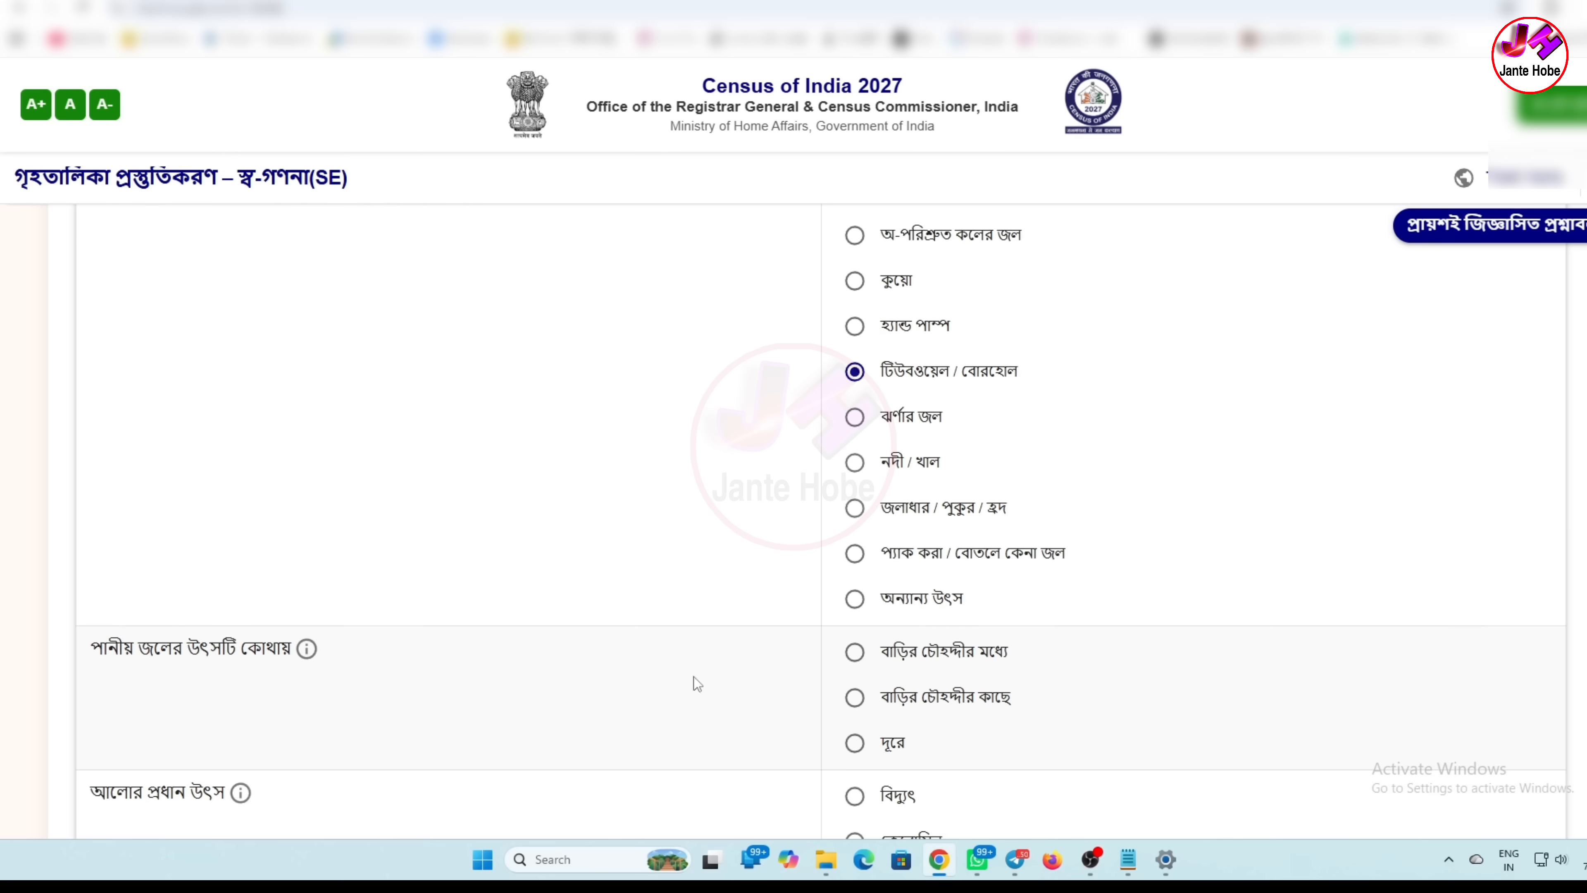
scroll(240, 711, "down", 1)
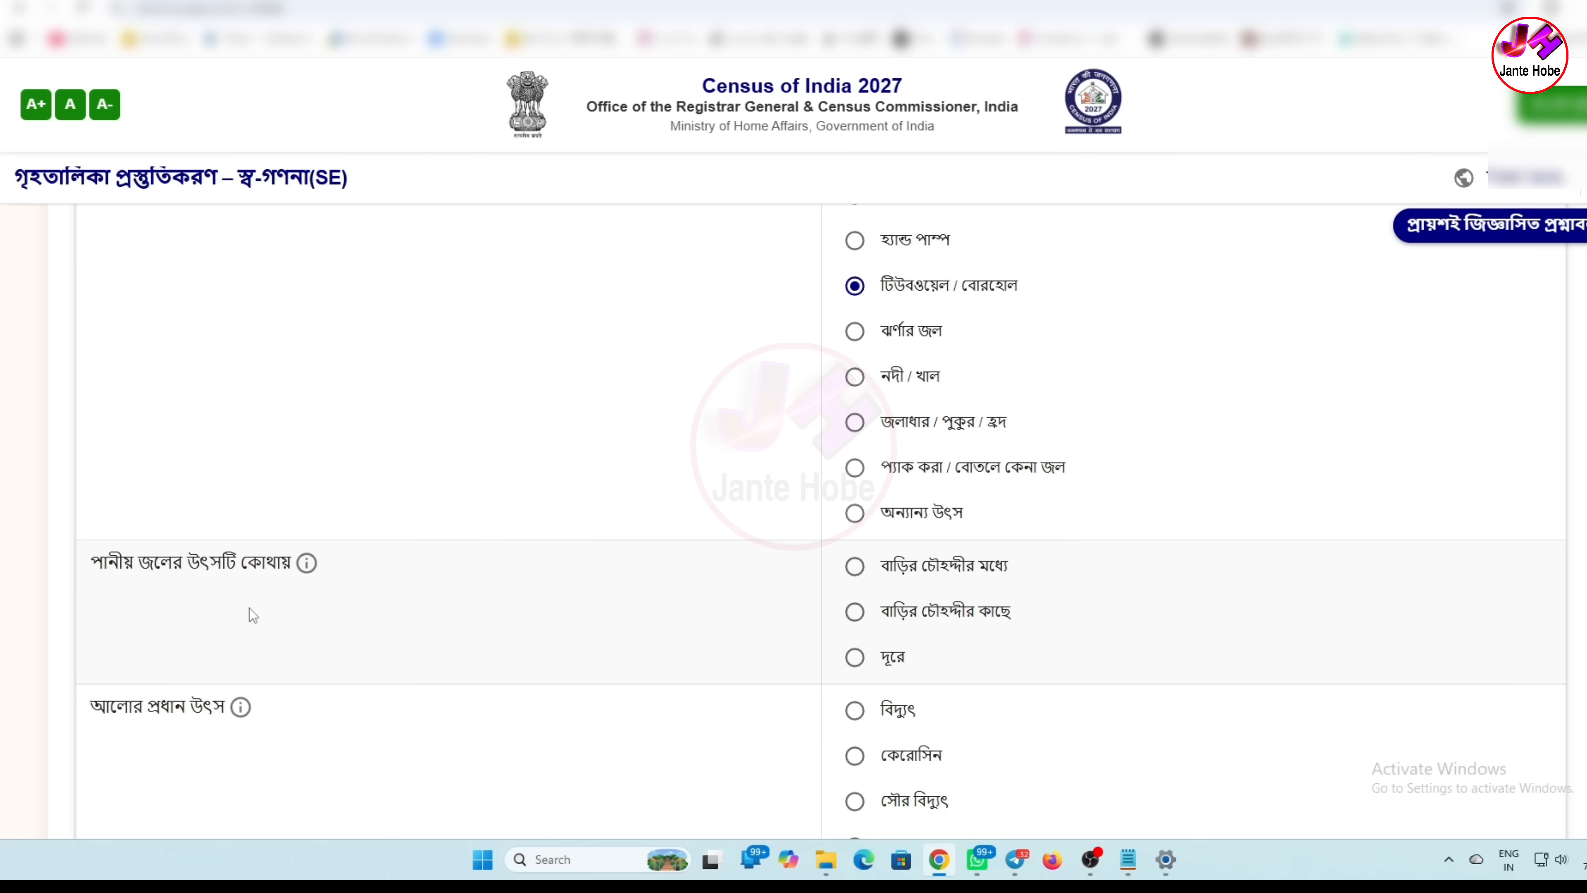
left_click(850, 662)
Step: Set the main lighting source to electricity (বিদ্যুৎ) and latrine availability to exclusive use by this household (কেবলমাত্র এই পরিবারটির ব্যবহারের জন্য)
scroll(694, 594, "down", 4)
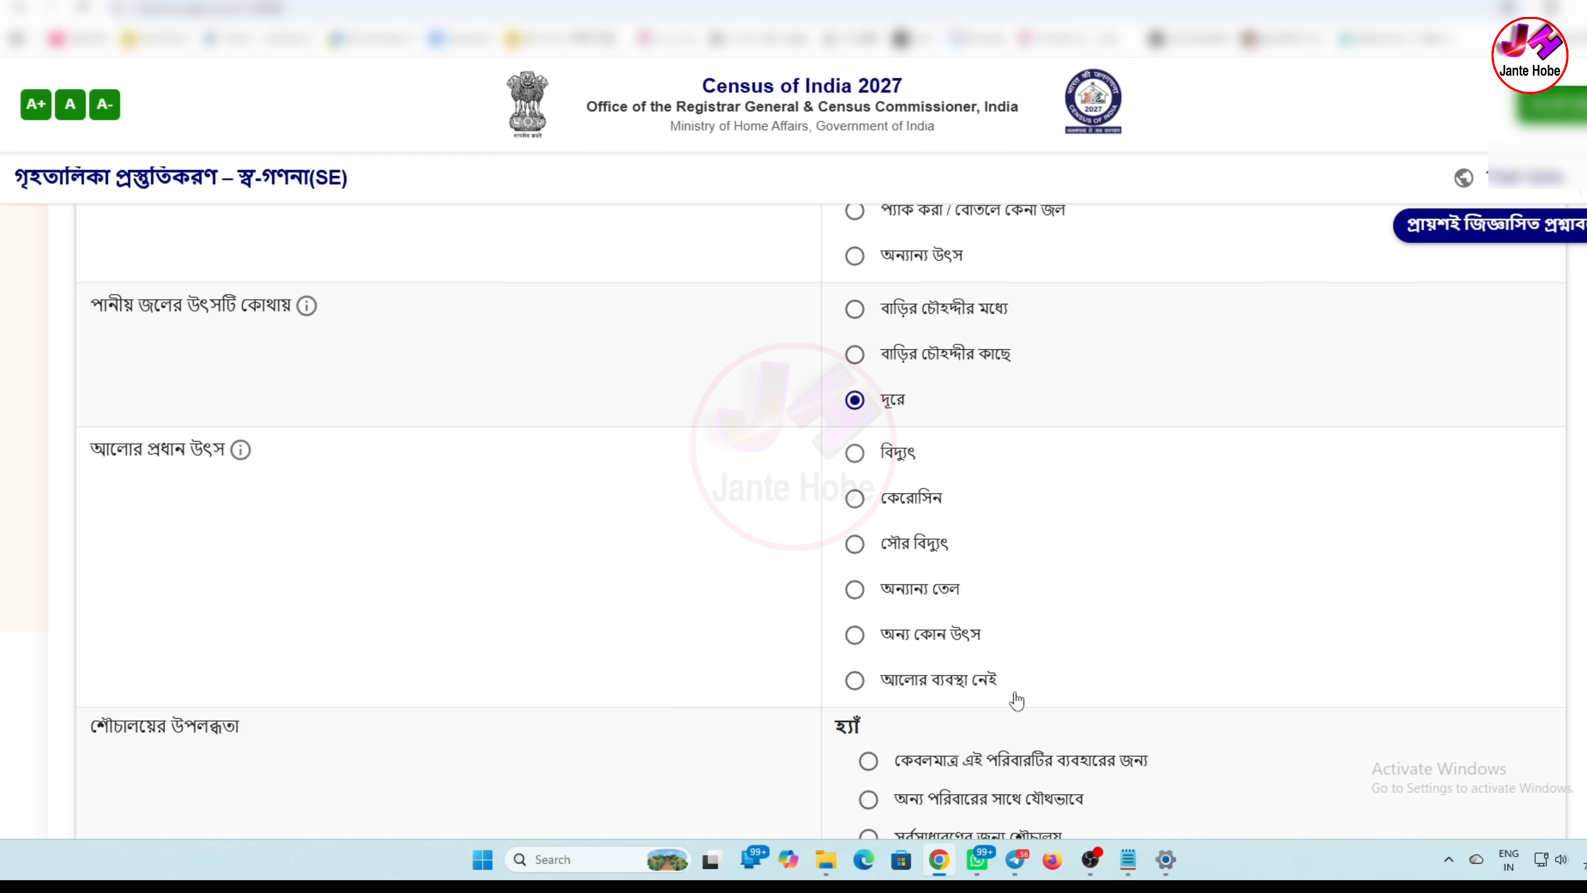
left_click(854, 453)
scroll(636, 516, "down", 5)
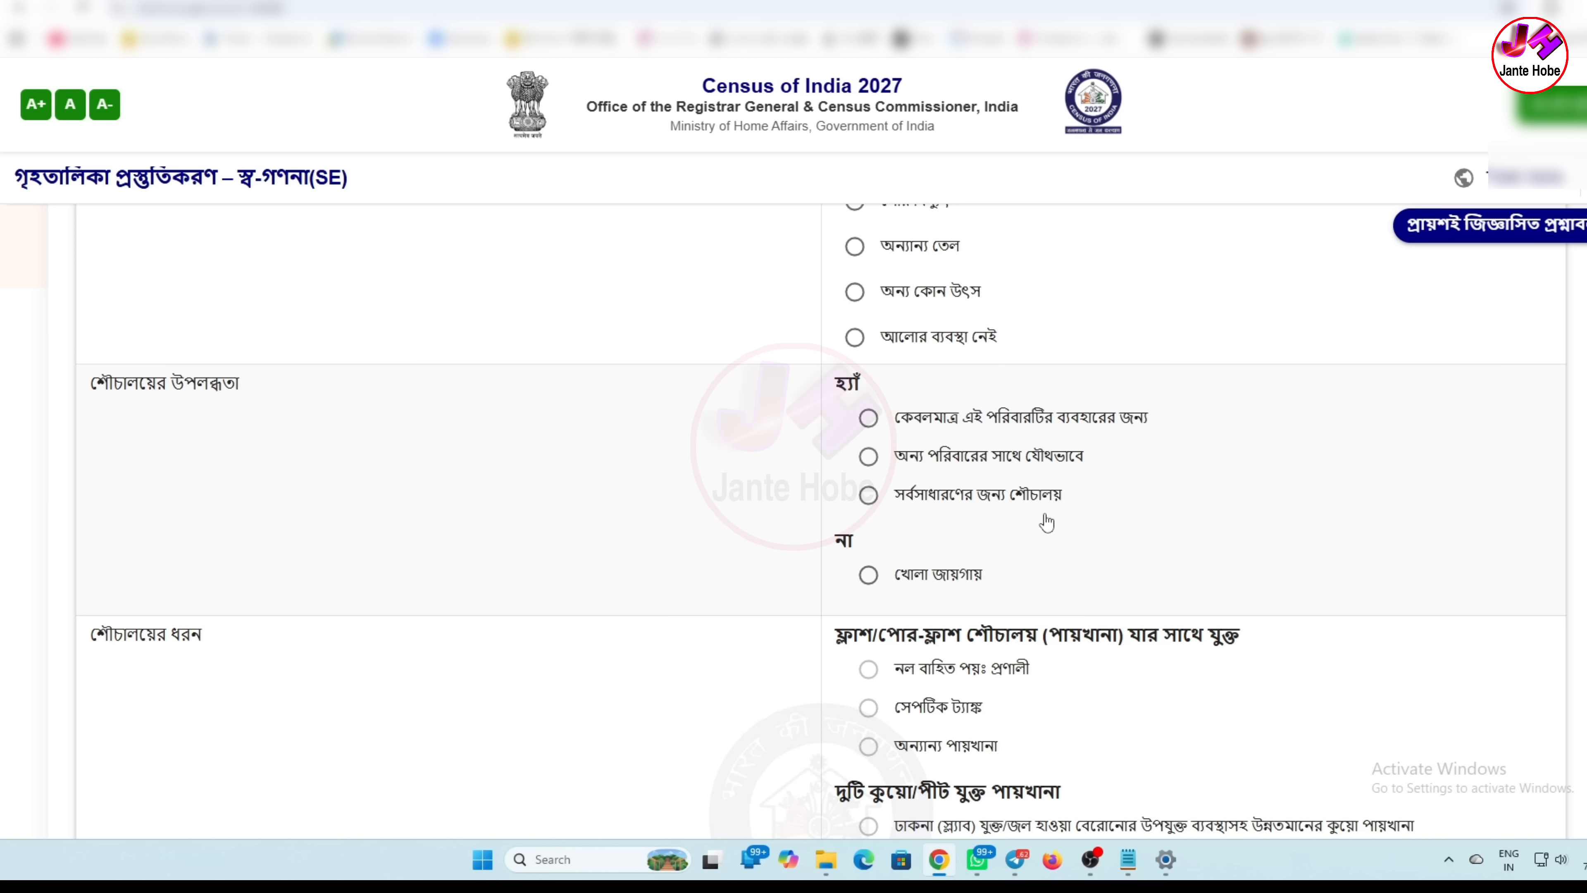
left_click(868, 418)
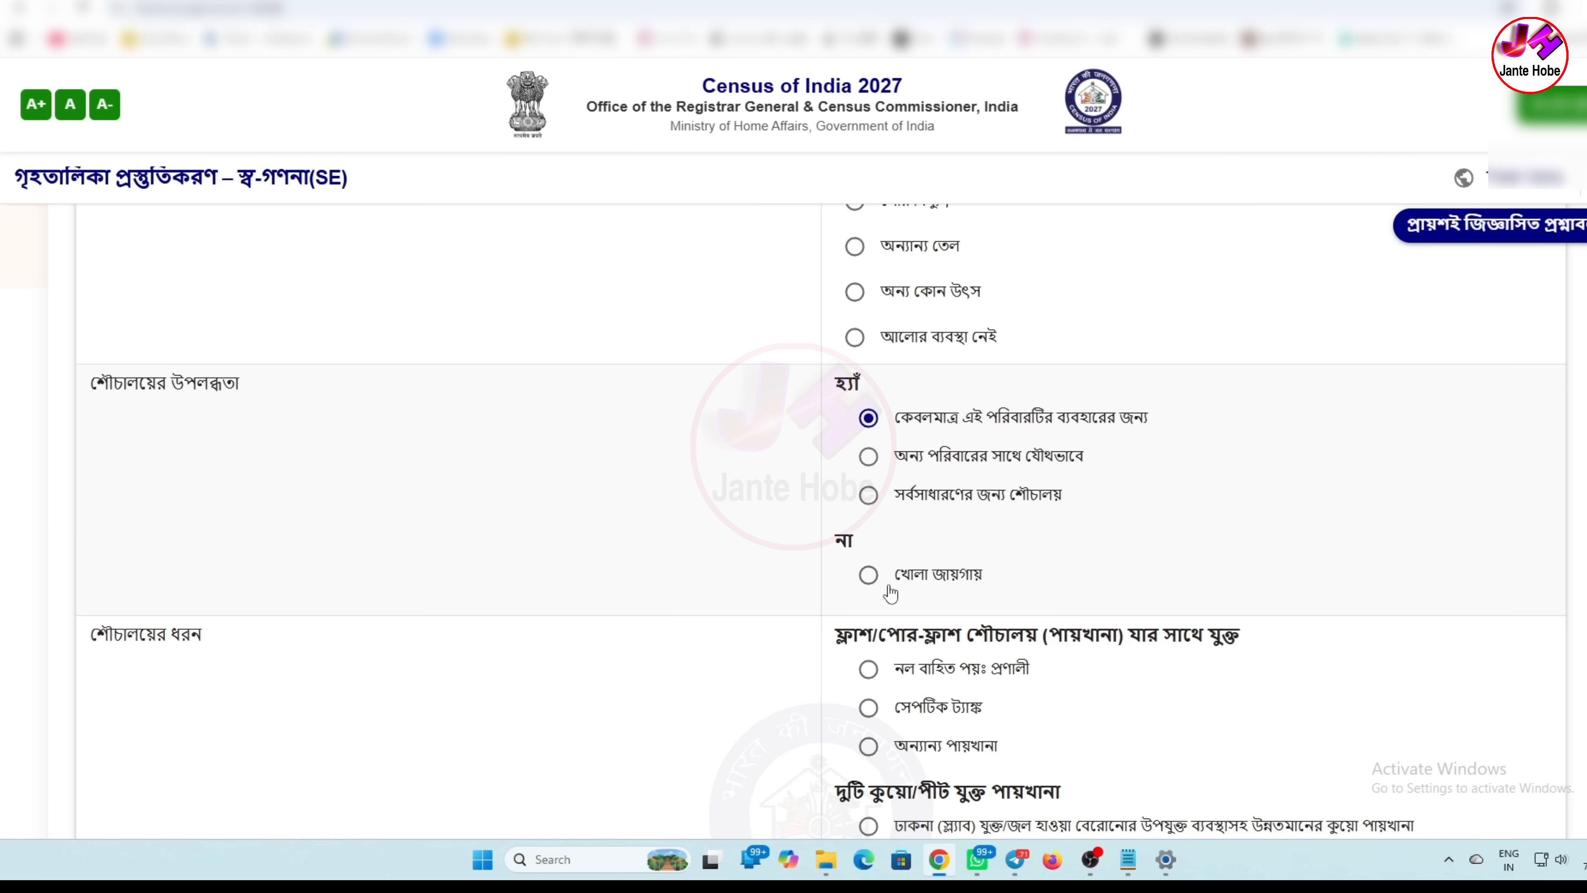
left_click(870, 576)
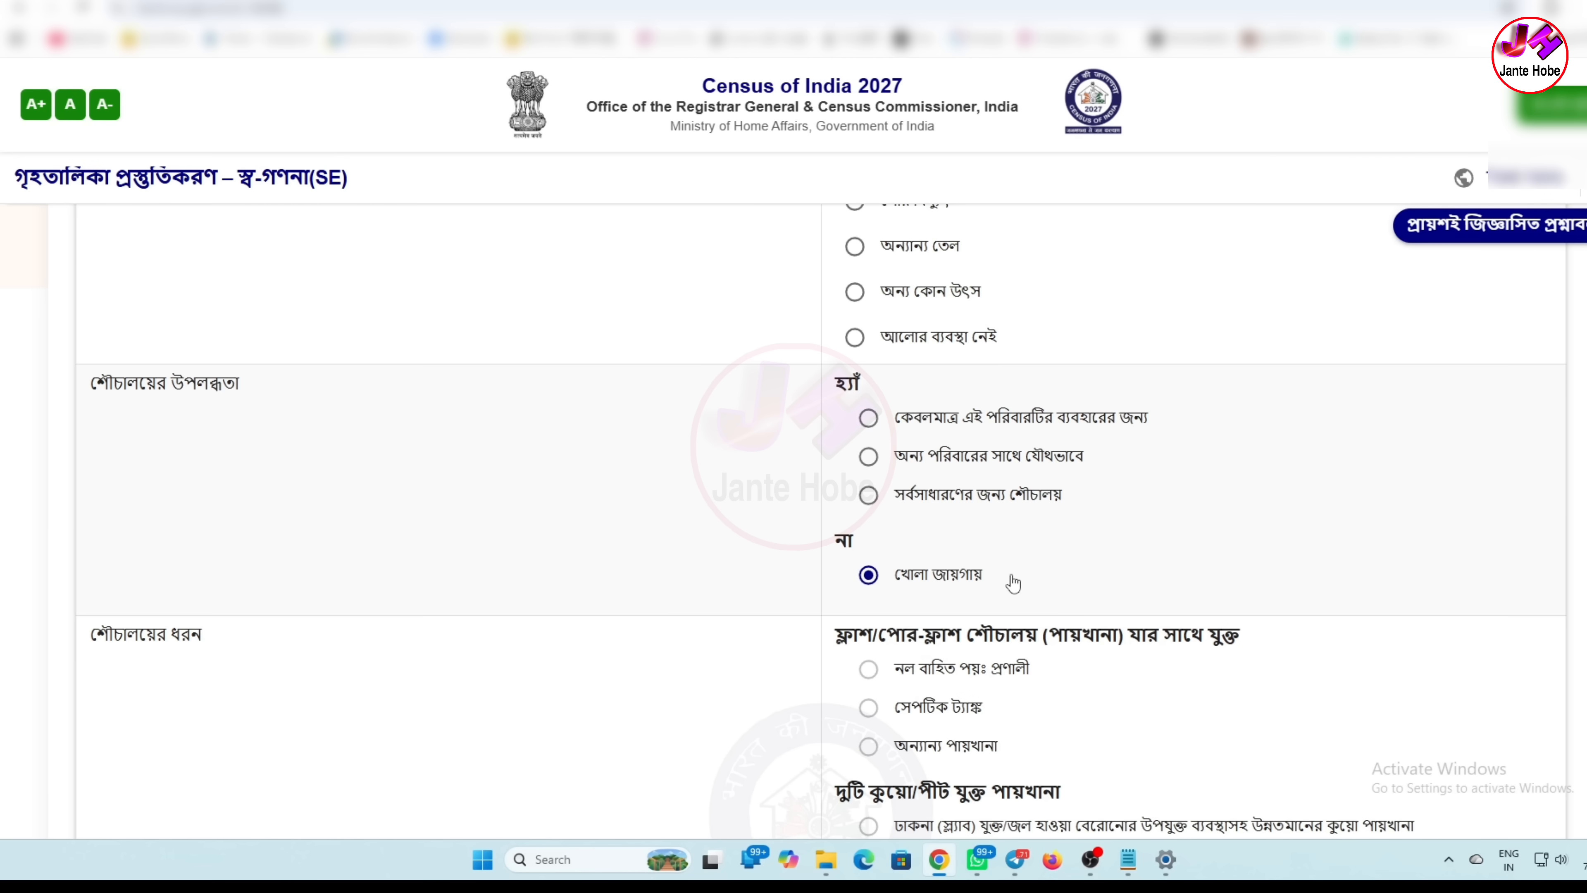
left_click(869, 419)
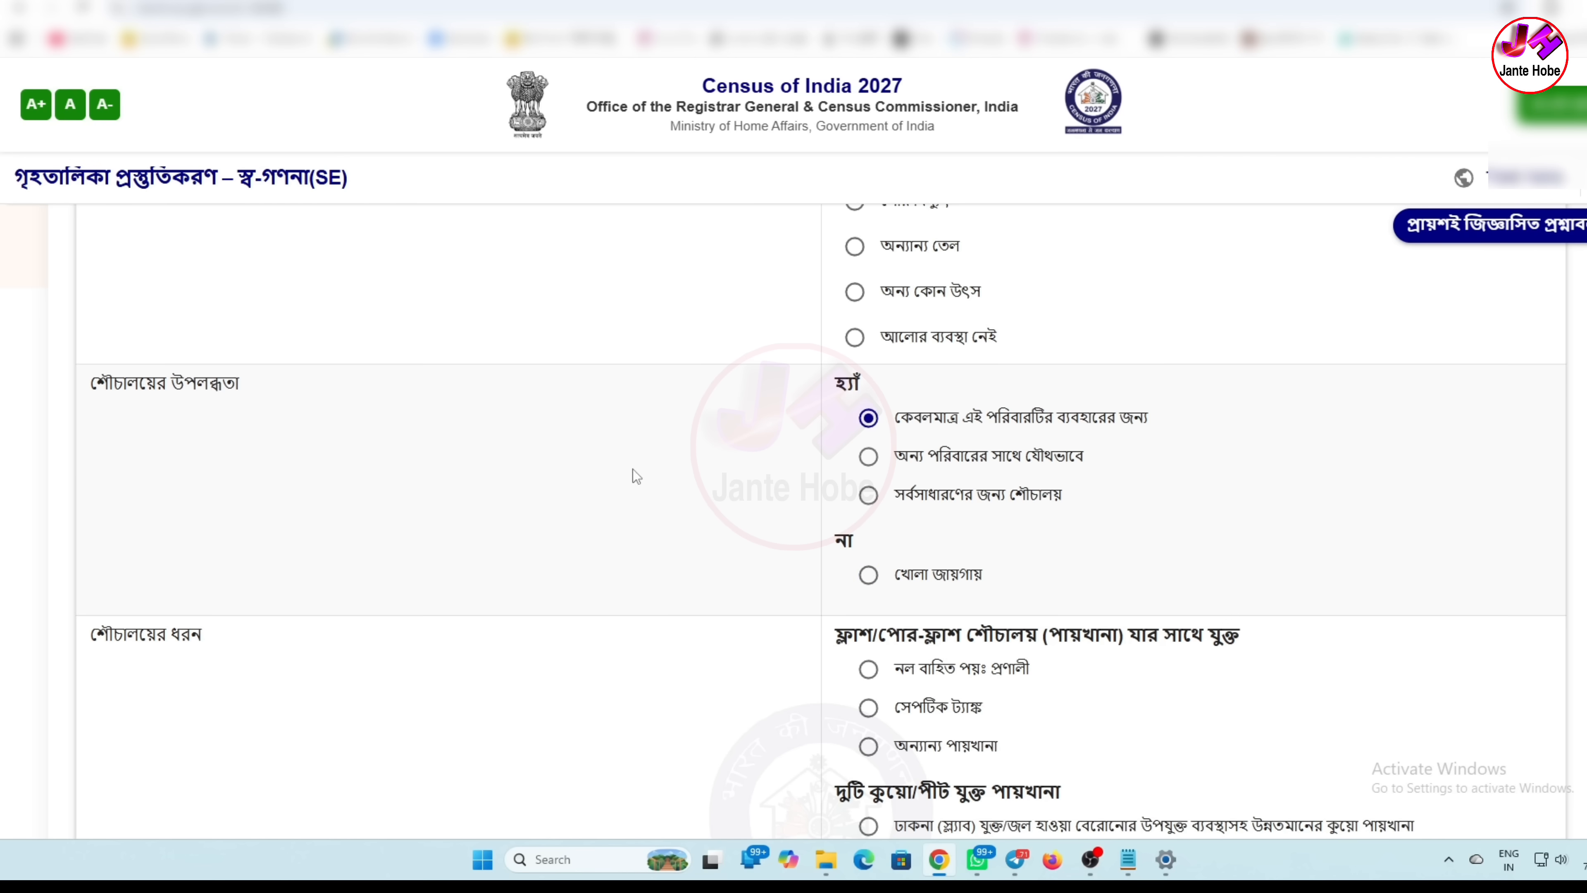
Step: Set the latrine type to flush/pour-flush connected to a septic tank (সেপটিক ট্যাঙ্ক)
scroll(563, 513, "down", 1)
scroll(619, 601, "up", 1)
scroll(687, 609, "down", 3)
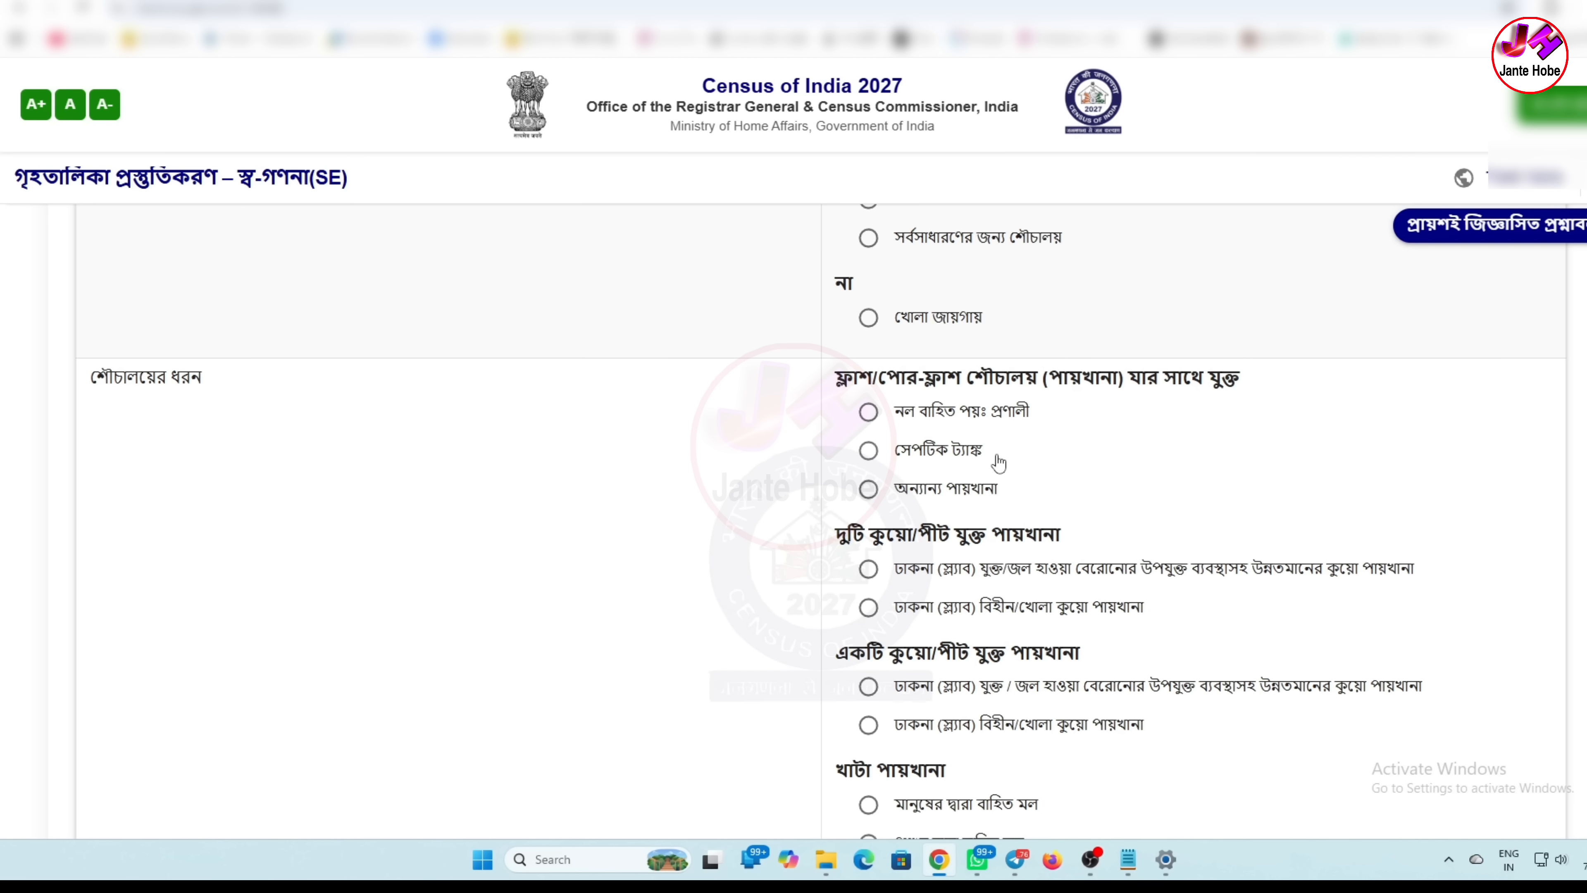
left_click(869, 455)
Step: Try the twin-pit latrine with slab and the open-drain discharge as latrine type, and return it to septic tank (সেপটিক ট্যাঙ্ক)
scroll(1119, 487, "down", 1)
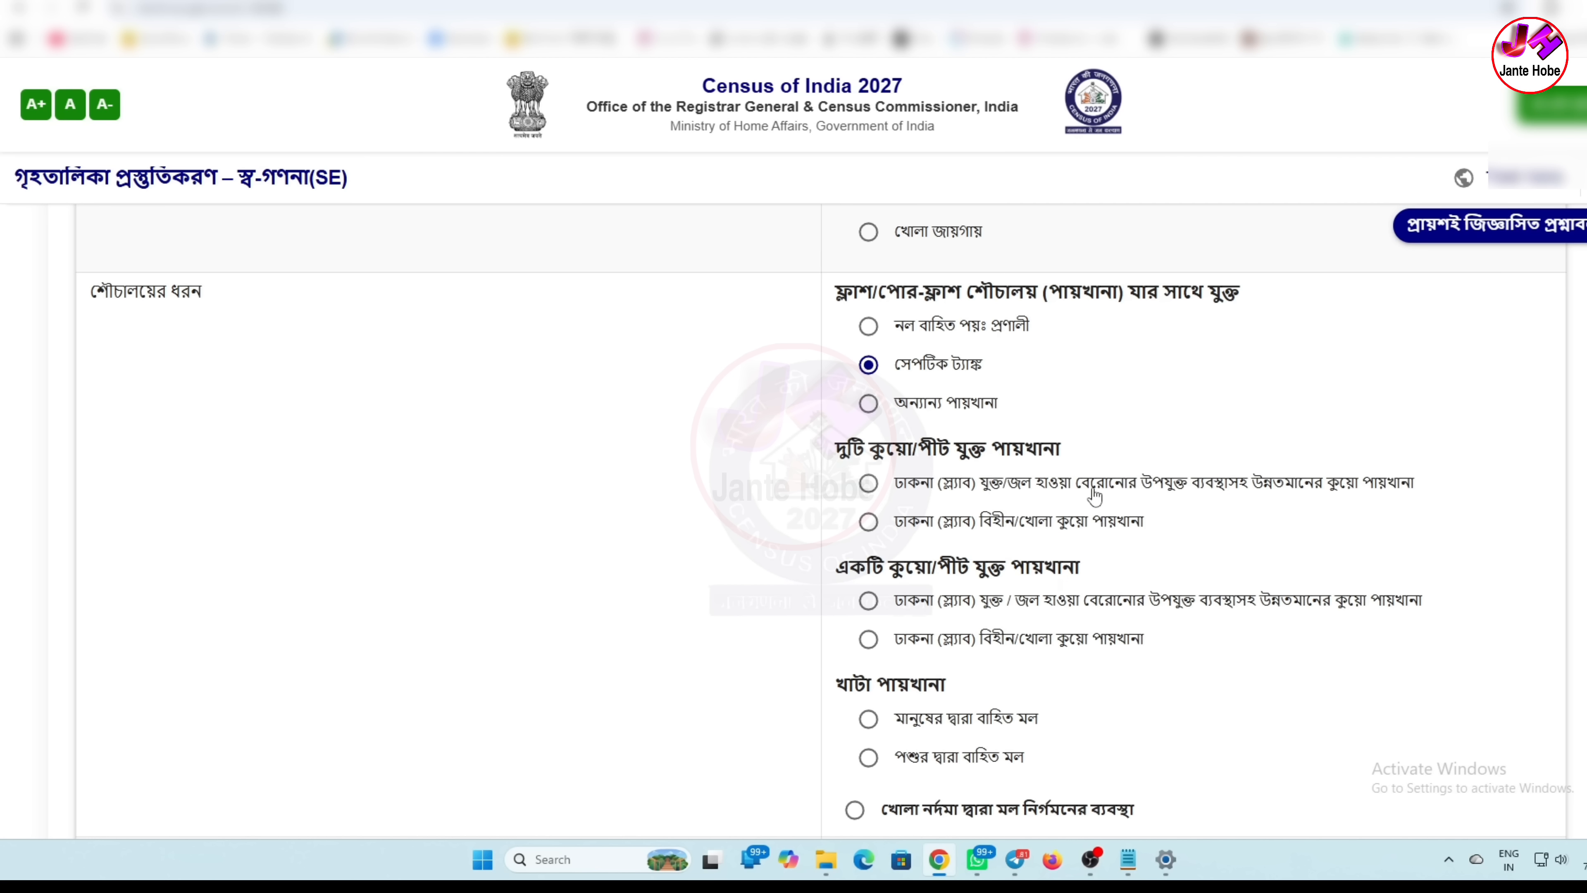
left_click(868, 484)
scroll(965, 591, "down", 1)
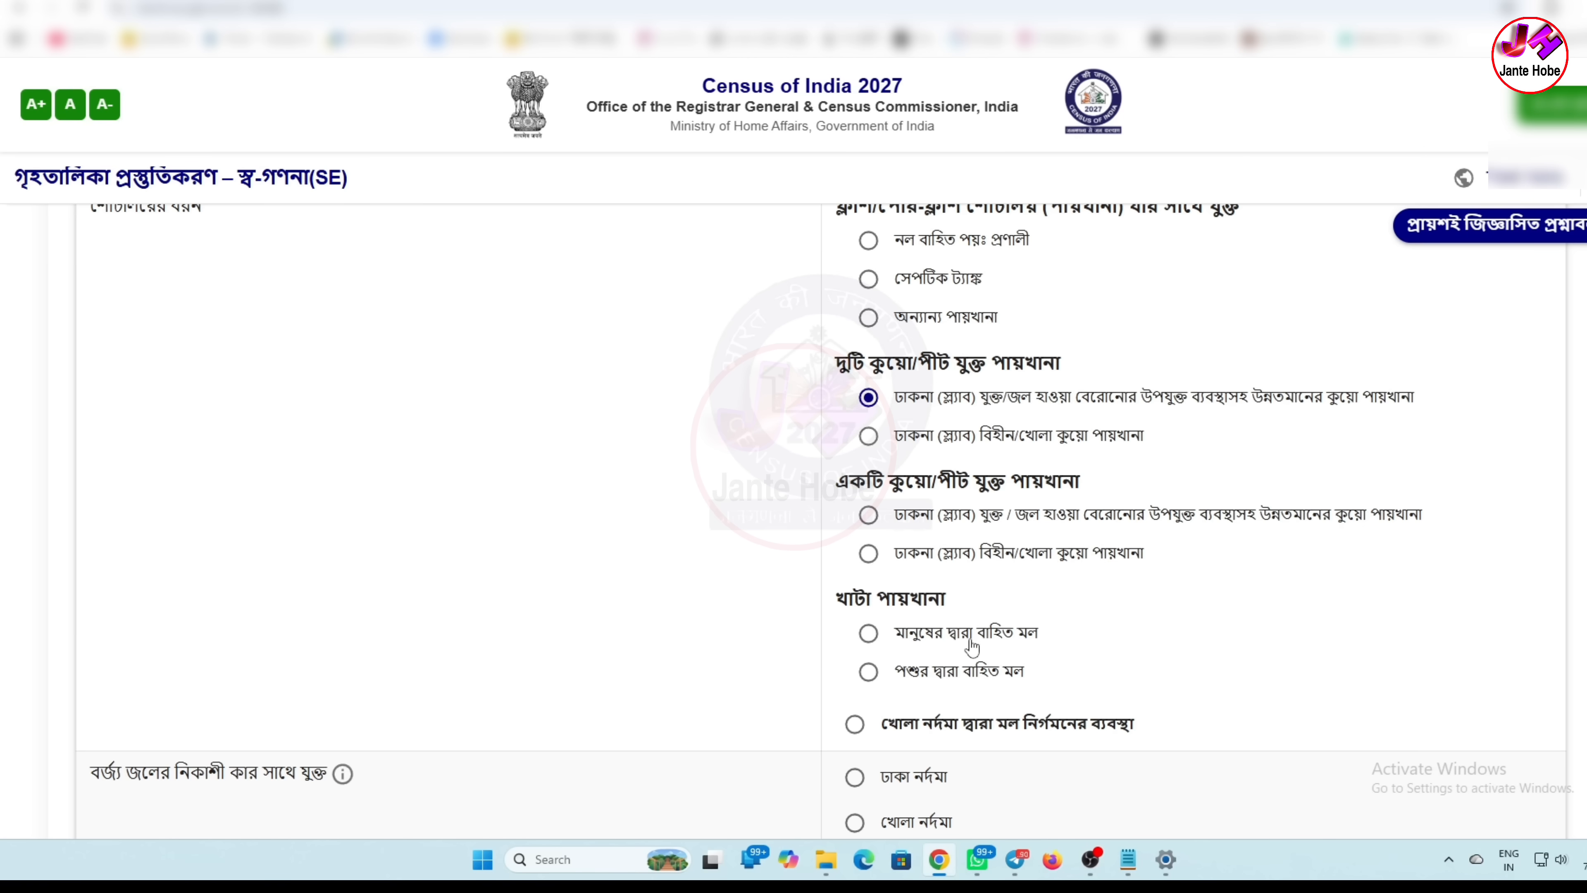
scroll(1112, 652, "down", 1)
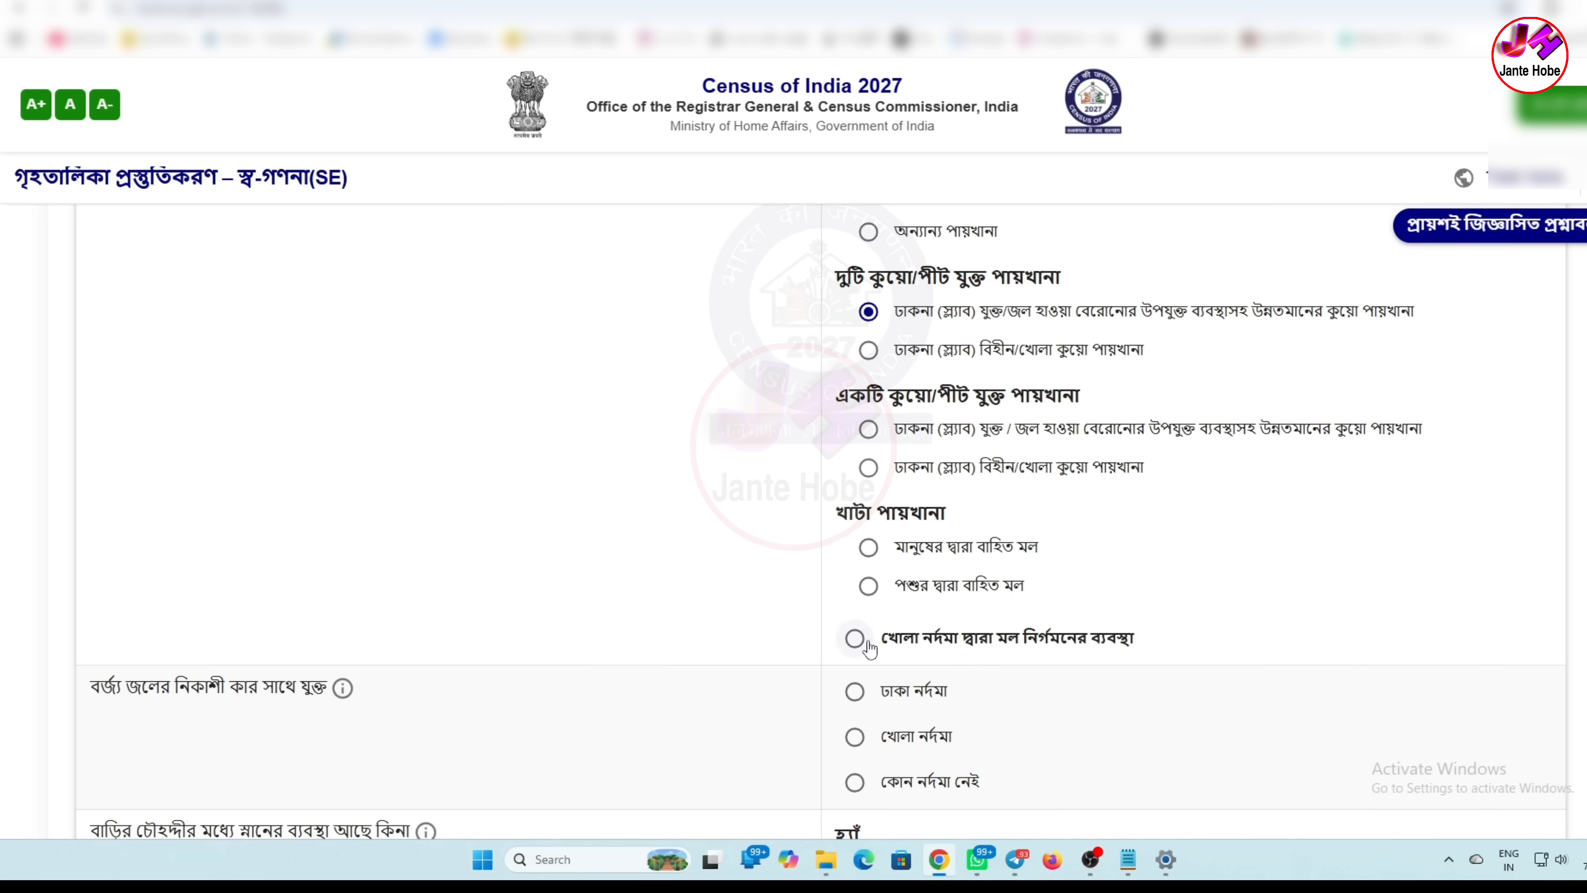
left_click(855, 638)
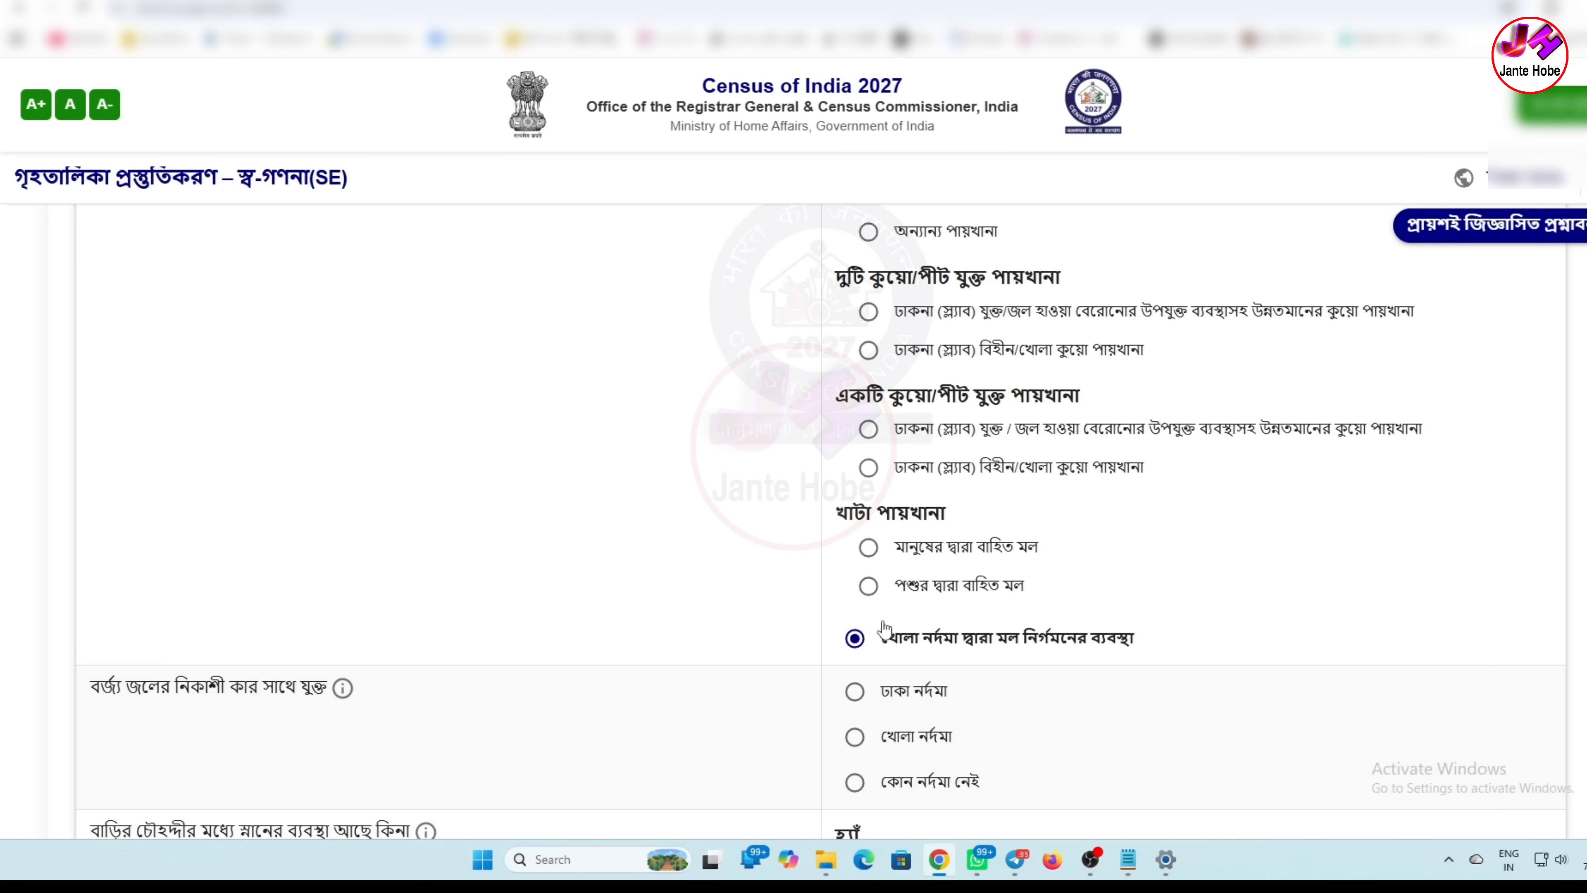
scroll(893, 430, "up", 1)
scroll(892, 430, "up", 2)
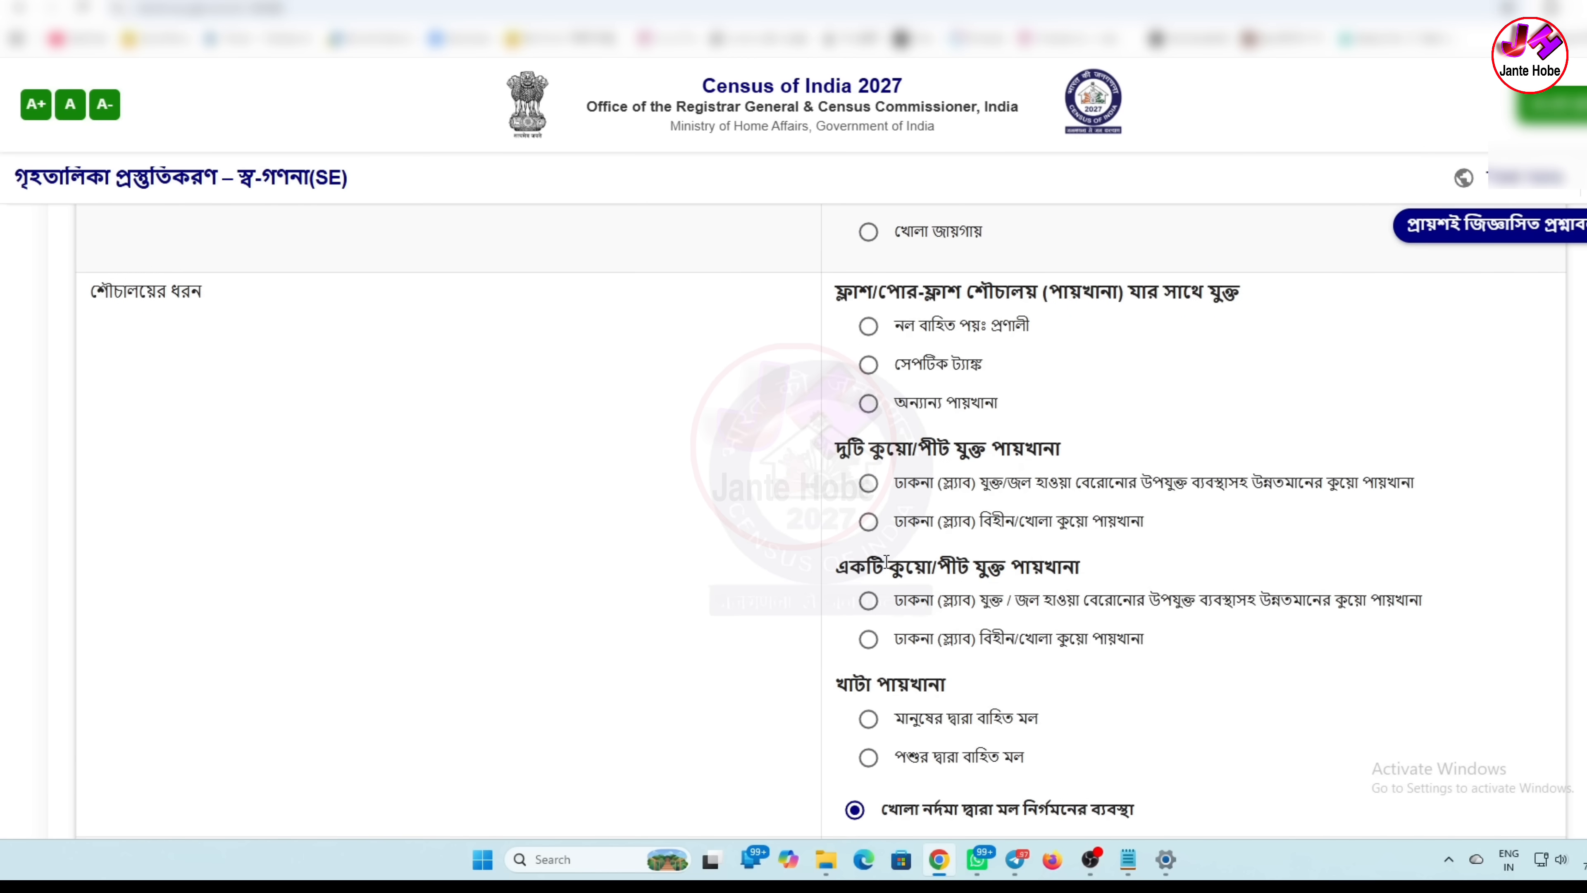
scroll(875, 519, "down", 3)
scroll(856, 644, "up", 3)
left_click(868, 365)
Step: Set the wastewater outlet to no drainage (কোন নর্দমা নেই) and bathing facility within the premises to No (না)
scroll(927, 398, "down", 4)
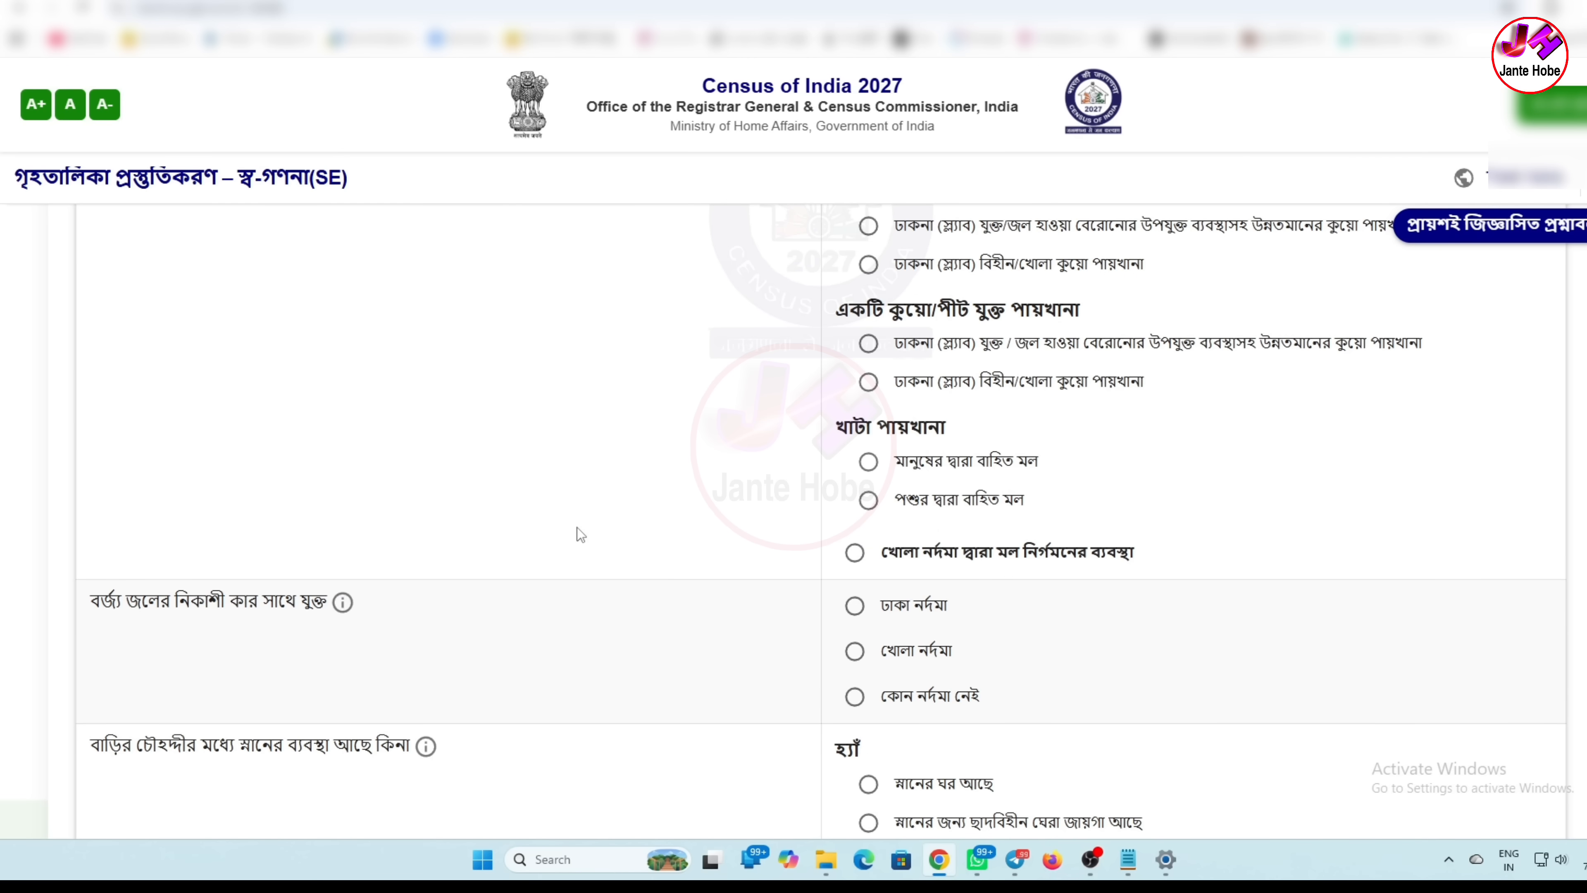
scroll(575, 527, "down", 3)
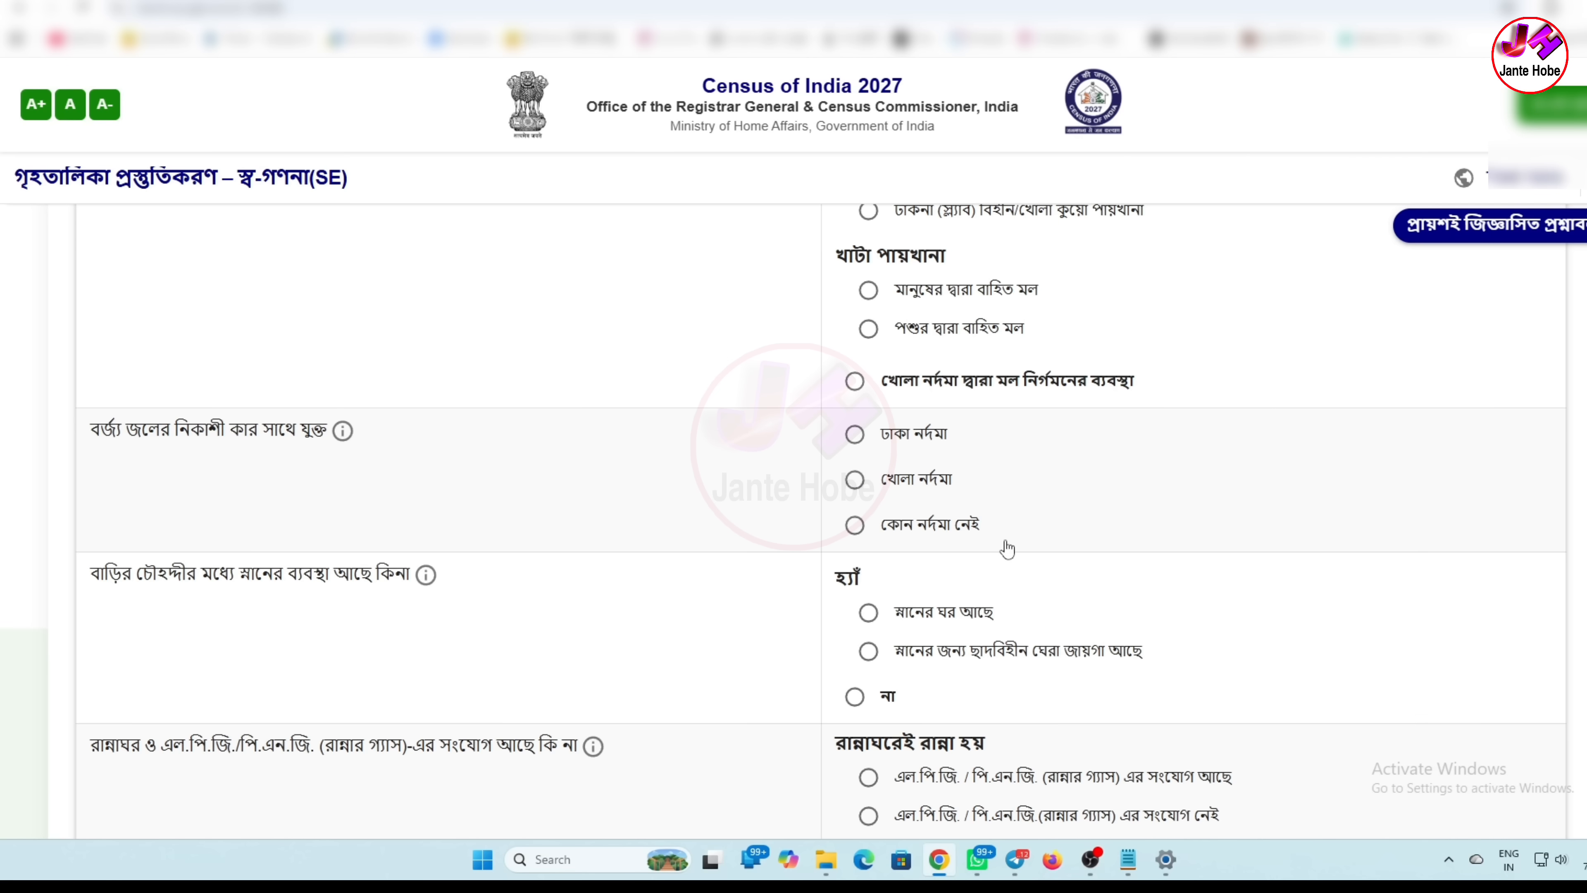
left_click(853, 527)
scroll(1274, 554, "down", 1)
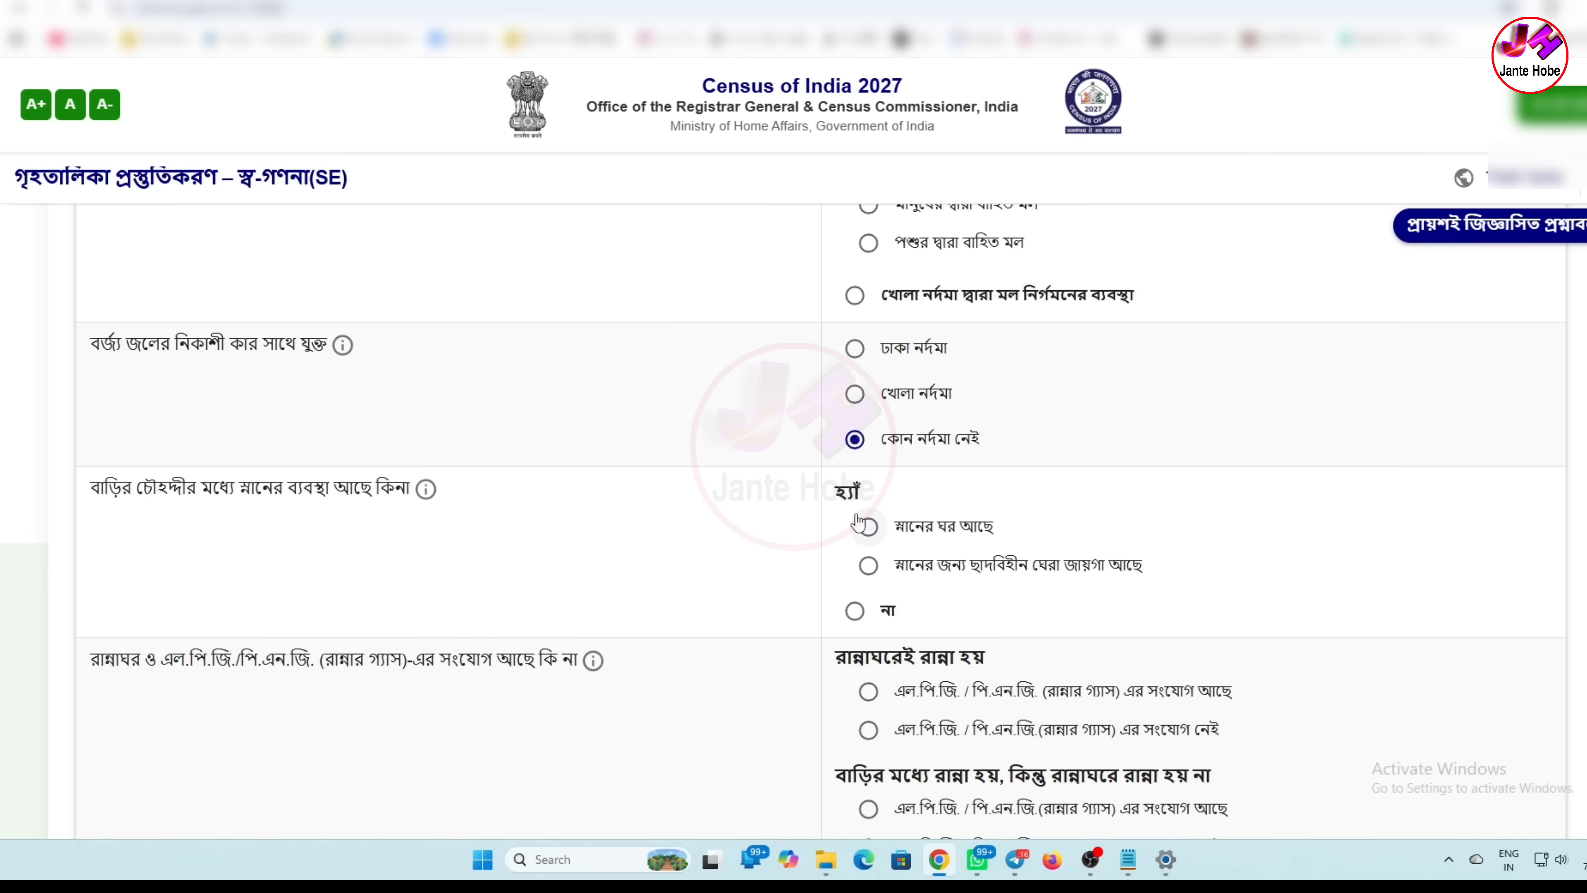
left_click(849, 612)
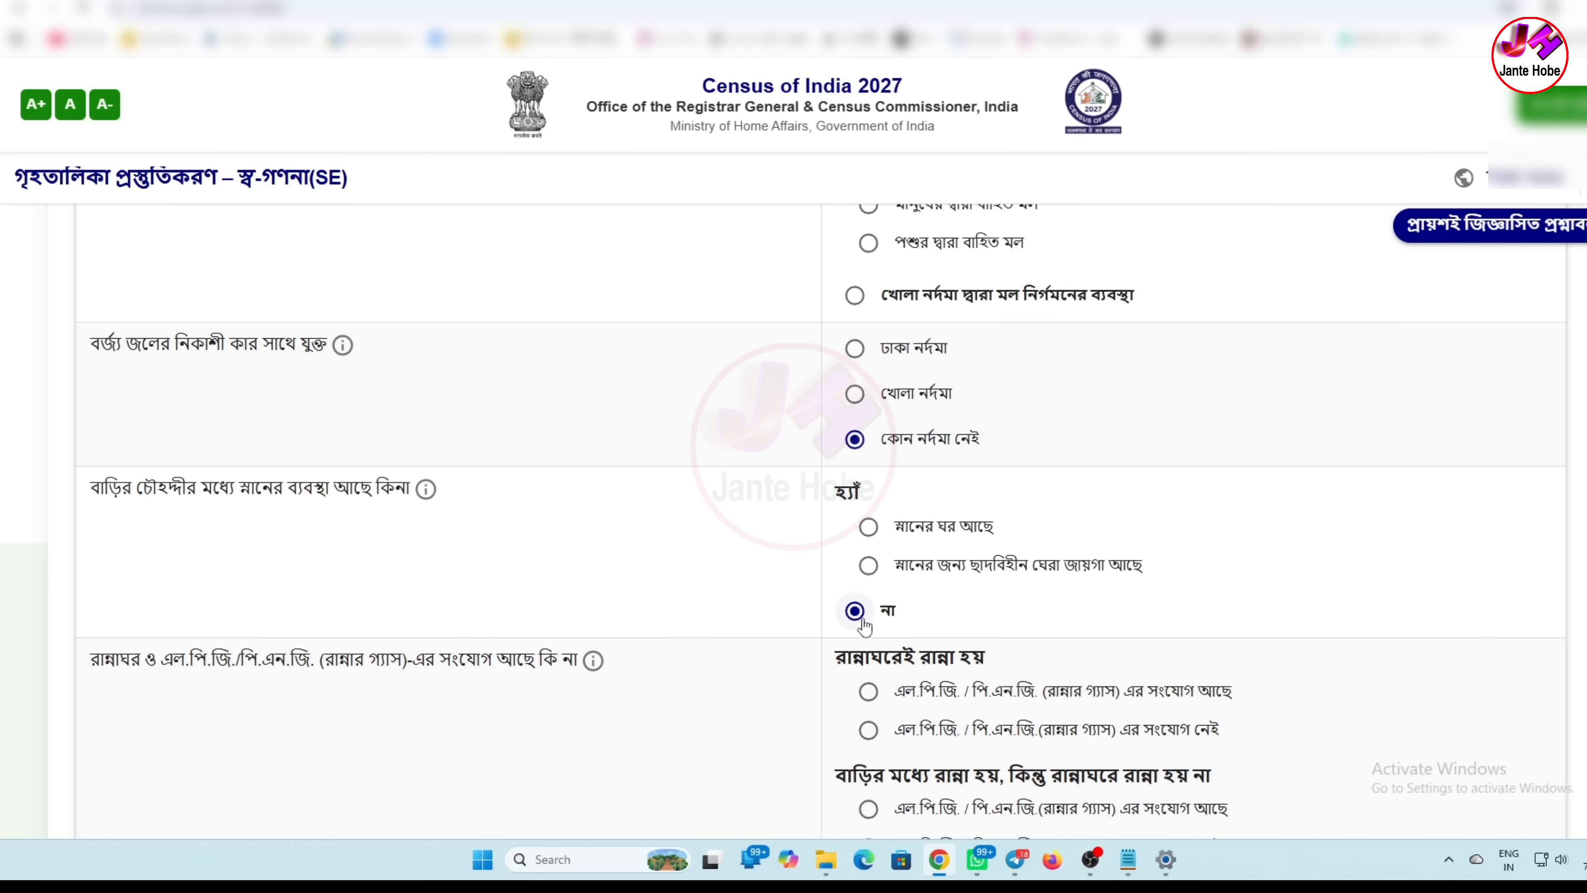
Step: Record that cooking is done in the kitchen (রান্নাঘরেই রান্না হয়) with an LPG/PNG connection
scroll(719, 540, "down", 1)
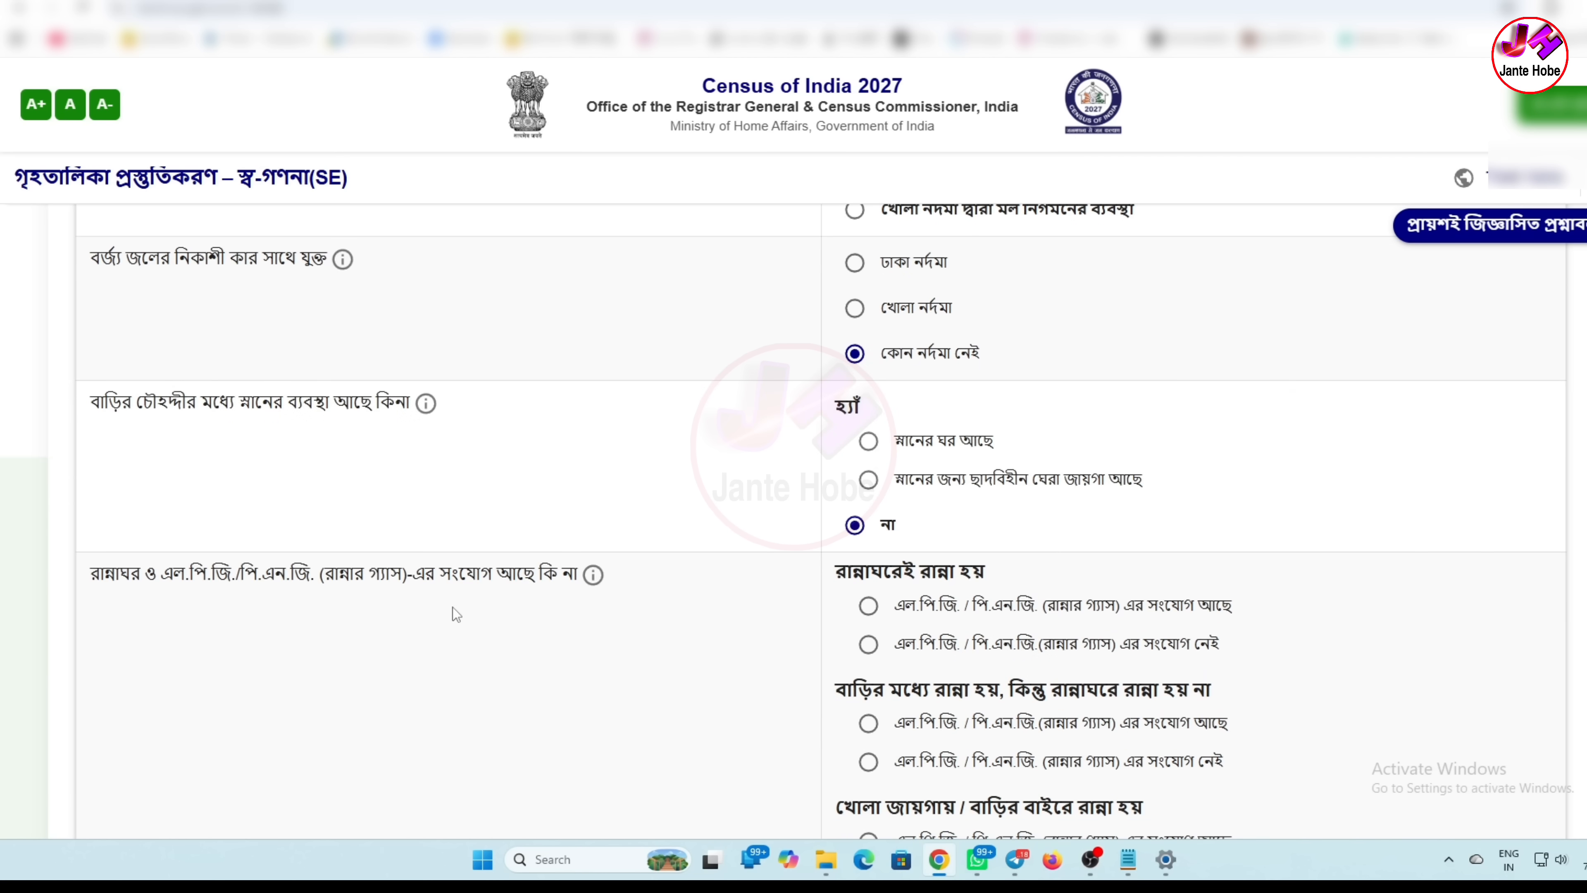
scroll(725, 621, "down", 2)
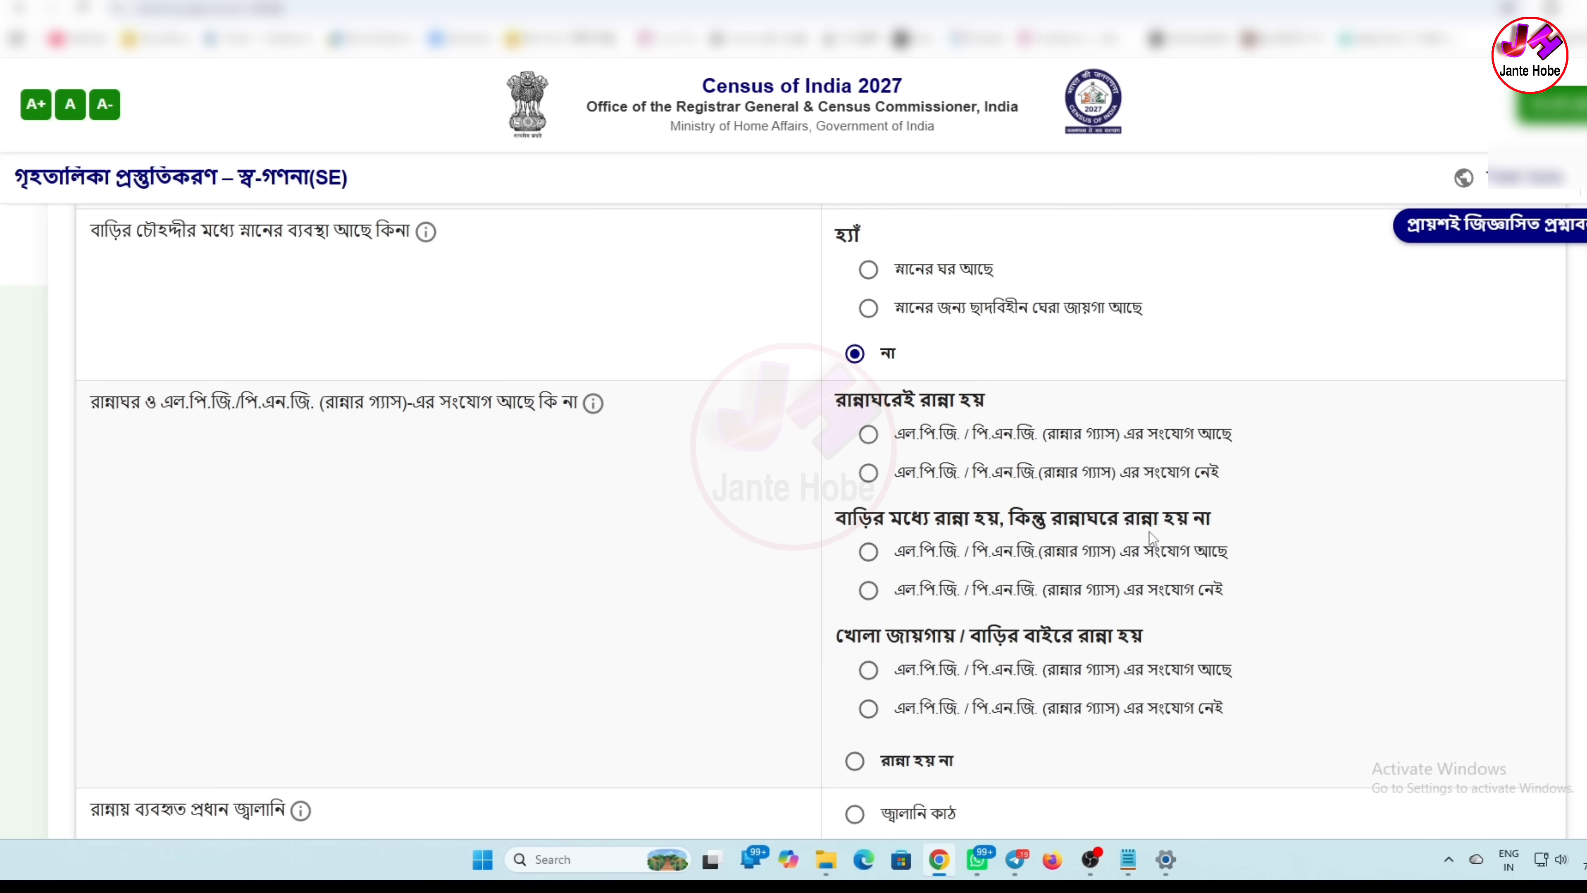
scroll(1223, 549, "down", 2)
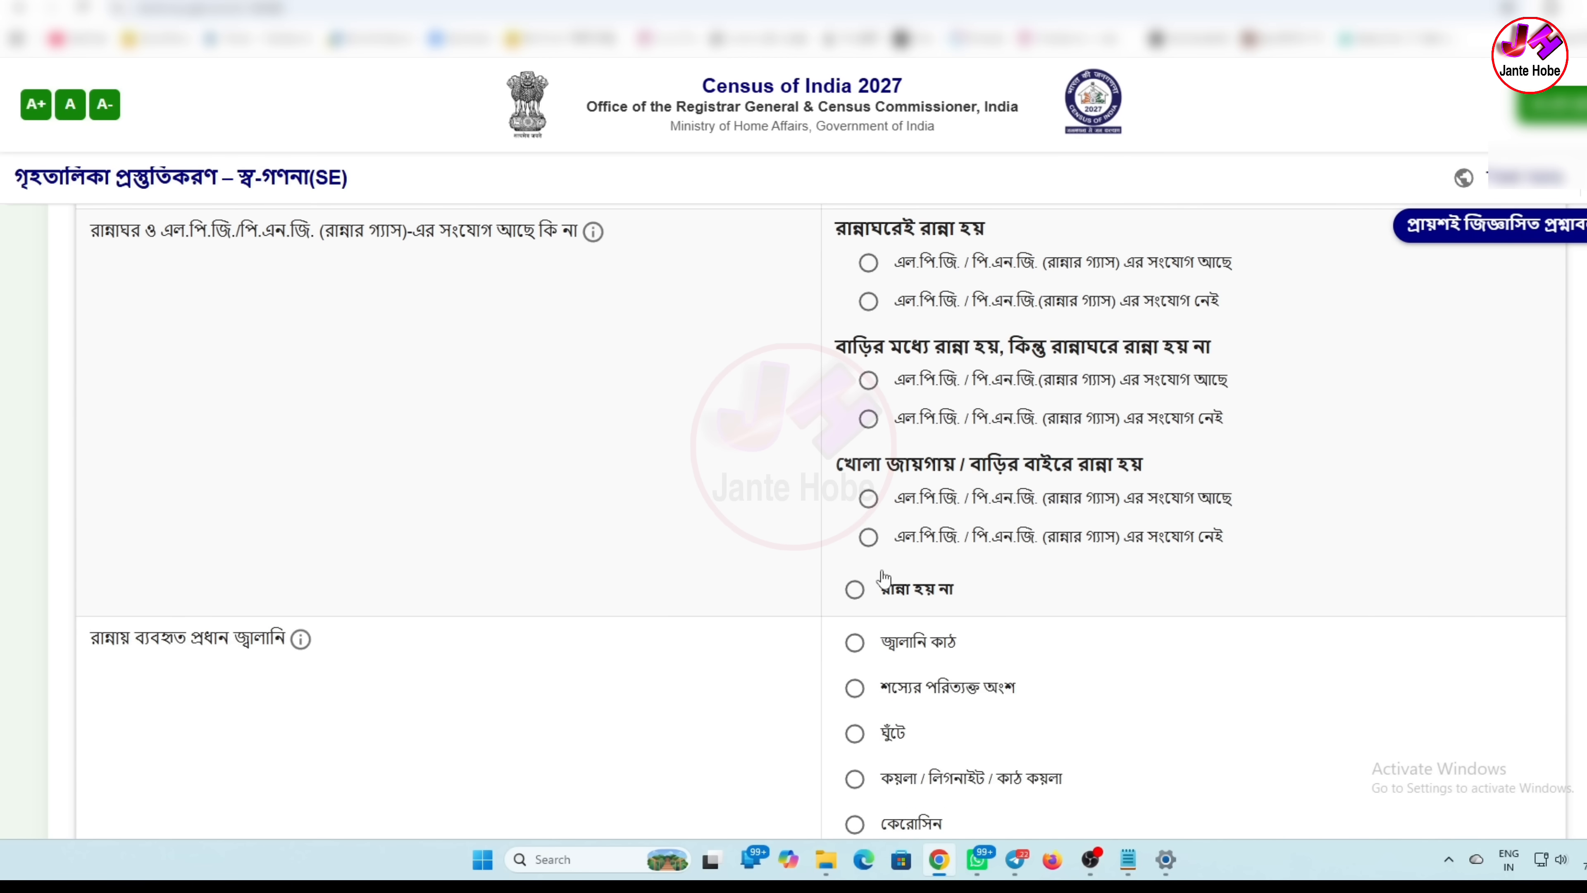
scroll(689, 536, "up", 1)
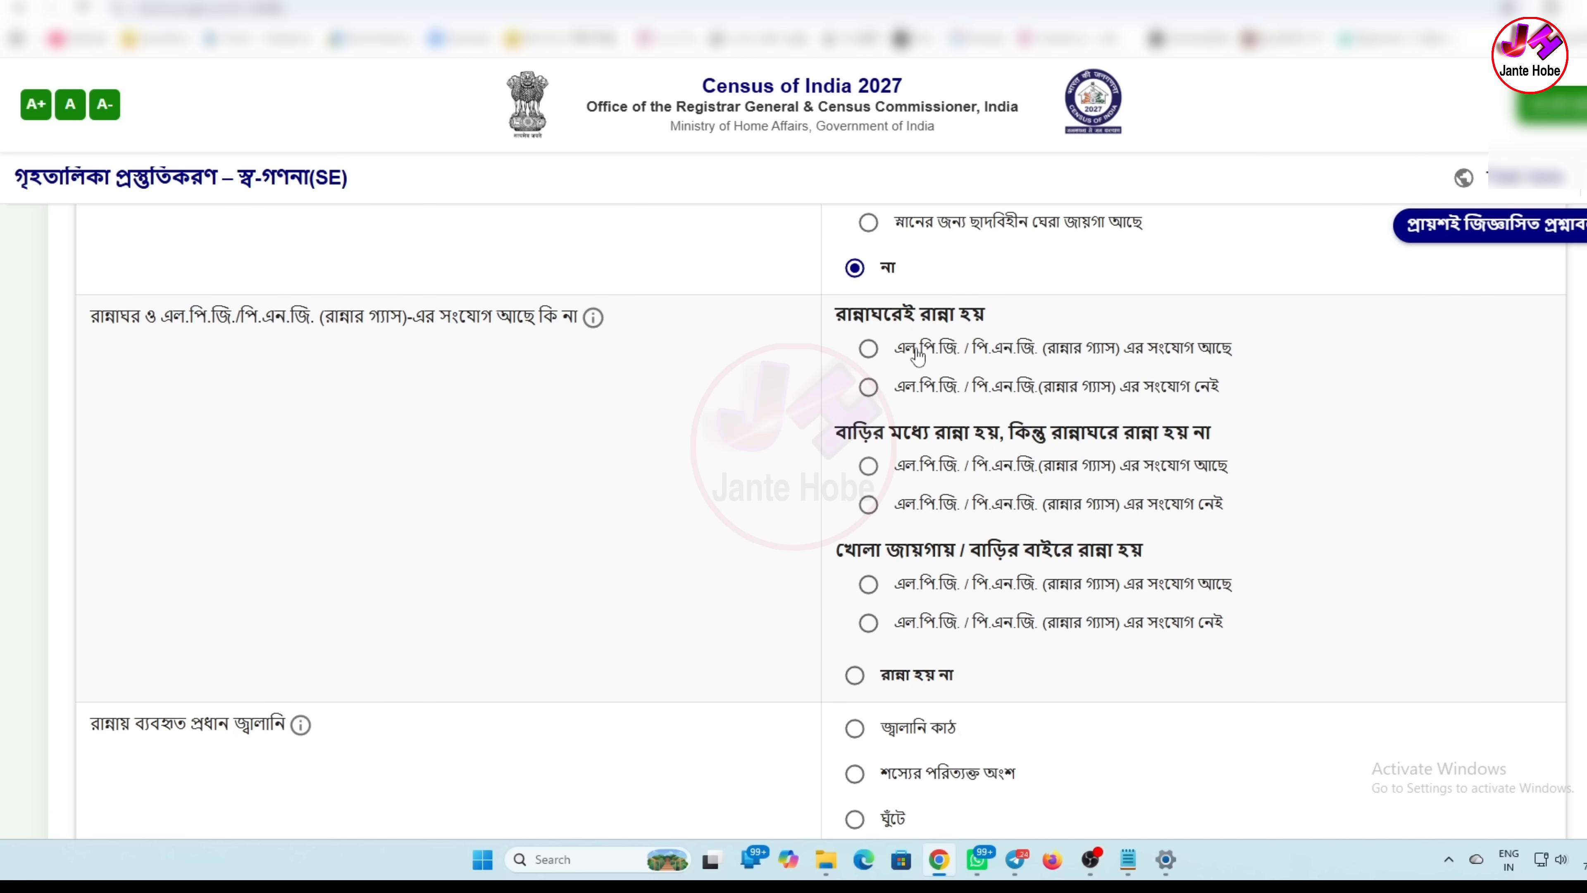
left_click(868, 349)
Step: Try the no-kitchen, outdoor and no-cooking (রান্না হয় না) options, and return to cooking in the kitchen with an LPG/PNG connection
left_click_drag(837, 436, 1223, 442)
left_click(1225, 440)
left_click(870, 467)
left_click(869, 504)
left_click_drag(834, 550, 1163, 550)
left_click(1184, 550)
left_click(868, 584)
left_click(868, 623)
left_click(854, 675)
left_click(868, 348)
Step: Set the main cooking fuel to LPG/PNG (রান্নার গ্যাস), then save the amenities section and confirm proceeding
scroll(641, 528, "down", 4)
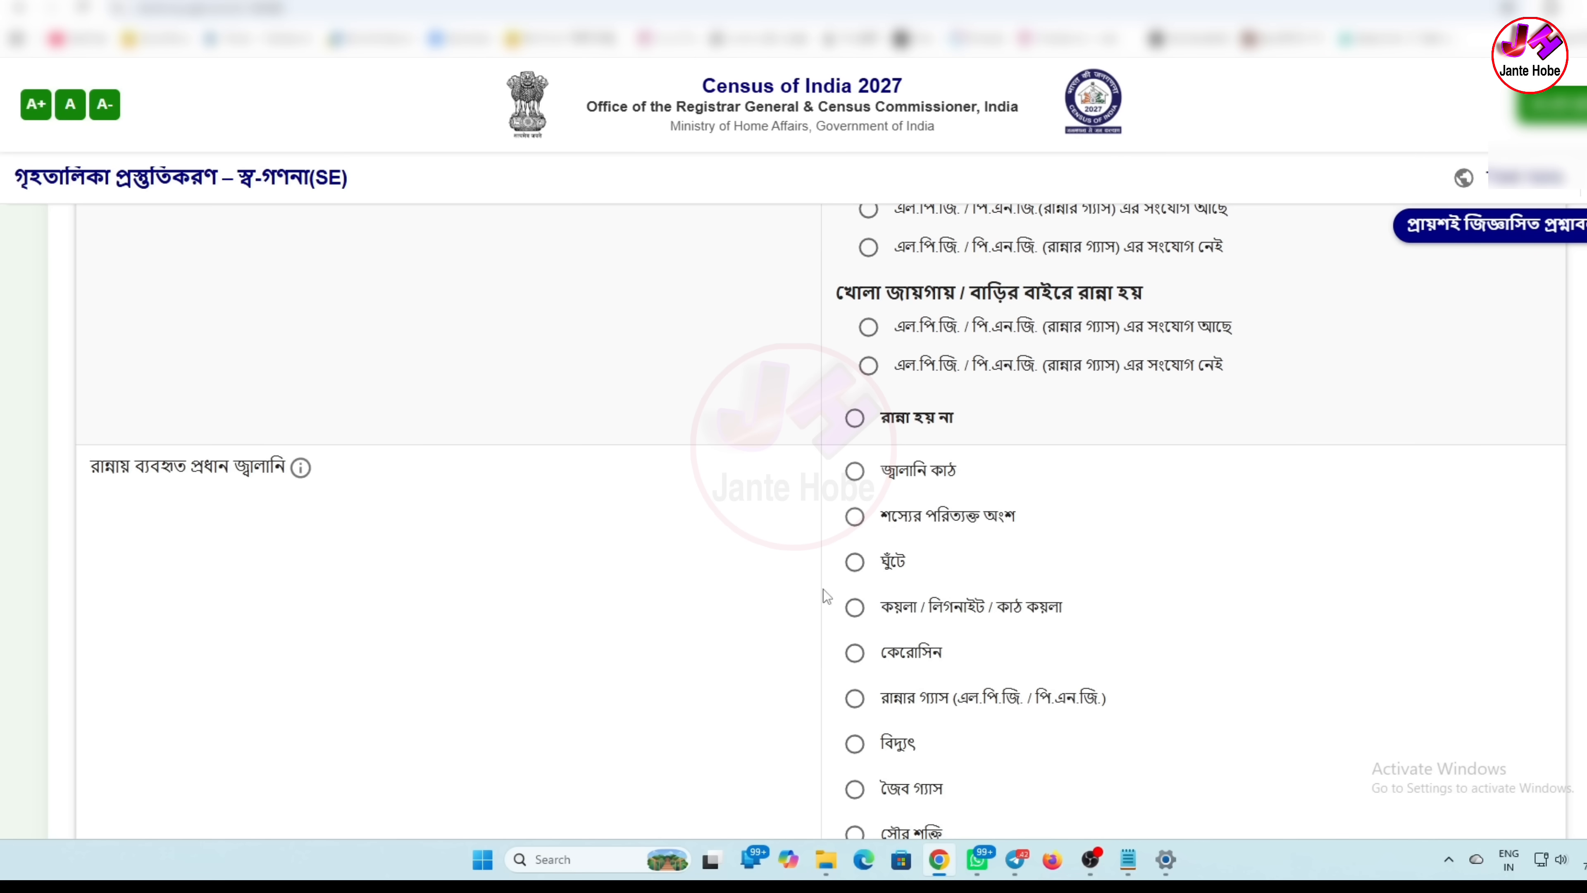
scroll(1206, 570, "down", 1)
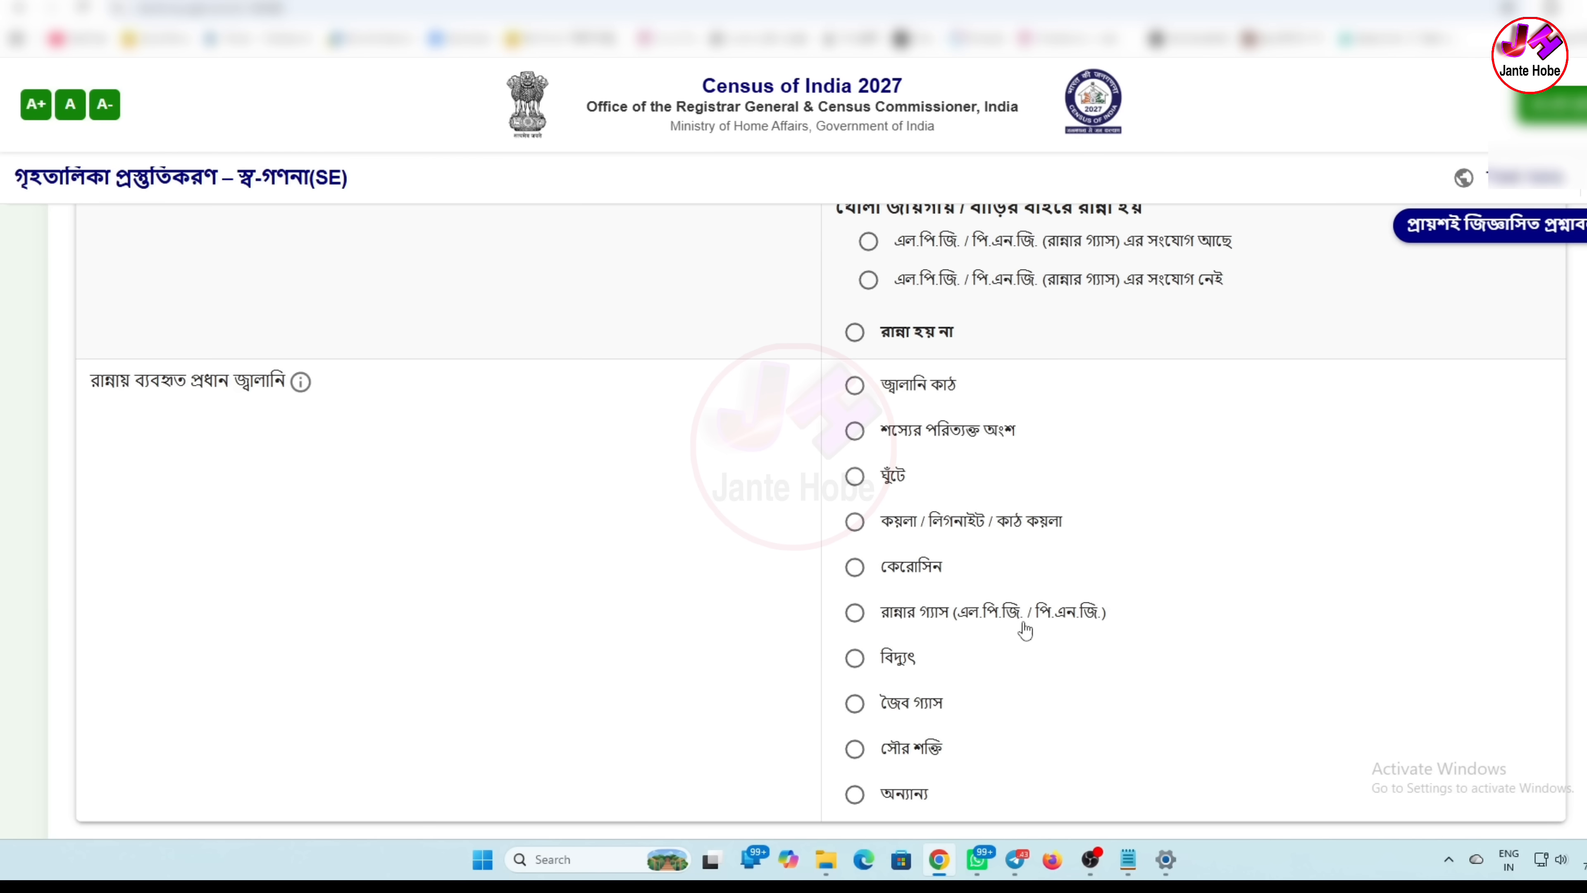
left_click(855, 613)
scroll(1025, 615, "down", 2)
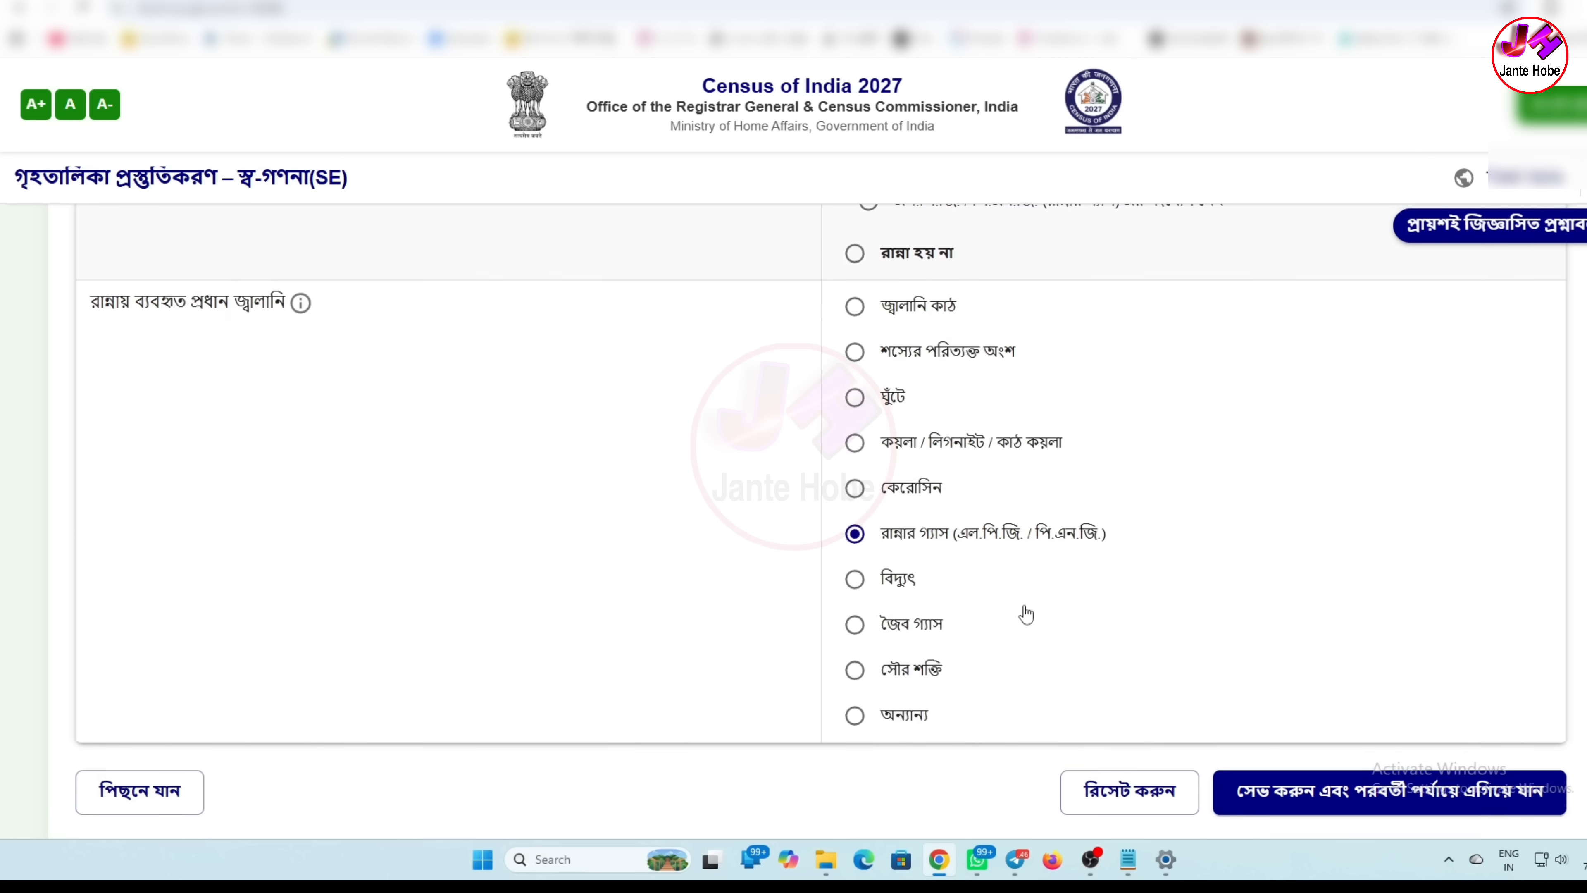
left_click(1381, 794)
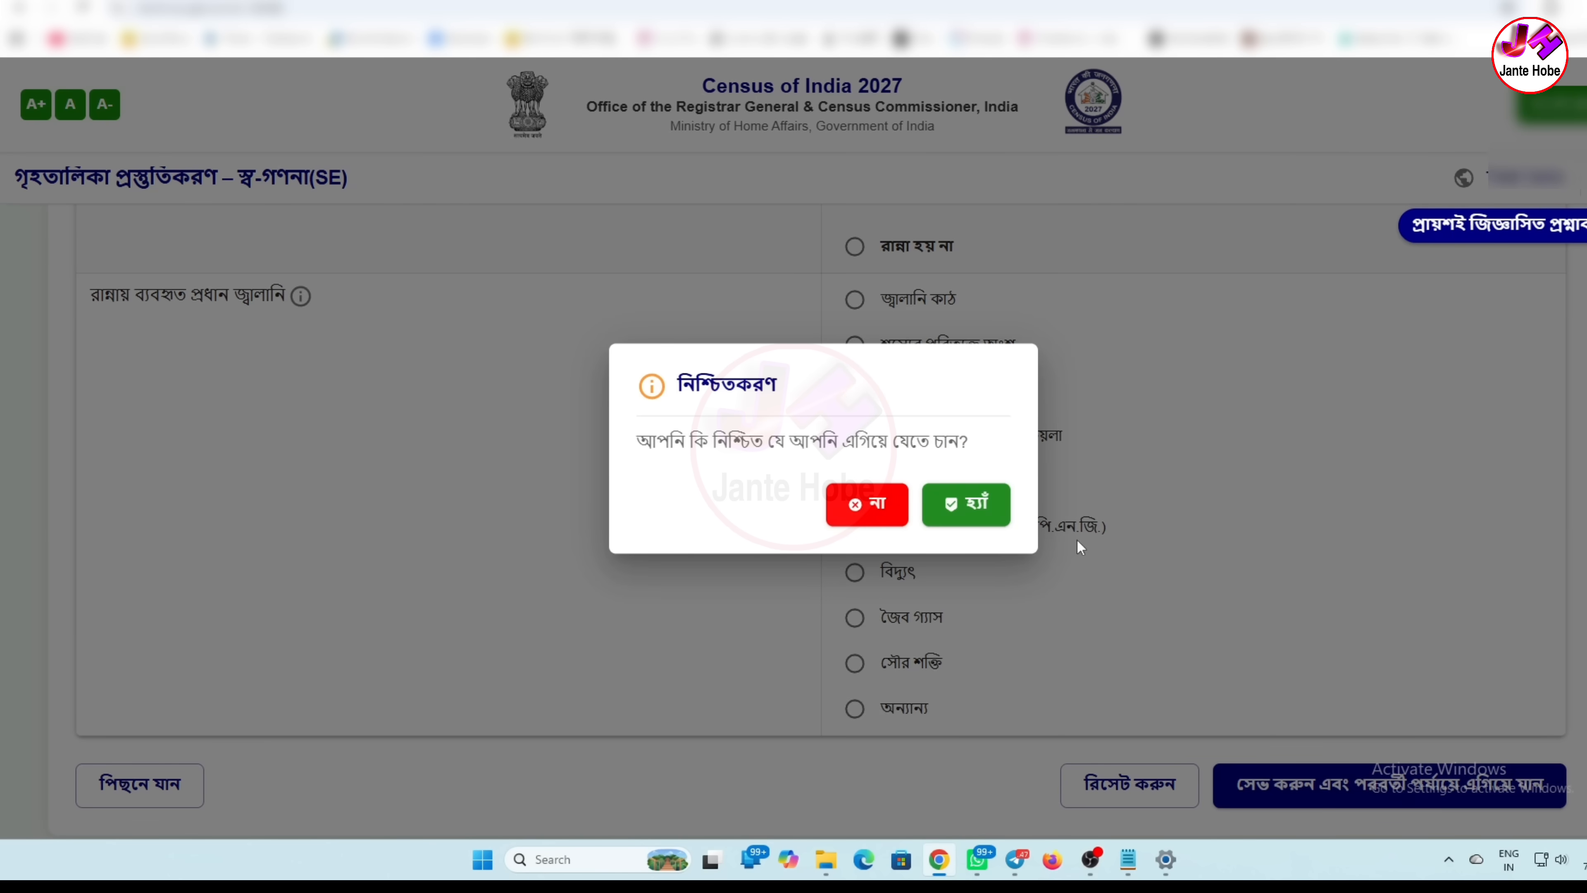
left_click(969, 506)
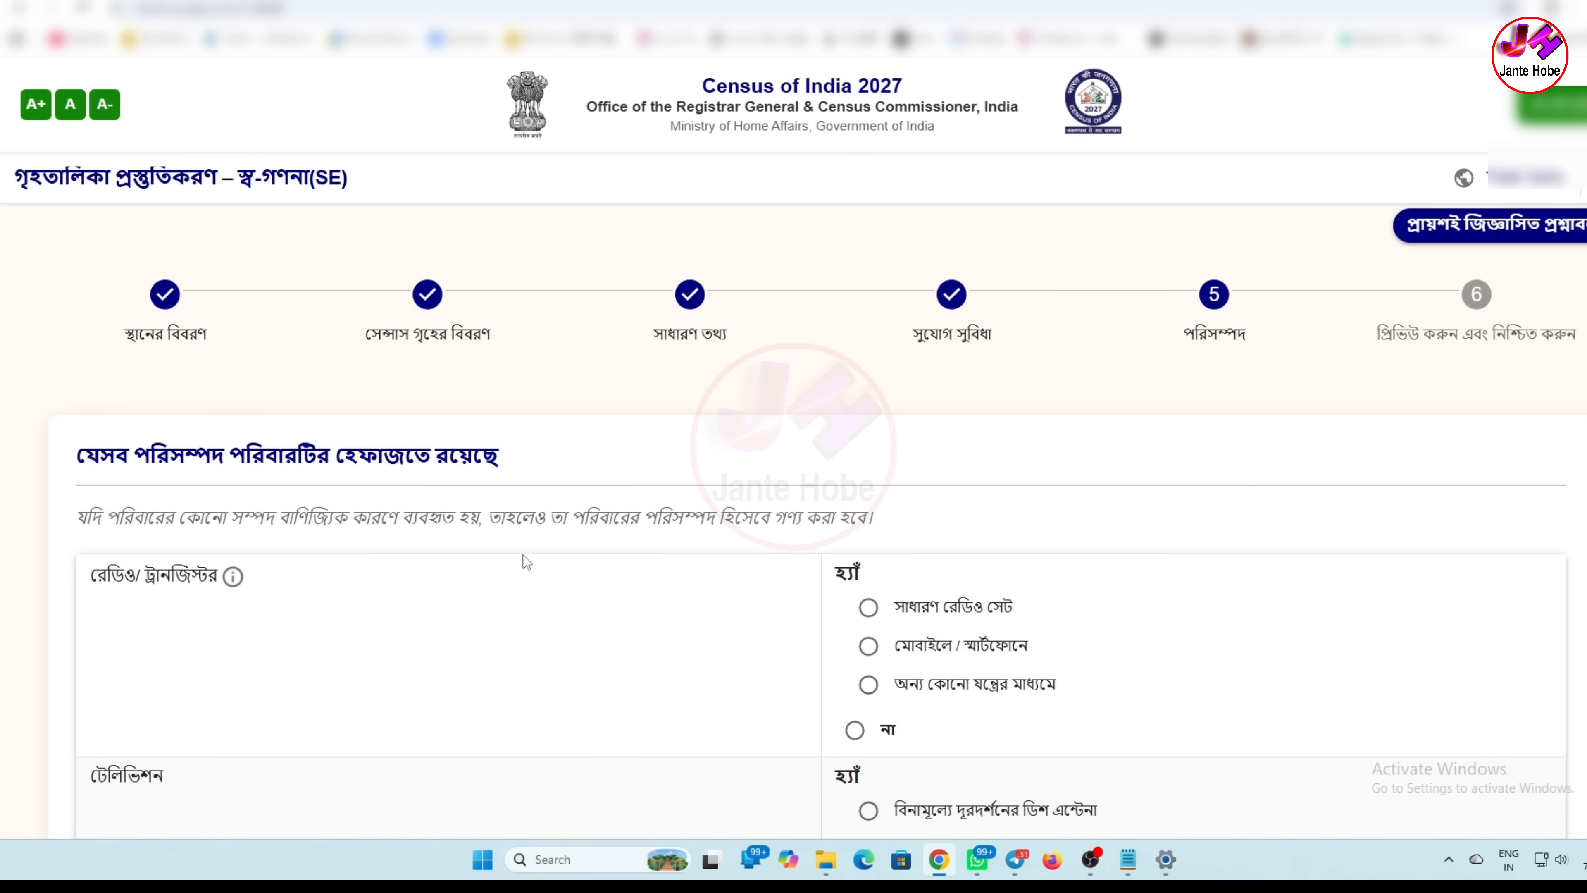
Step: Set radio/transistor ownership to No (না) after trying the smartphone, ordinary radio set and other device options
scroll(523, 555, "down", 3)
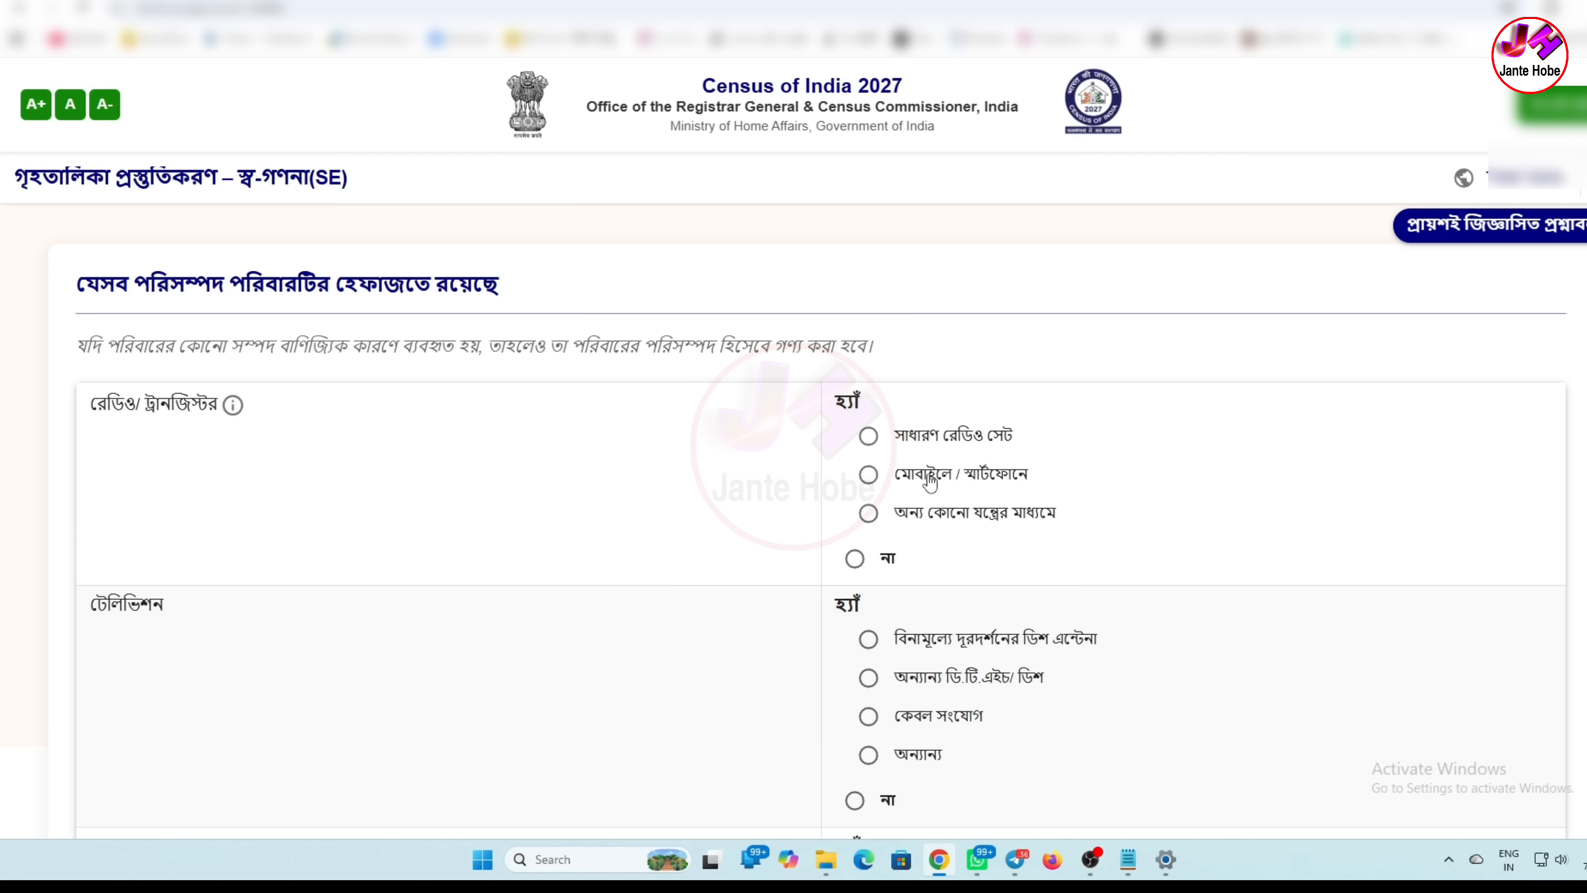
left_click(868, 477)
left_click(870, 438)
left_click(875, 518)
left_click(855, 559)
scroll(350, 576, "down", 3)
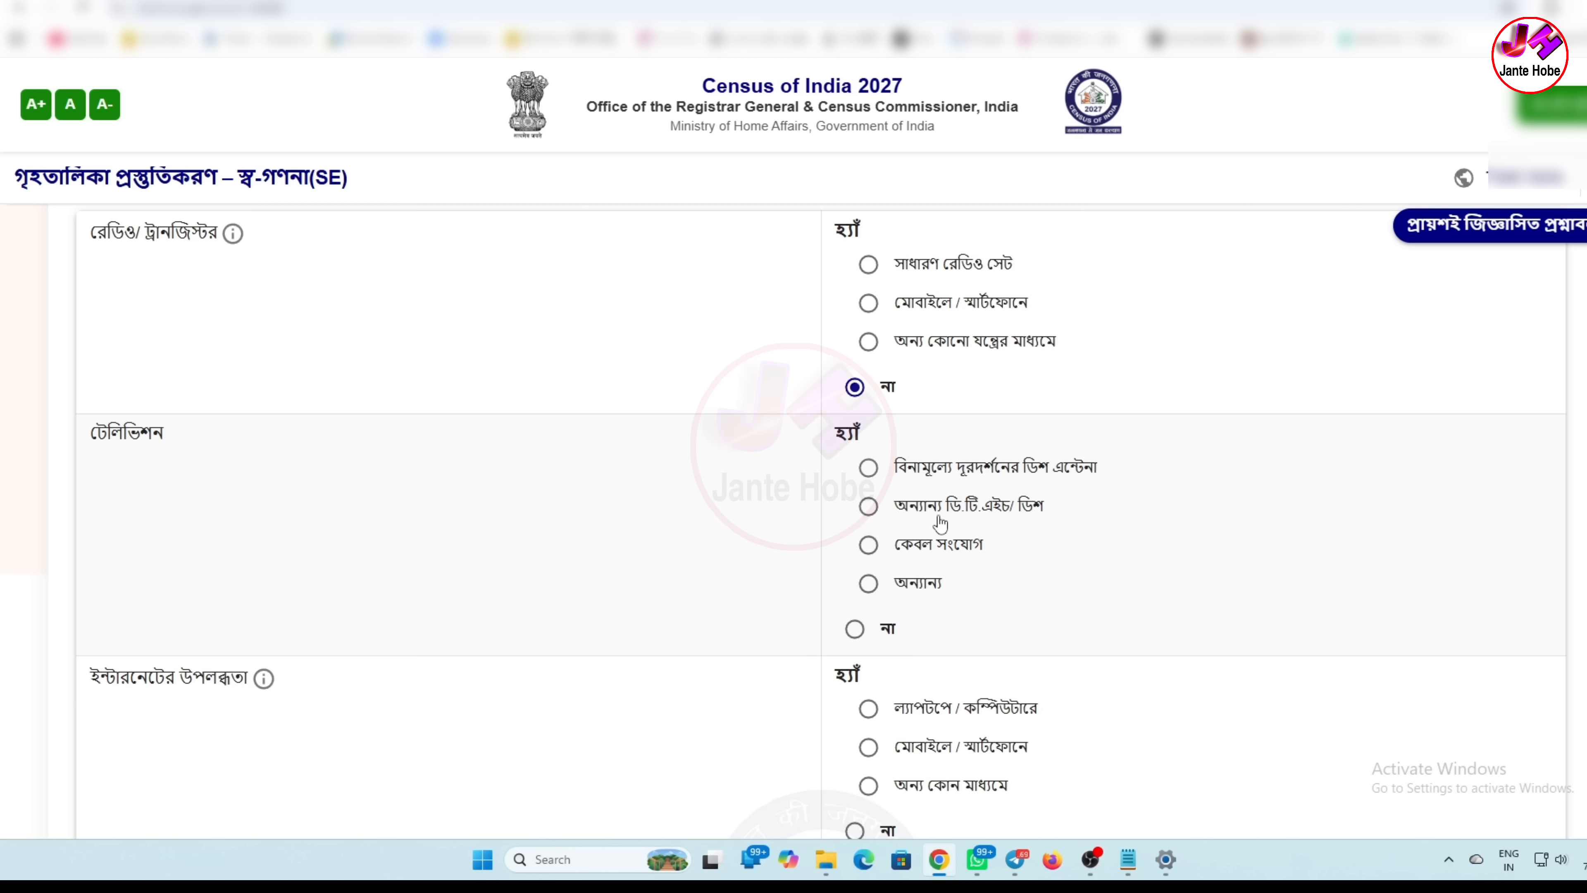
Step: Set television and internet availability to No (না) after trying the other DTH/dish, mobile/smartphone, laptop/computer and other-means options
left_click(868, 506)
left_click(854, 629)
scroll(1094, 608, "down", 3)
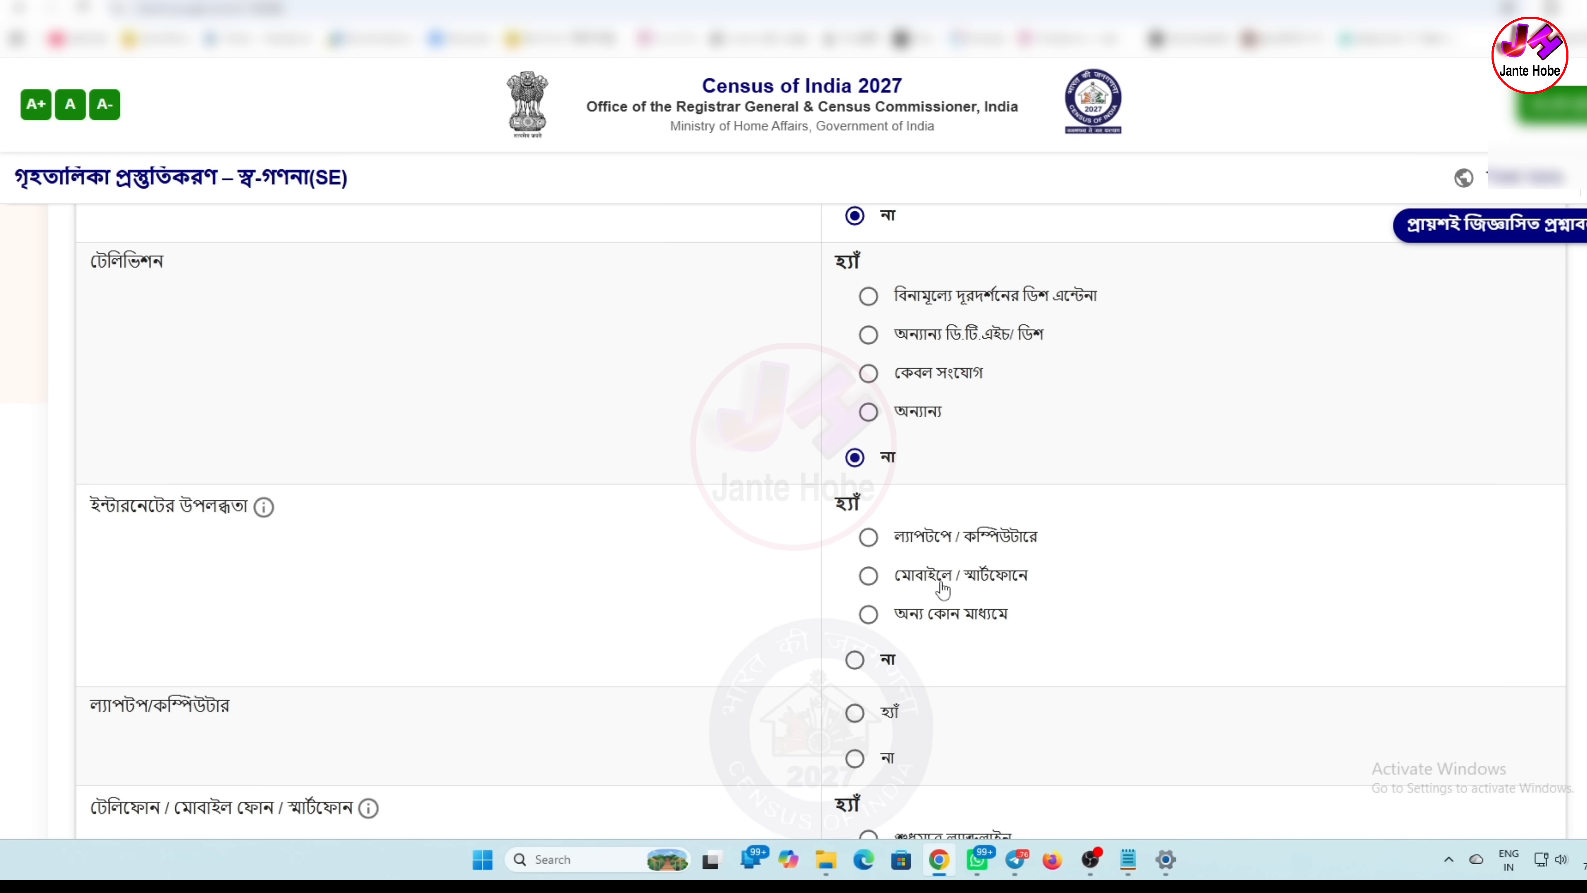
left_click(870, 577)
left_click(911, 549)
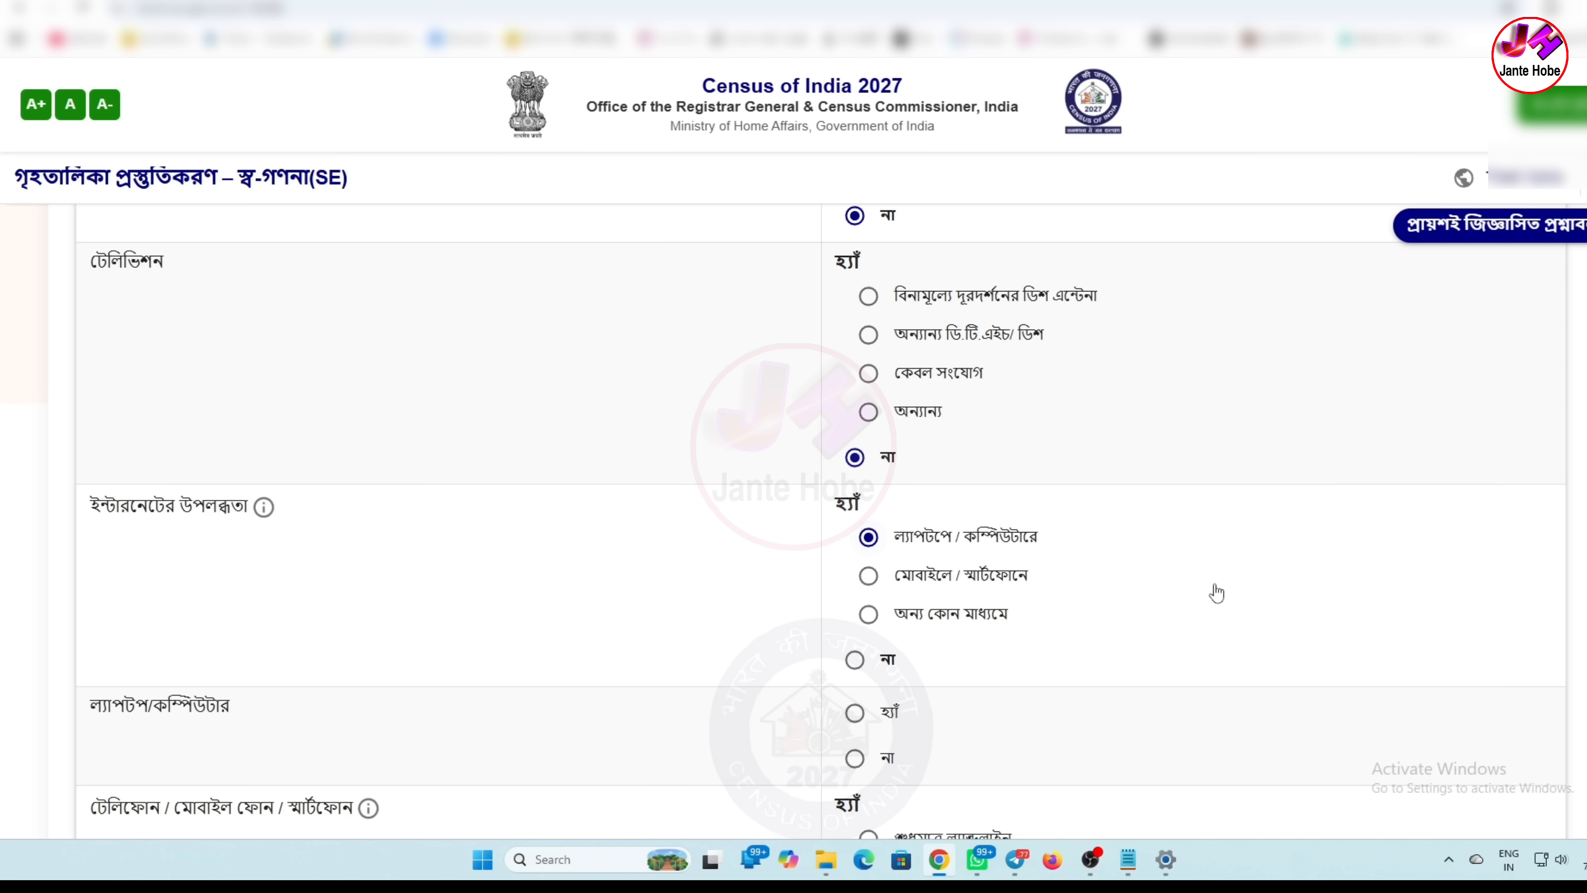
left_click(868, 613)
left_click(854, 660)
Step: Set laptop/computer to No (না), and telephone/mobile/smartphone to No (না) after trying the landline-only, smartphone and both (উভয়ই) options
scroll(651, 645, "down", 4)
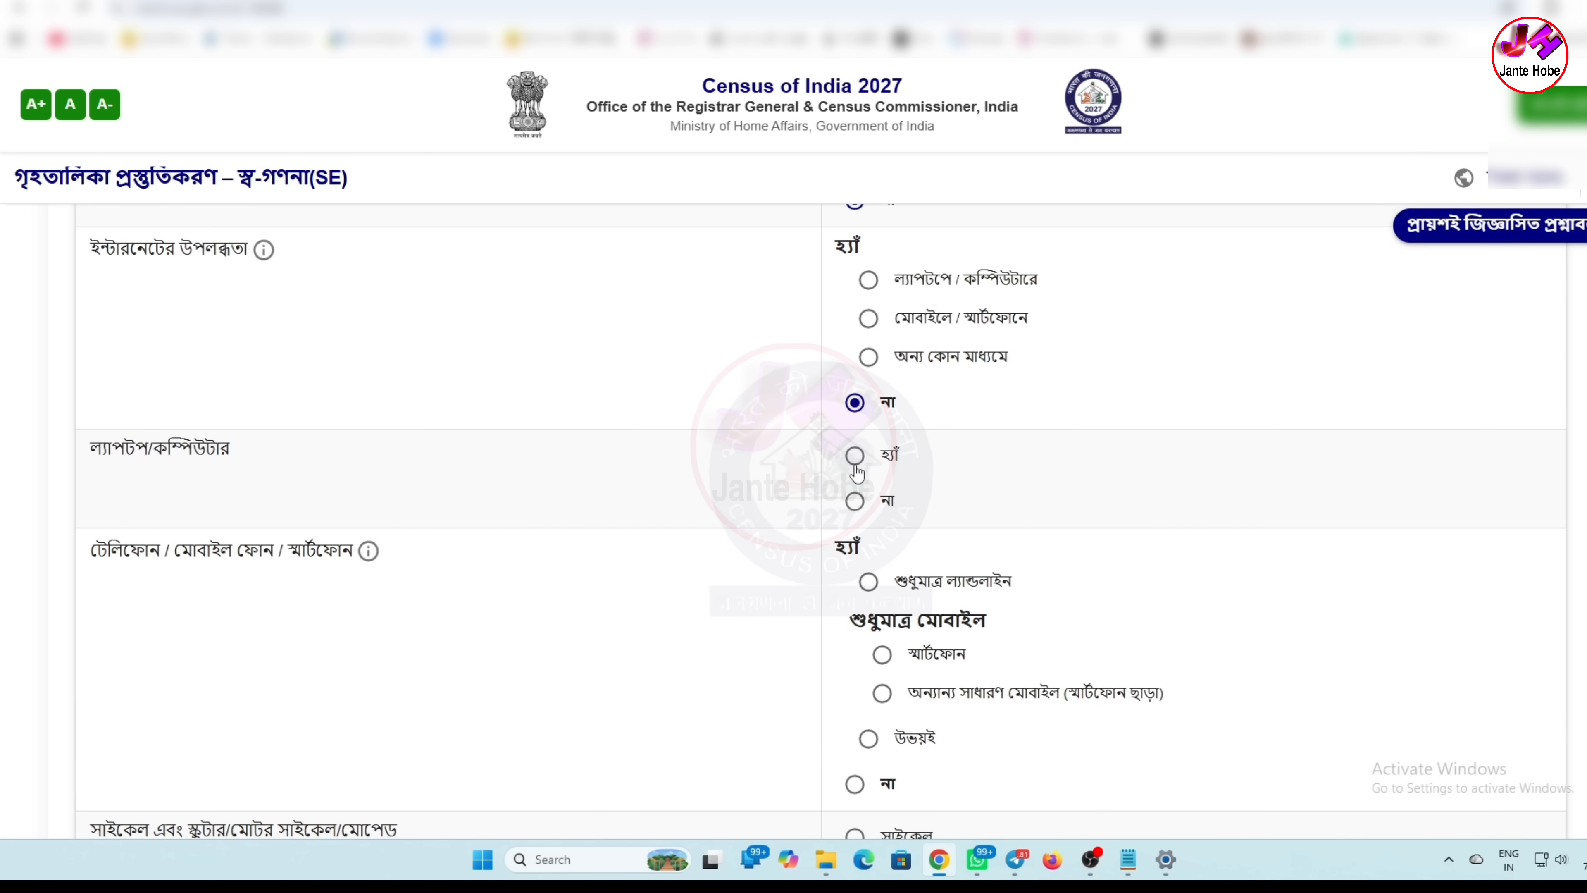
left_click(855, 502)
scroll(806, 616, "down", 1)
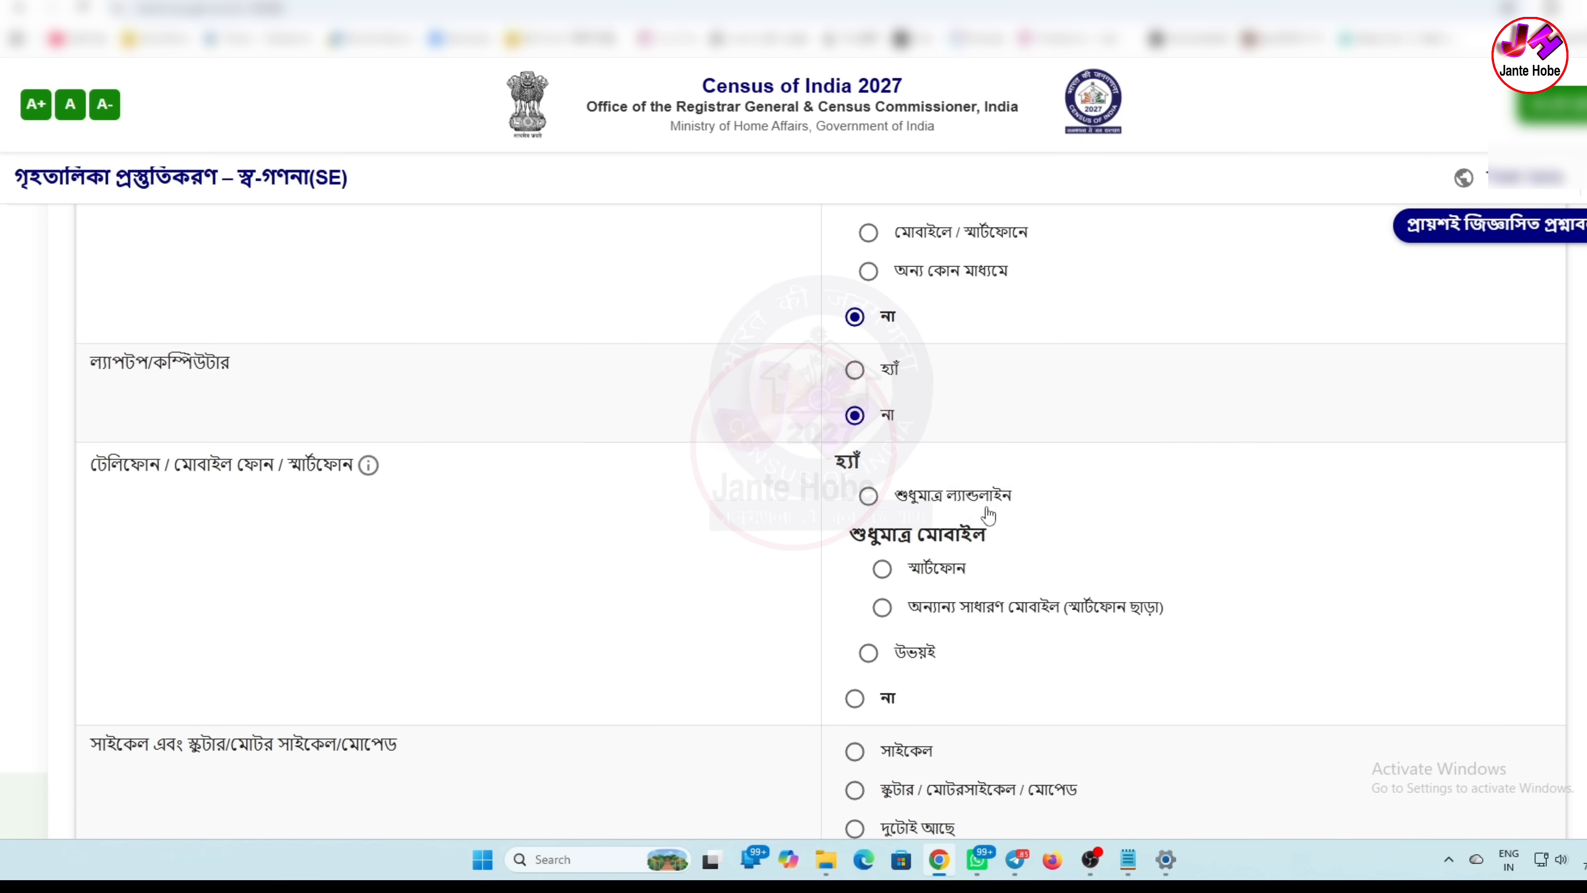
left_click(868, 497)
left_click(884, 570)
scroll(973, 590, "down", 1)
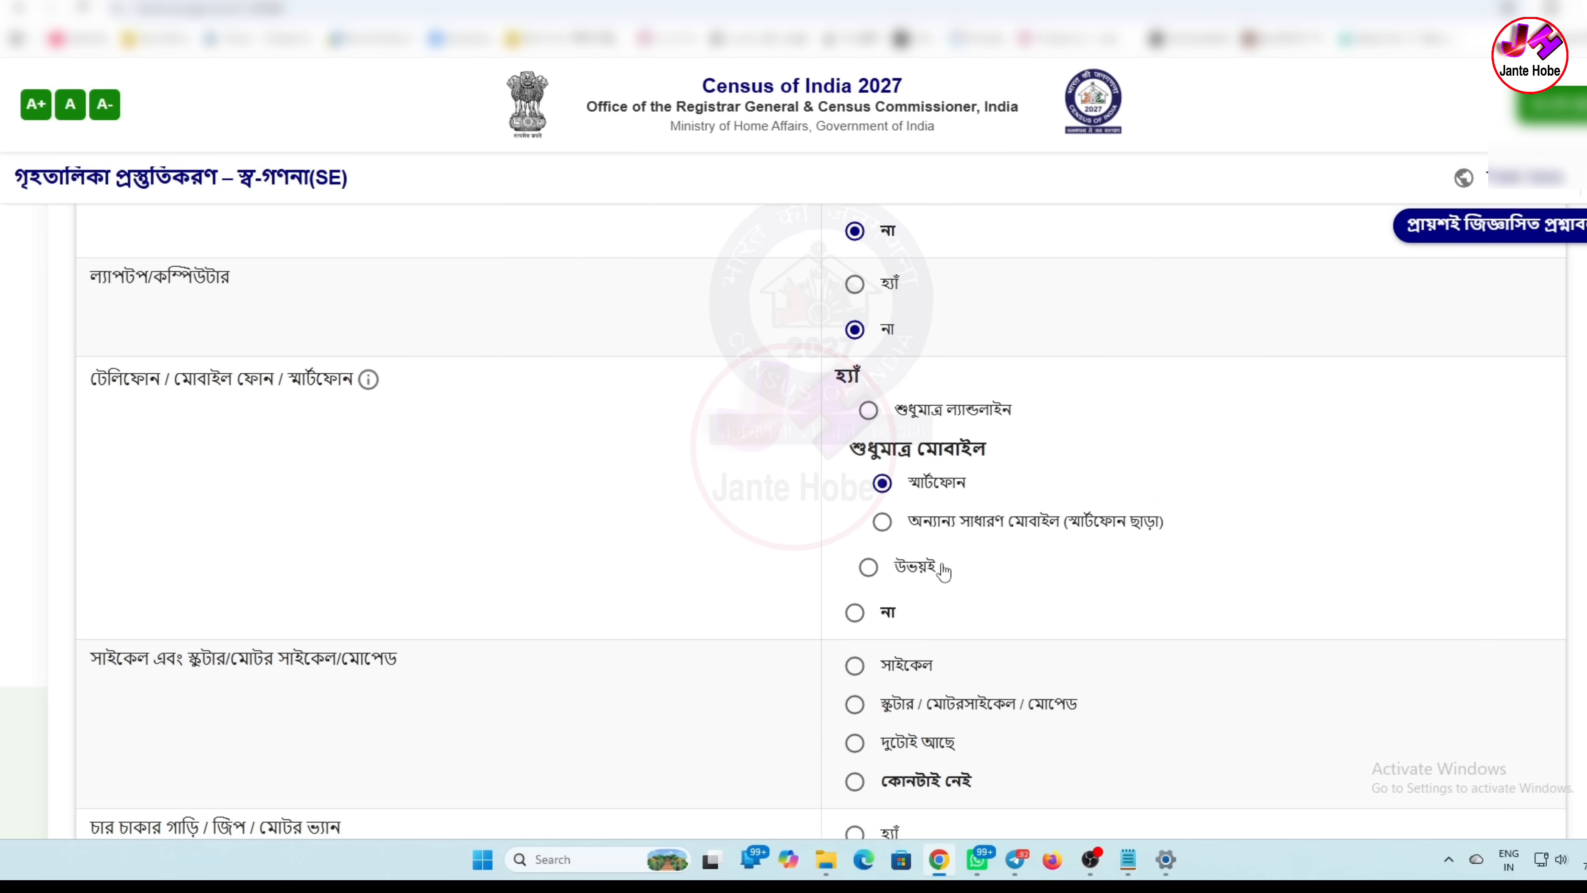
left_click(875, 567)
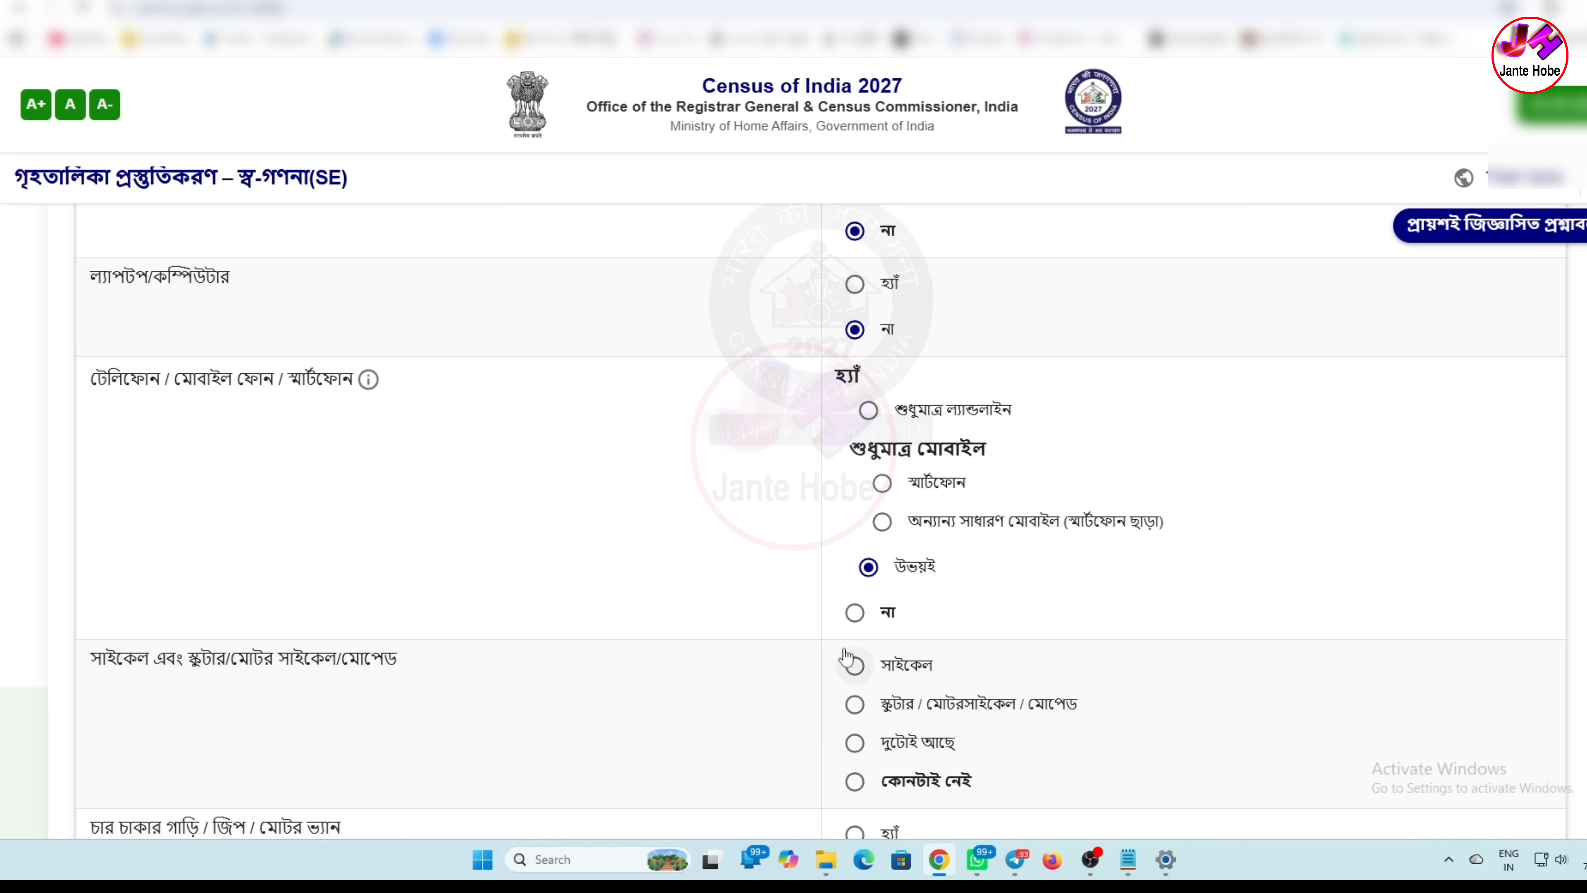
left_click(855, 614)
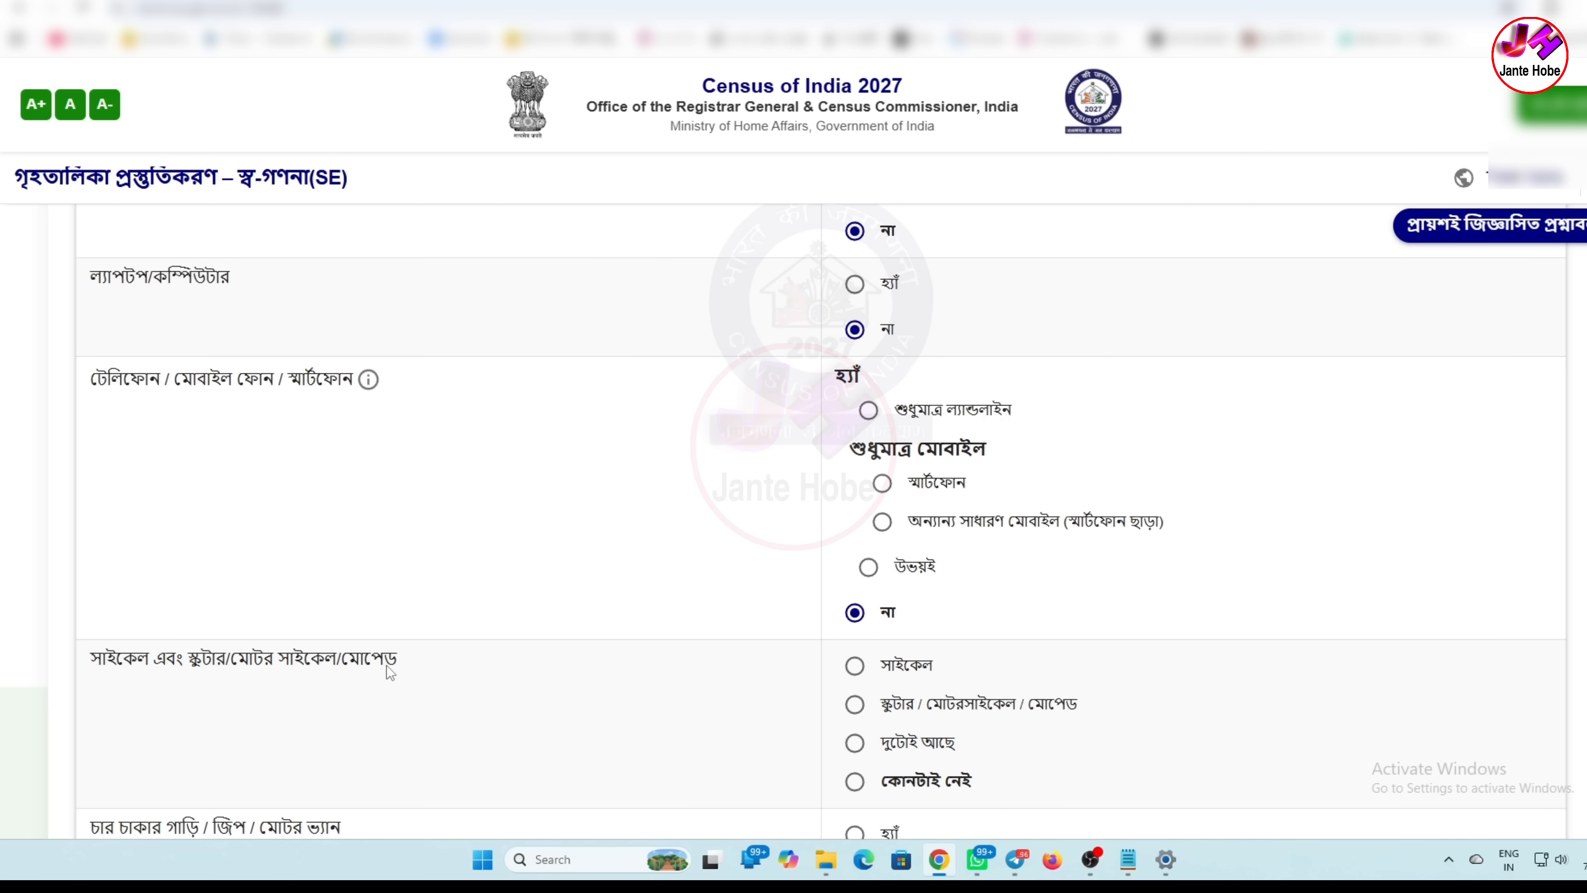
Step: Try each bicycle and scooter/motorcycle option, settle on neither (কোনটাই নেই), and set car/jeep/motor van ownership to No (না)
scroll(387, 665, "down", 5)
scroll(250, 454, "up", 1)
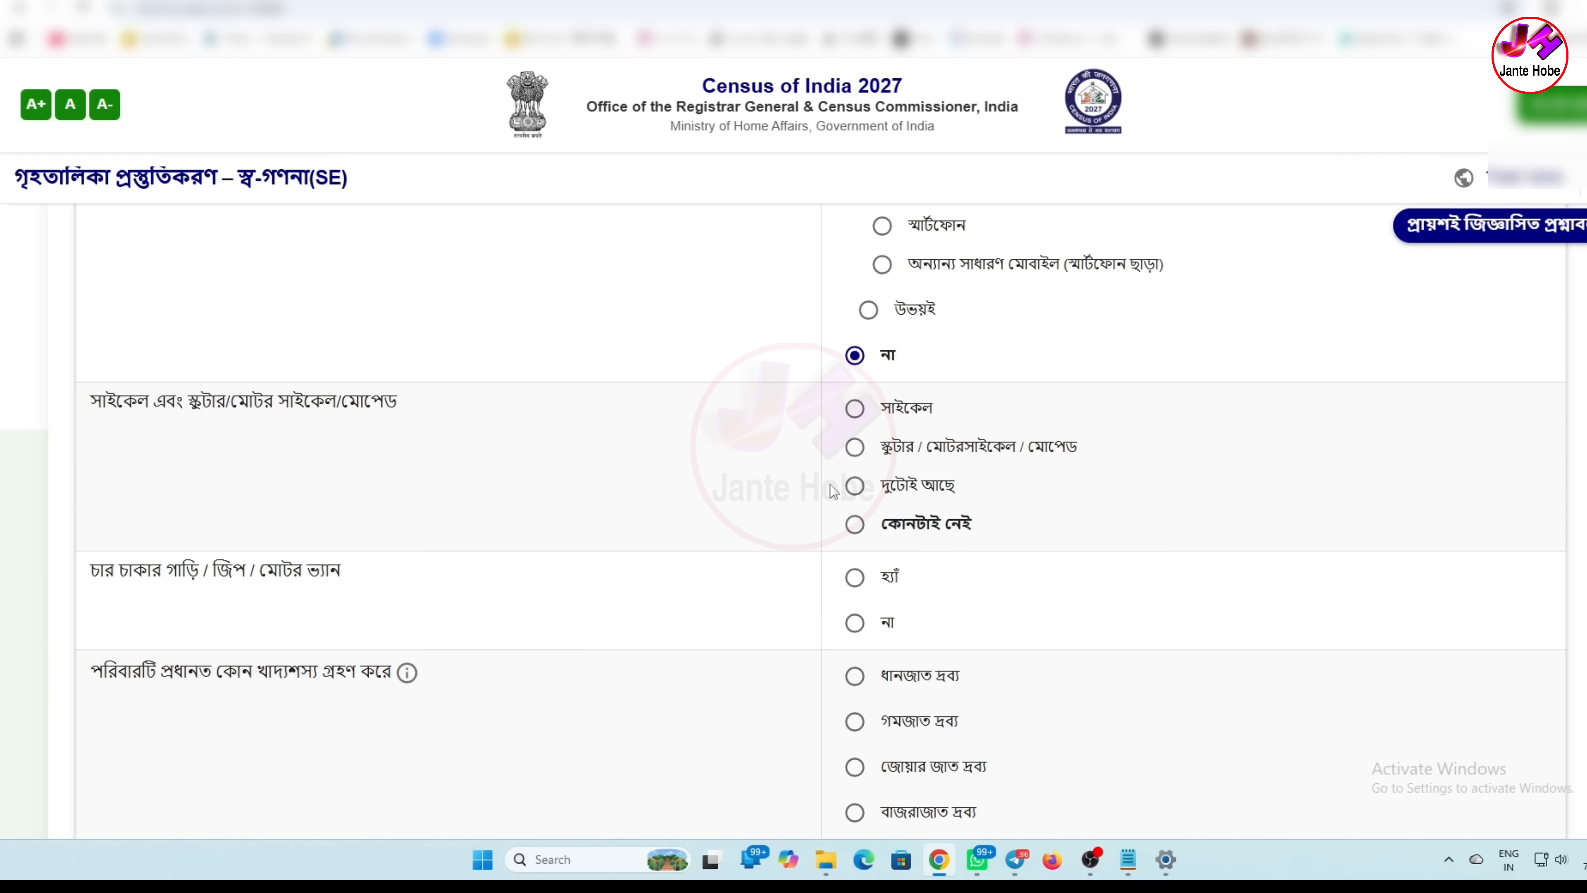
left_click(856, 411)
left_click(856, 449)
left_click(856, 490)
left_click(855, 526)
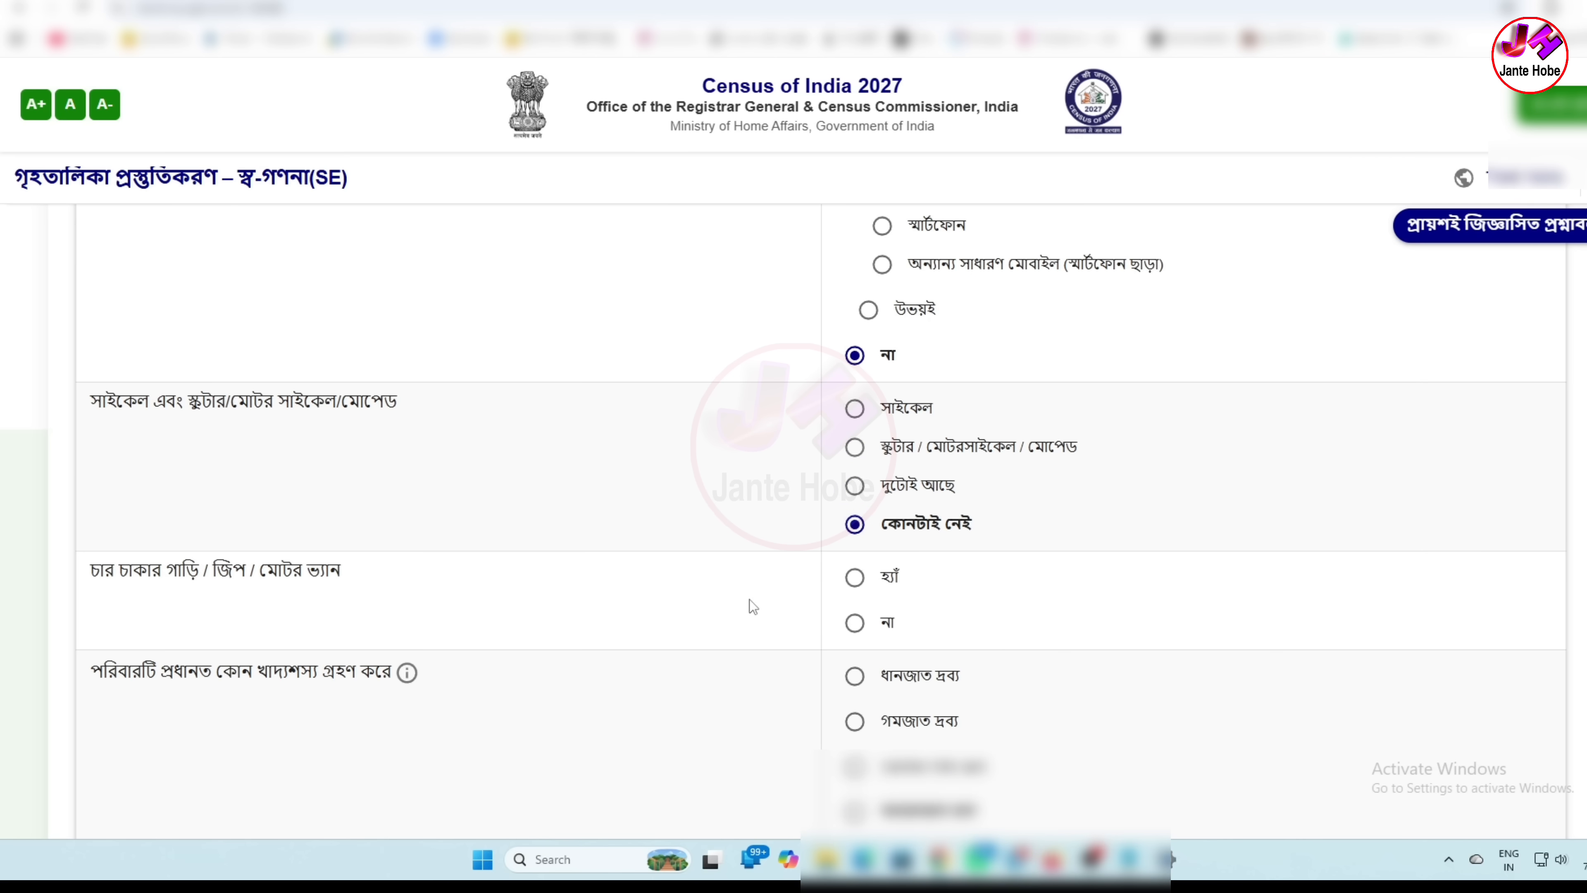
left_click(855, 623)
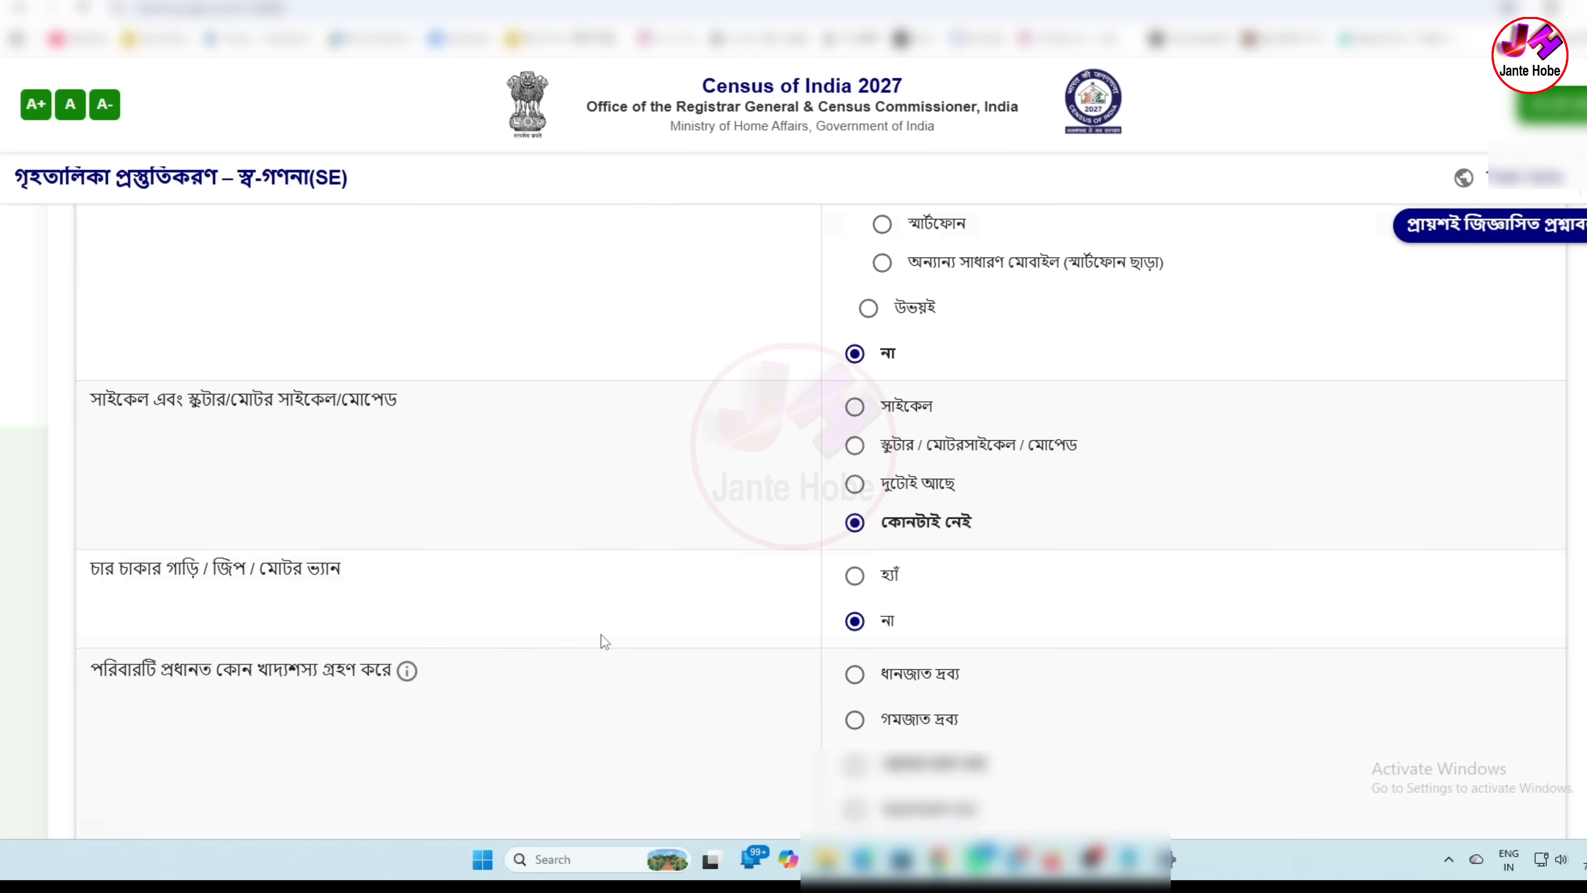
Step: Set the household's main cereal to rice products (ধানজাত দ্রব্য), then save the assets section and confirm proceeding
scroll(264, 543, "down", 3)
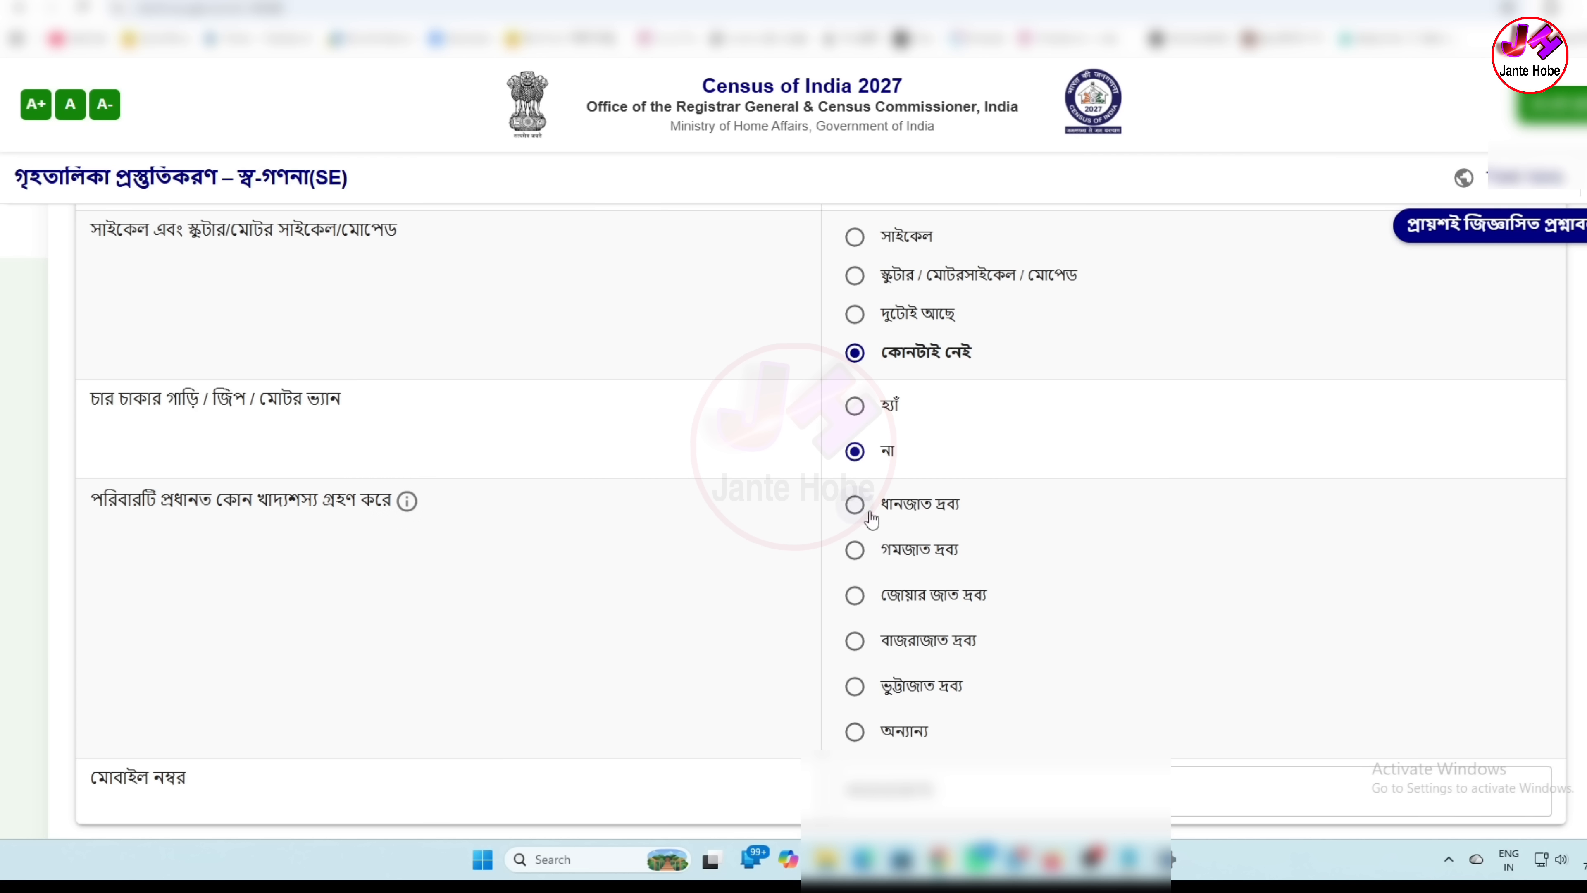
left_click(854, 507)
scroll(967, 800, "down", 2)
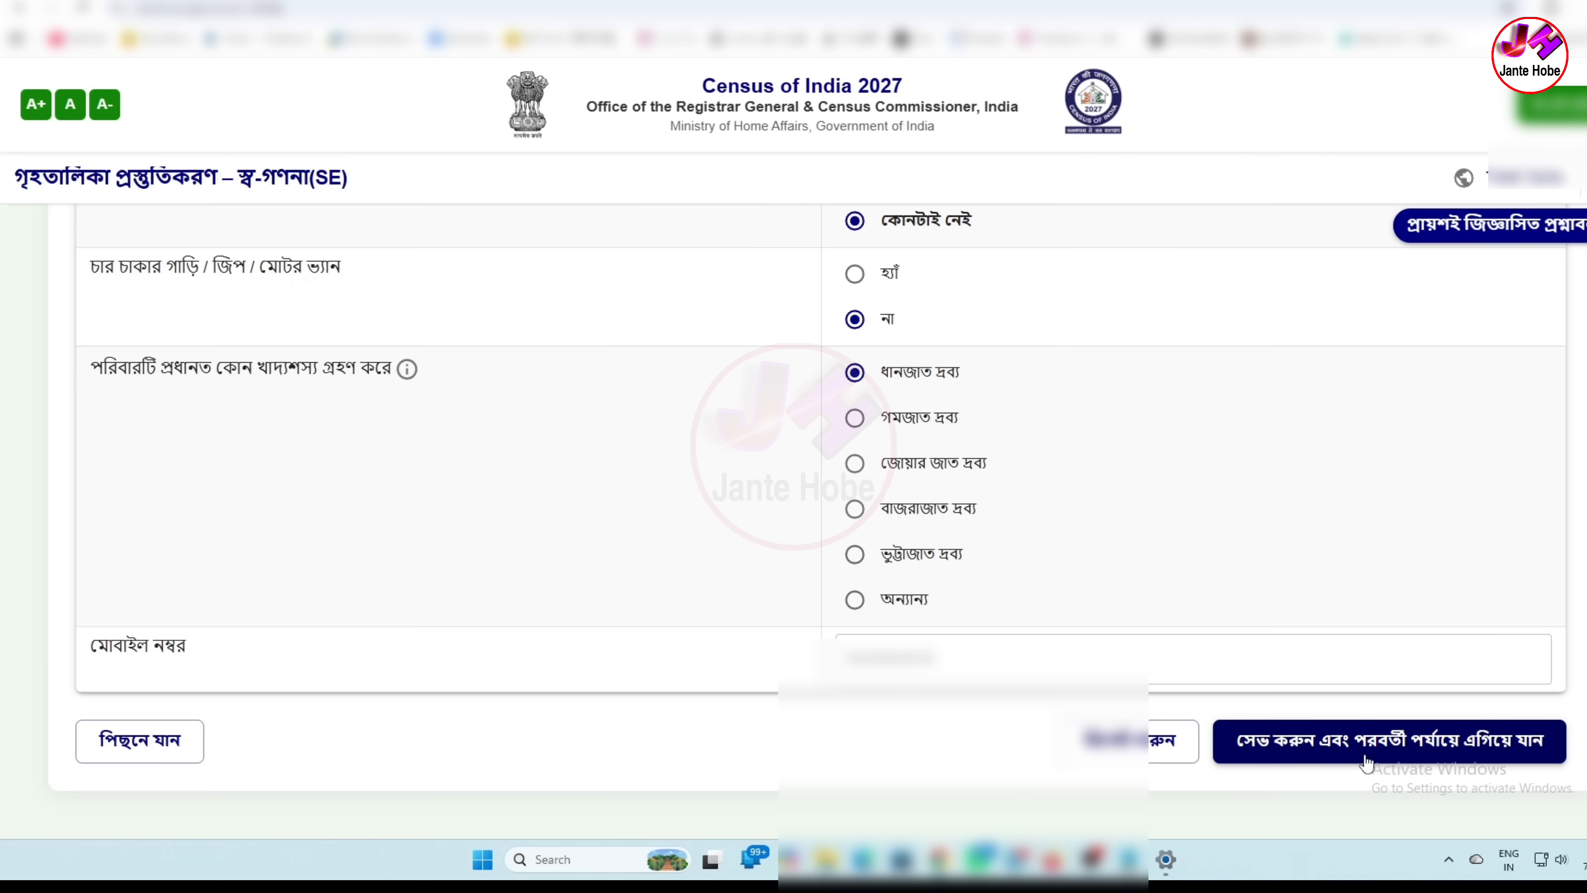
left_click(1443, 756)
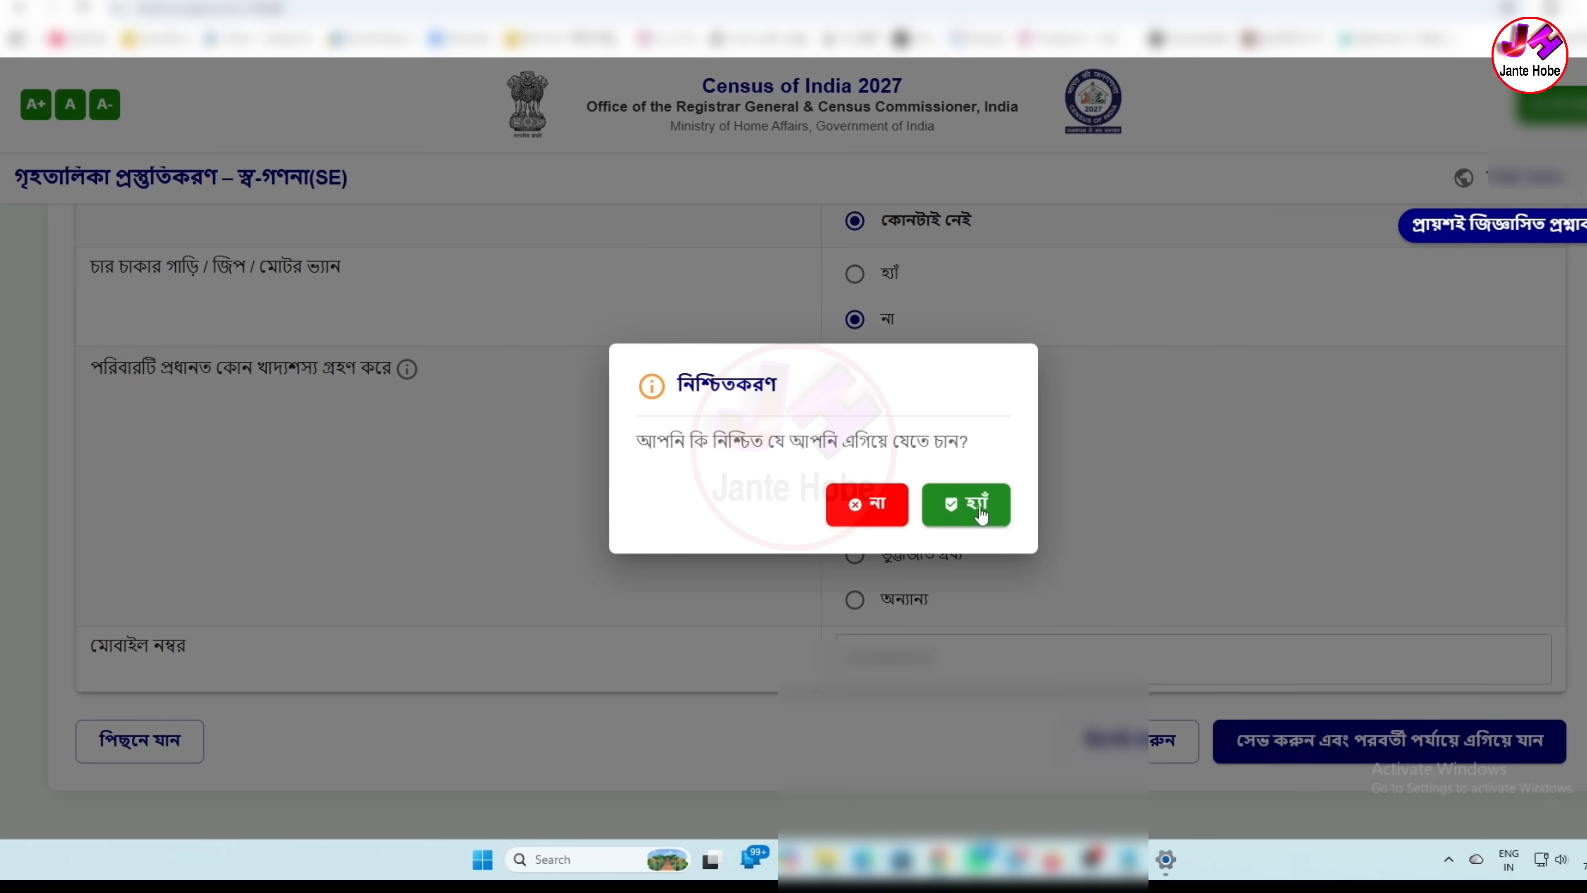
left_click(978, 512)
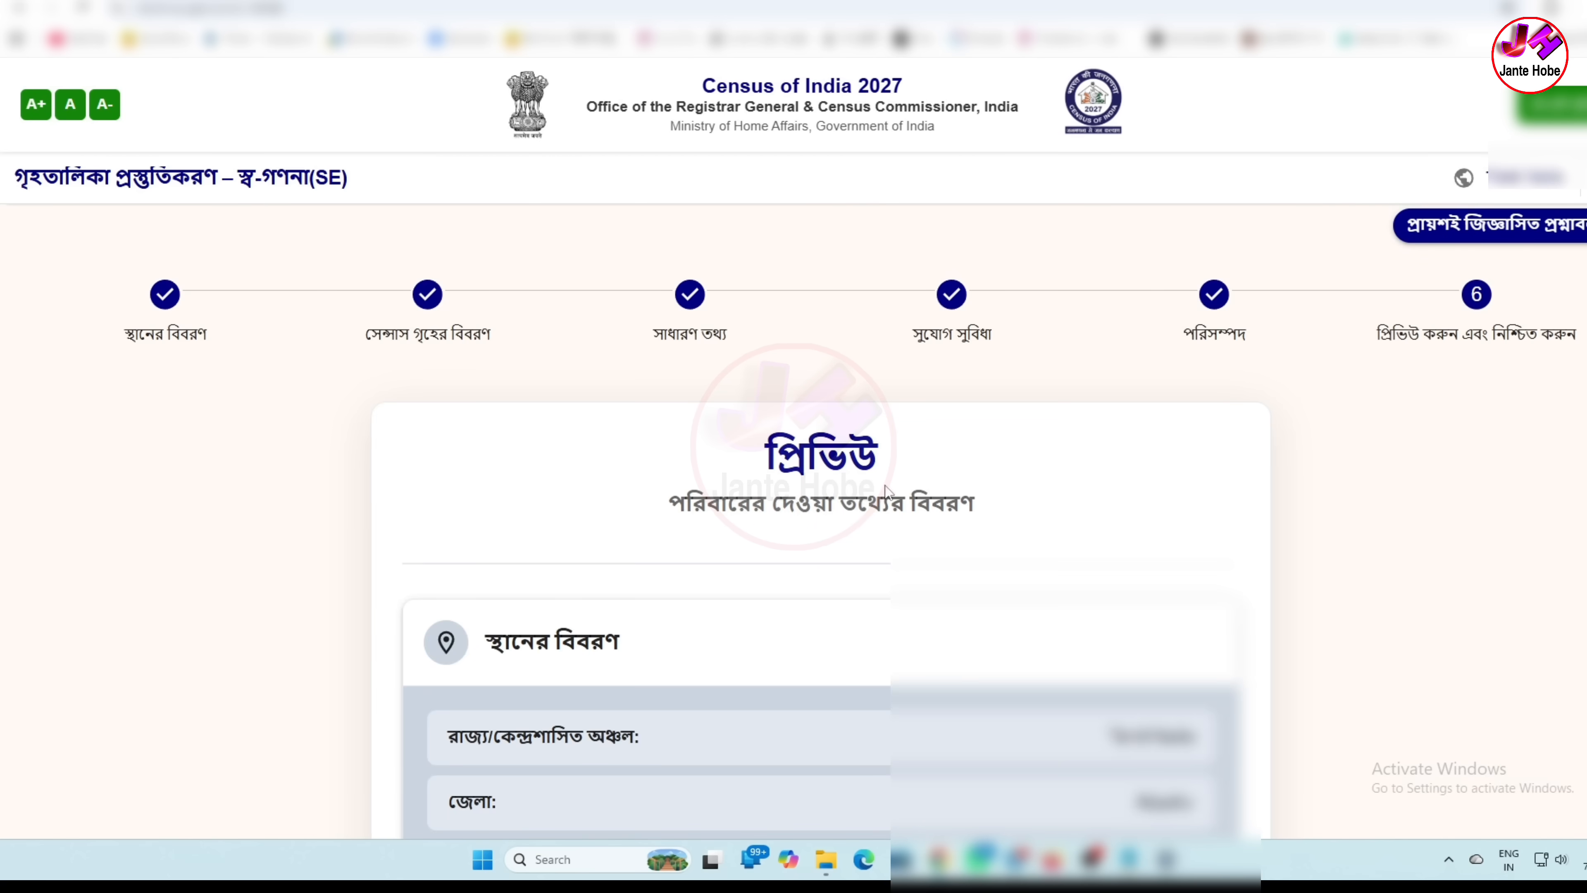
Step: Review the preview of the household's answers, from the location and census house details through the assets section
scroll(892, 531, "down", 15)
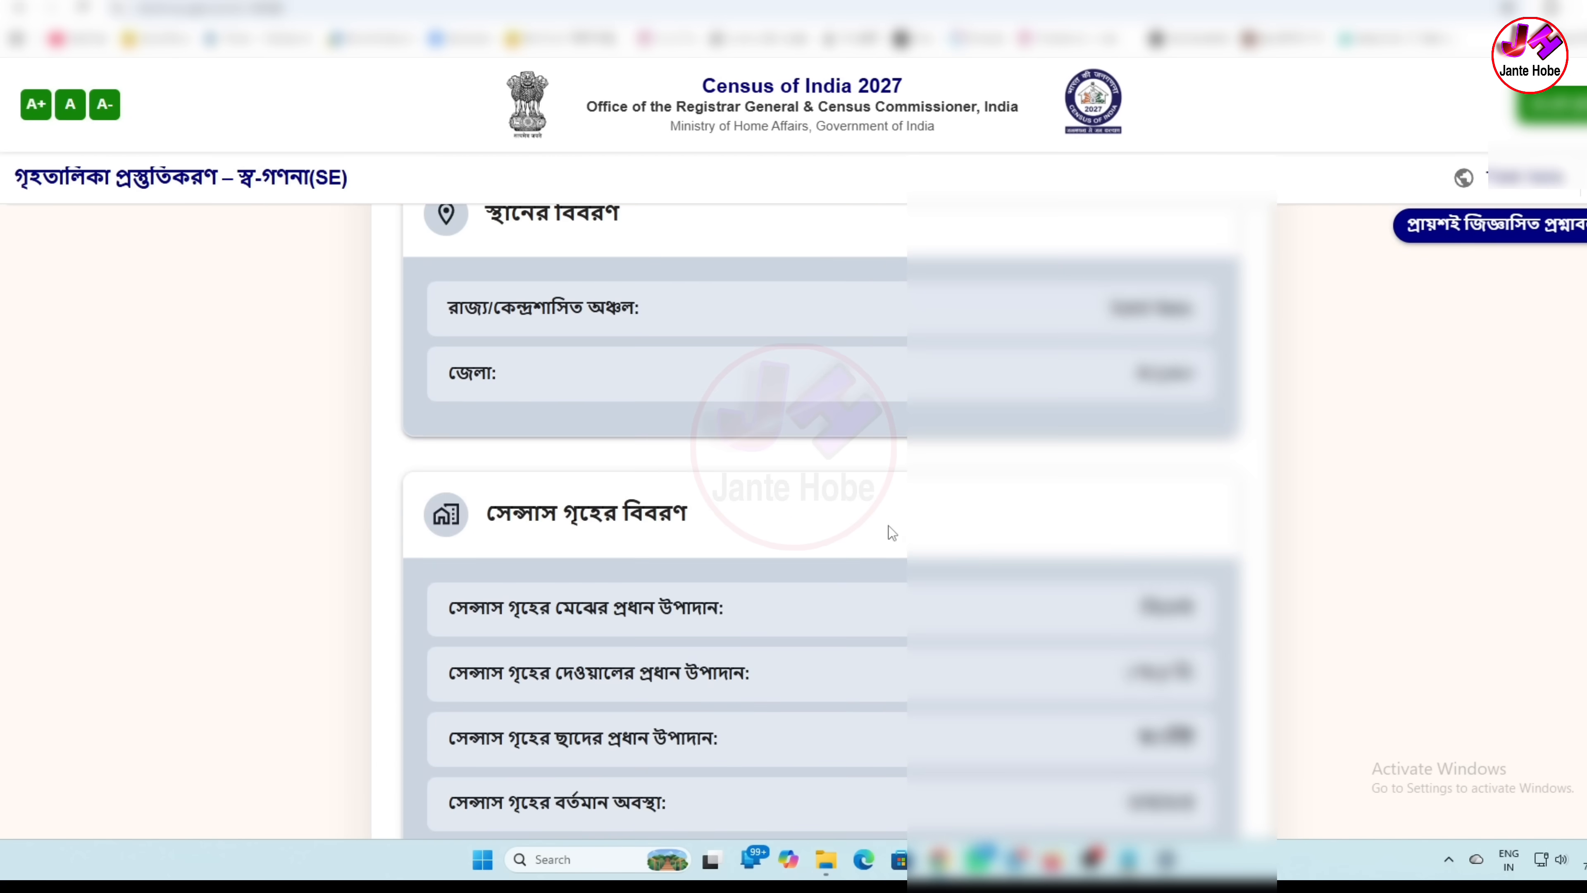
scroll(891, 533, "down", 12)
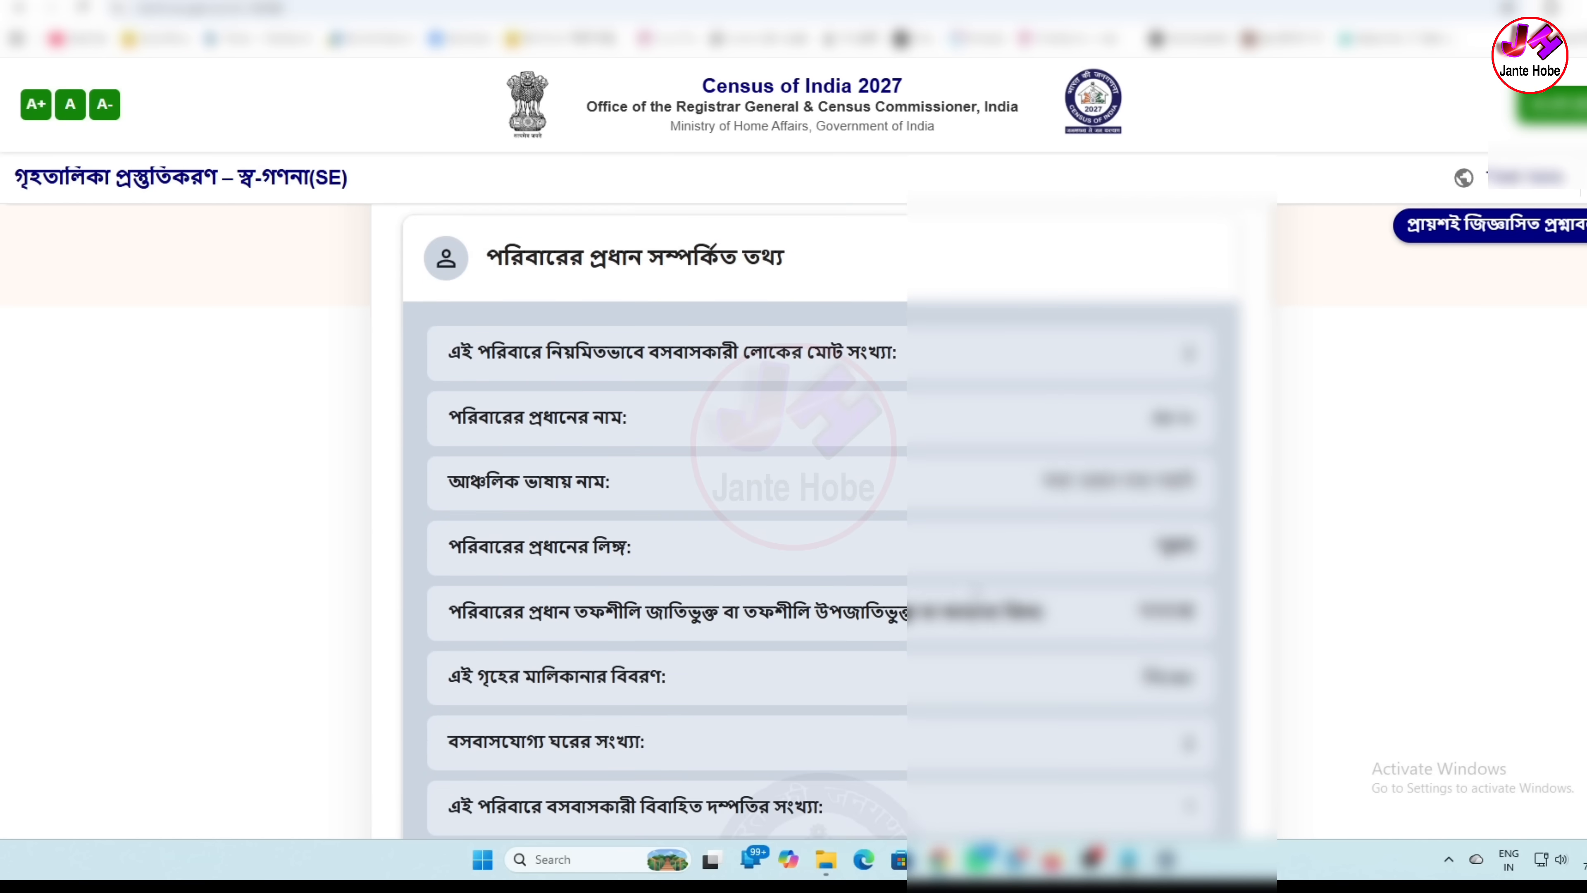
scroll(891, 533, "down", 13)
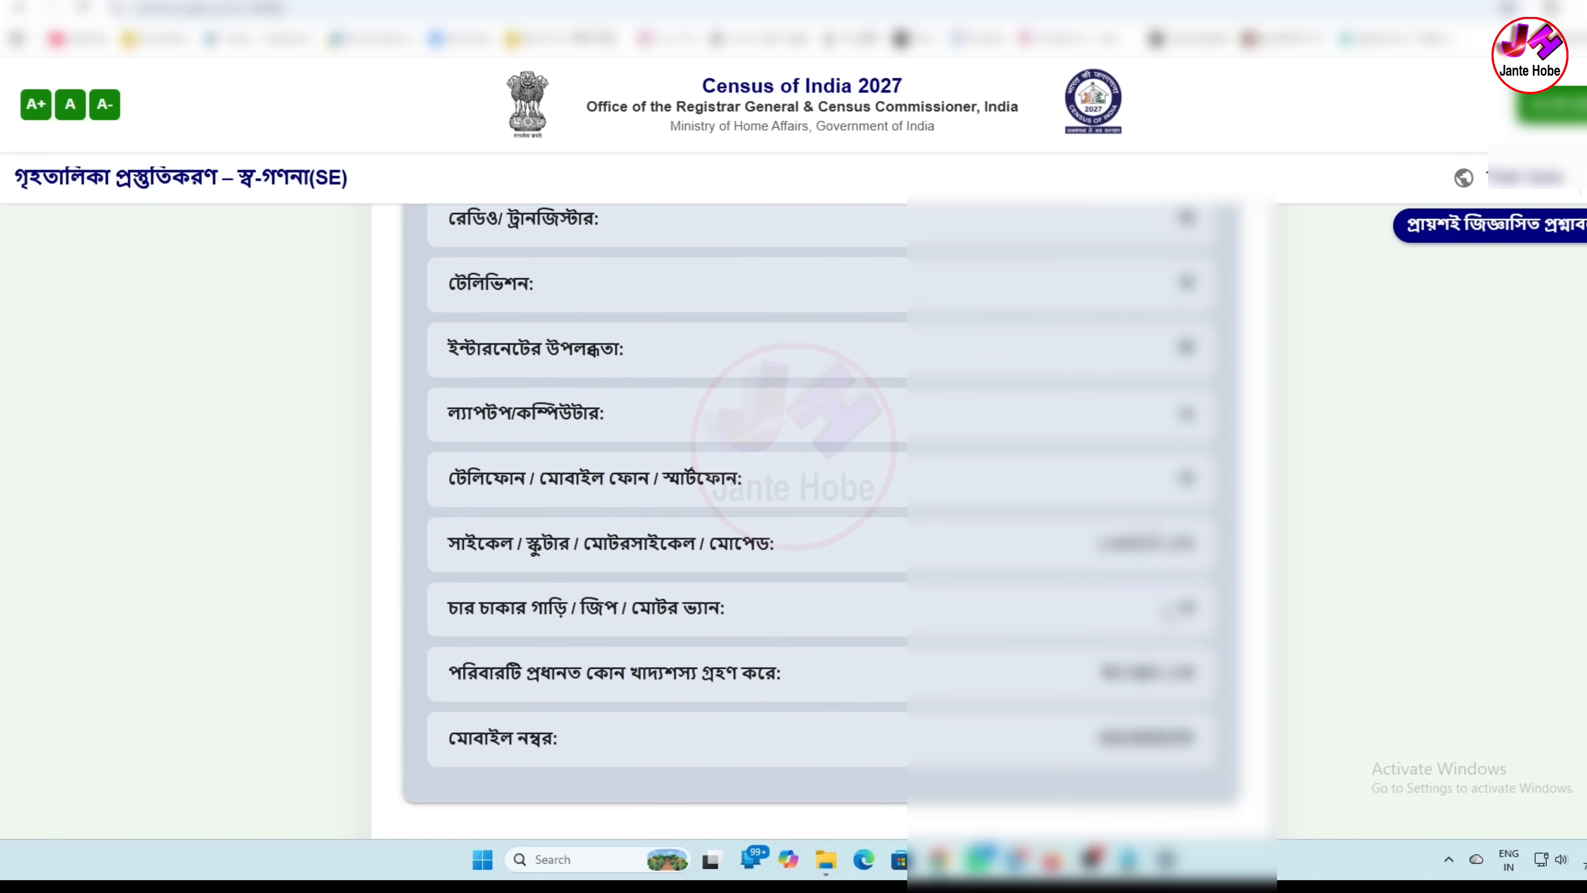